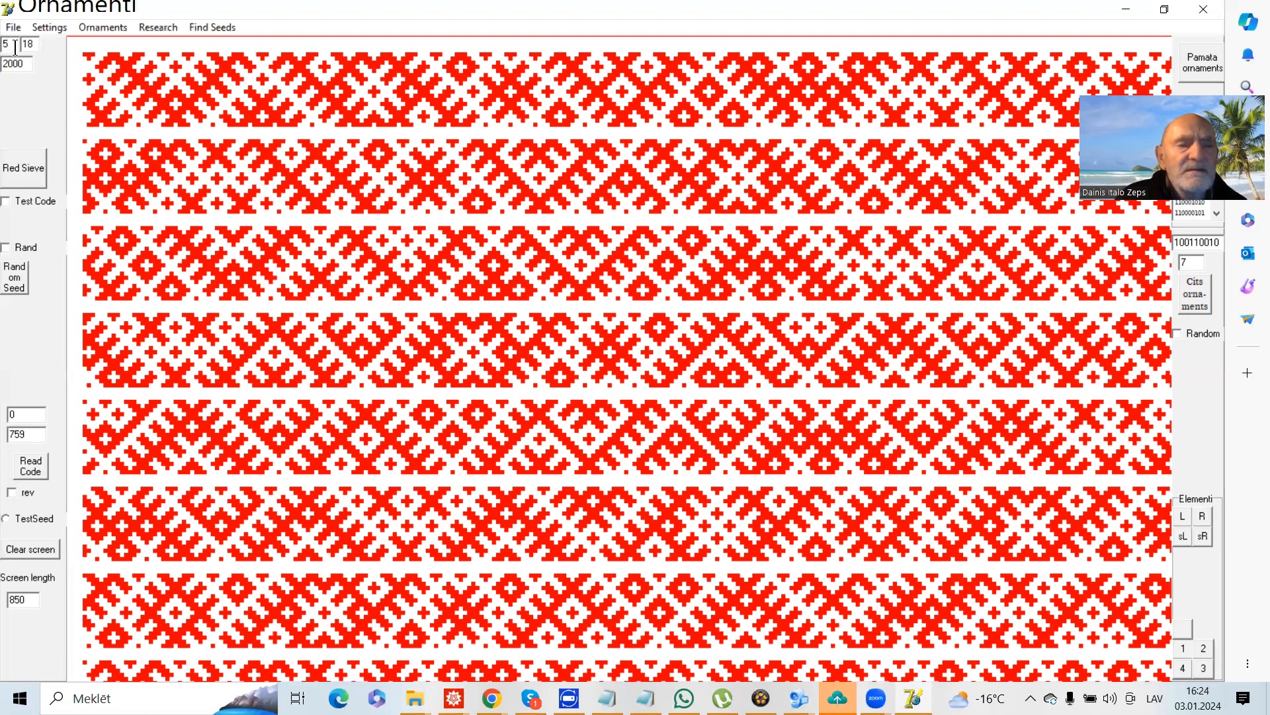
Set the ornament cell size to 8, redraw the red sieve, and apply the code from orncode1.txt to it
left_click_drag(10, 46, 1, 47)
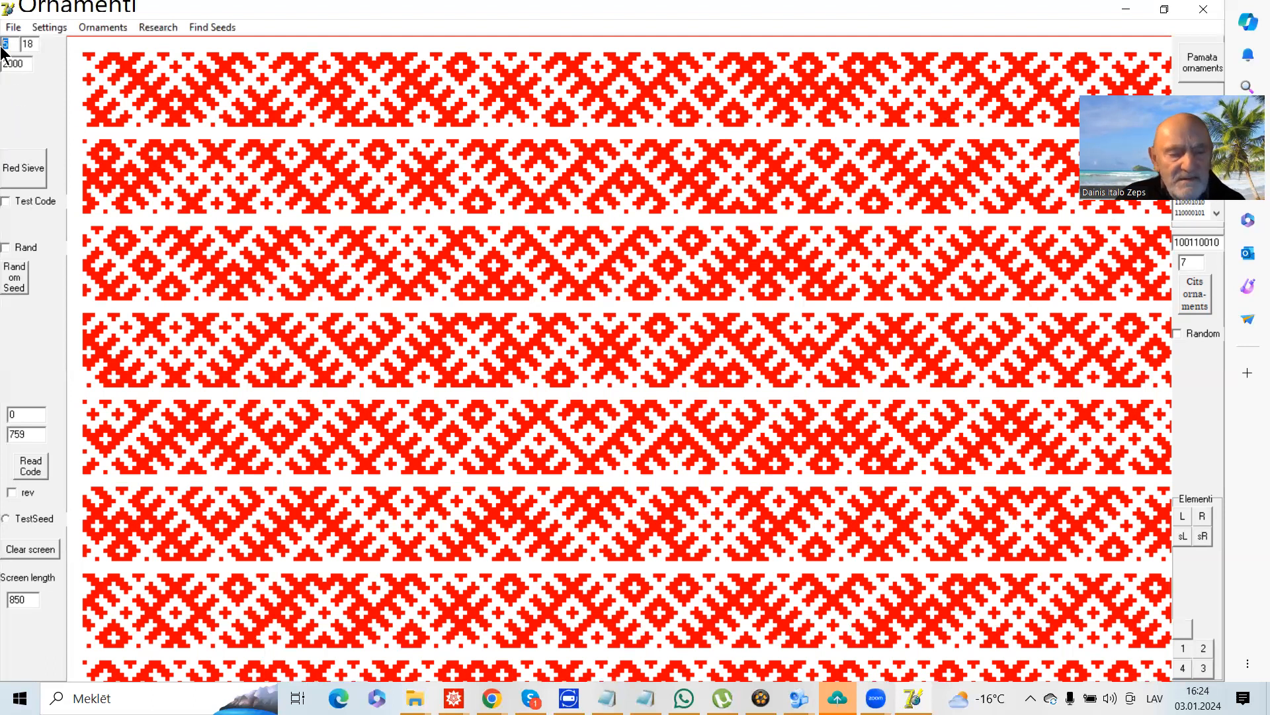
type("8")
left_click(28, 175)
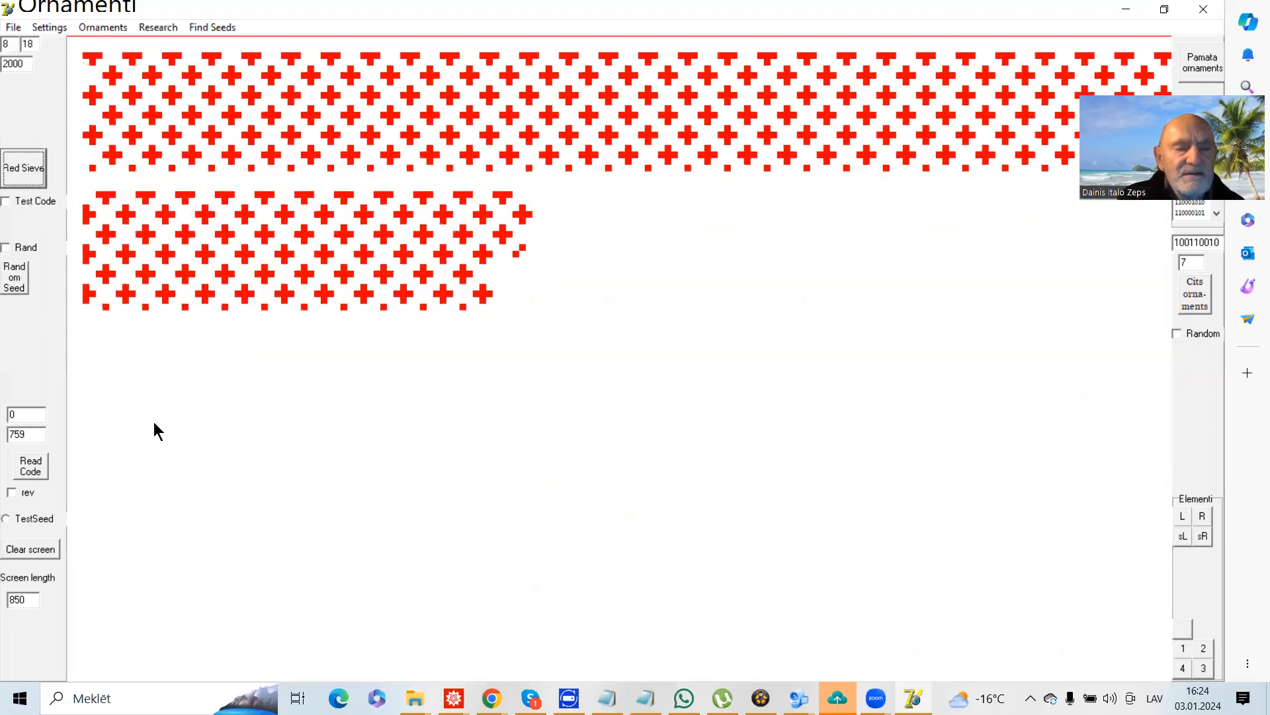
left_click(27, 462)
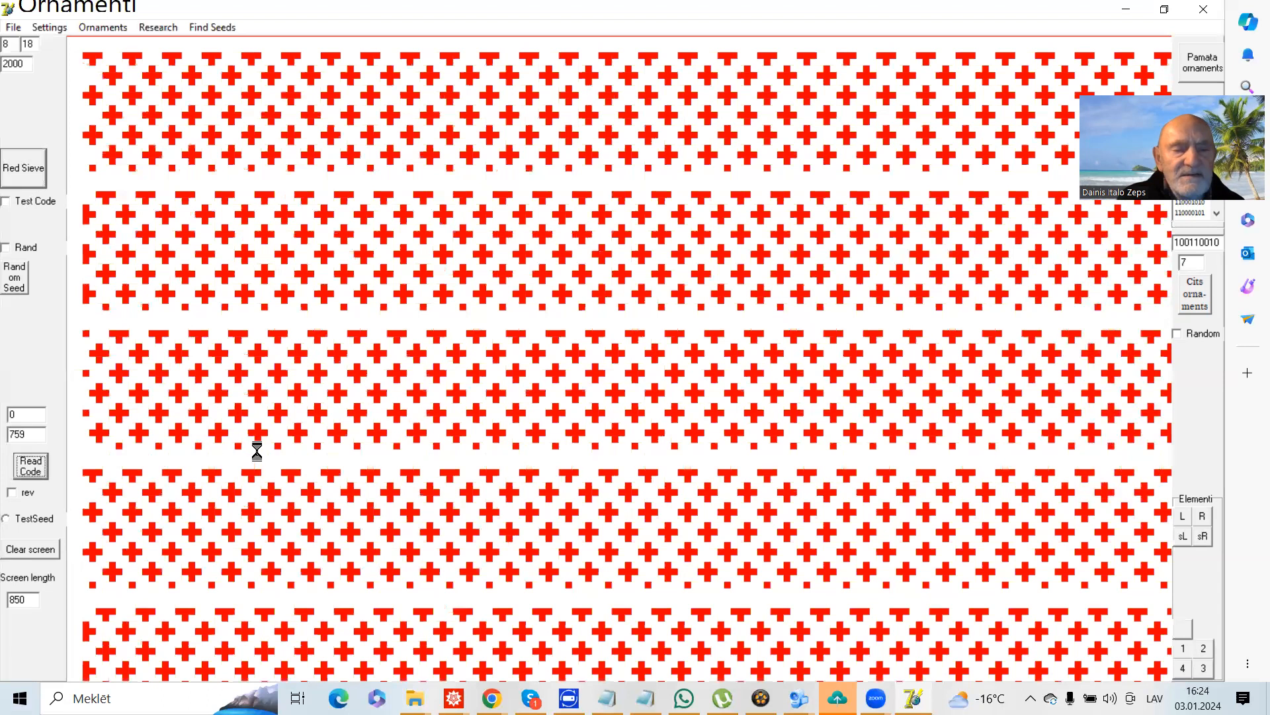
left_click(828, 427)
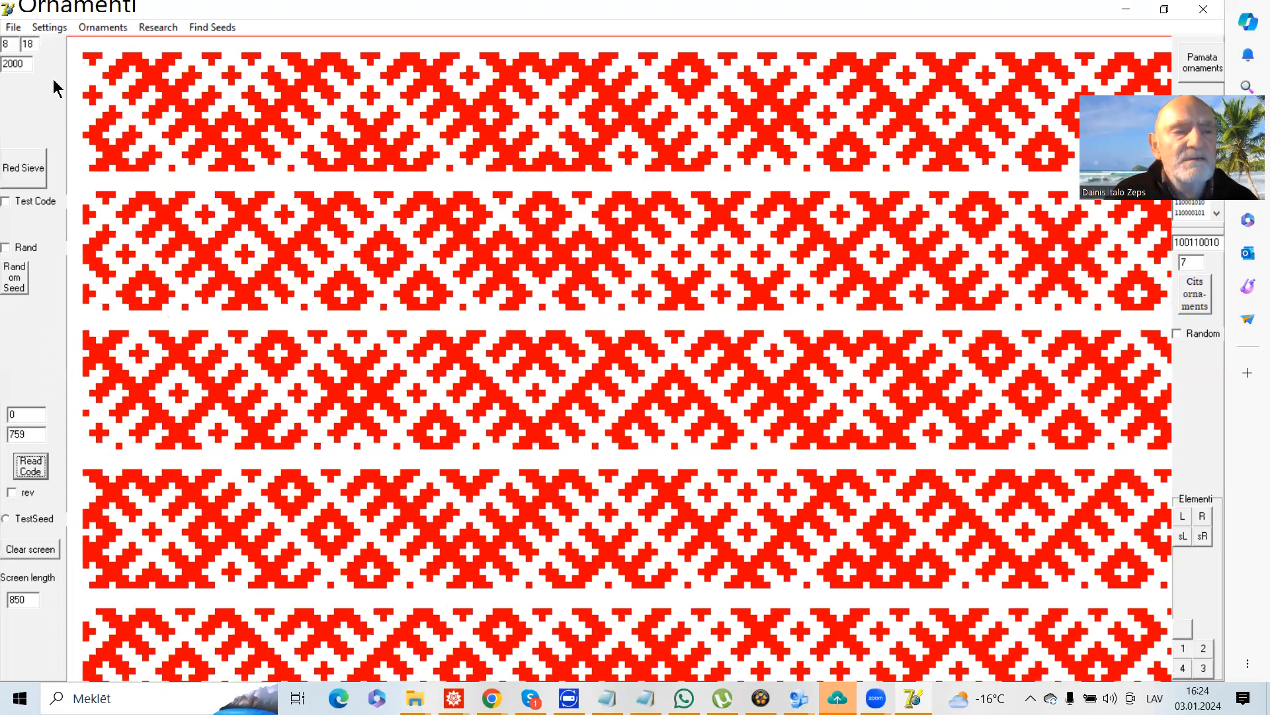
Set the ornament cell size to 11, redraw the red sieve, and load the code file orncode1.txt
double_click(6, 43)
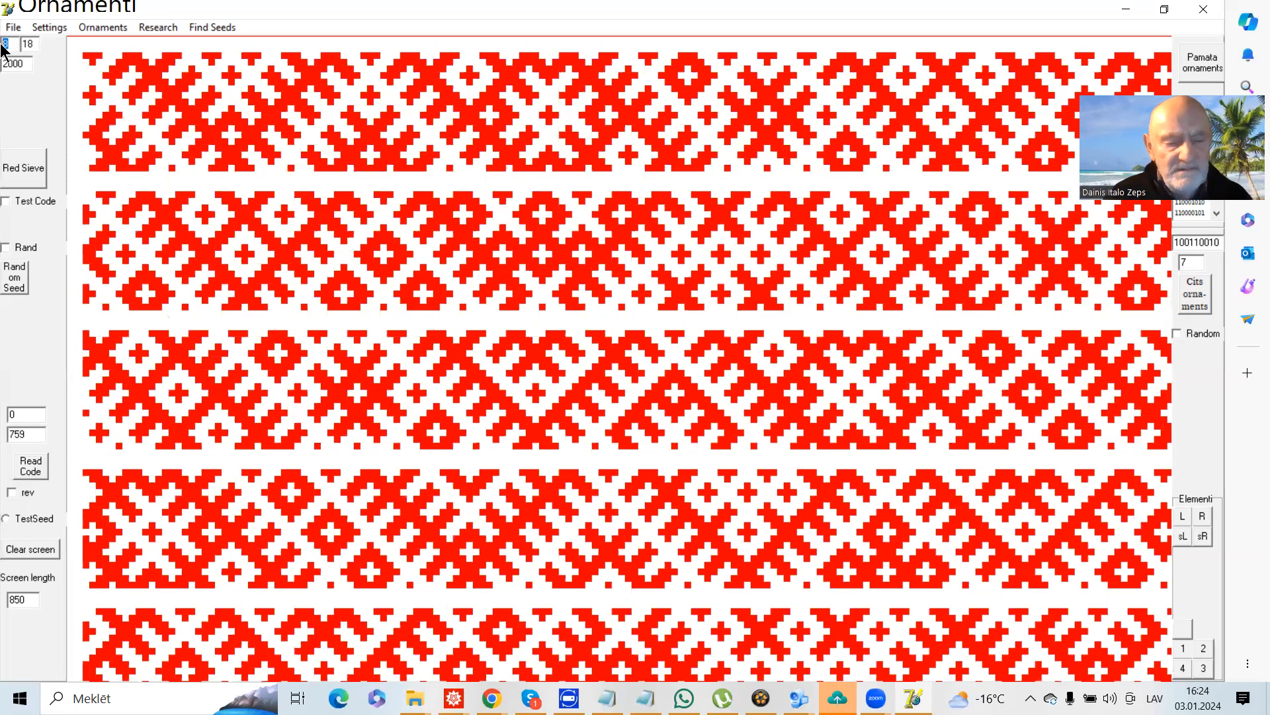
type("11")
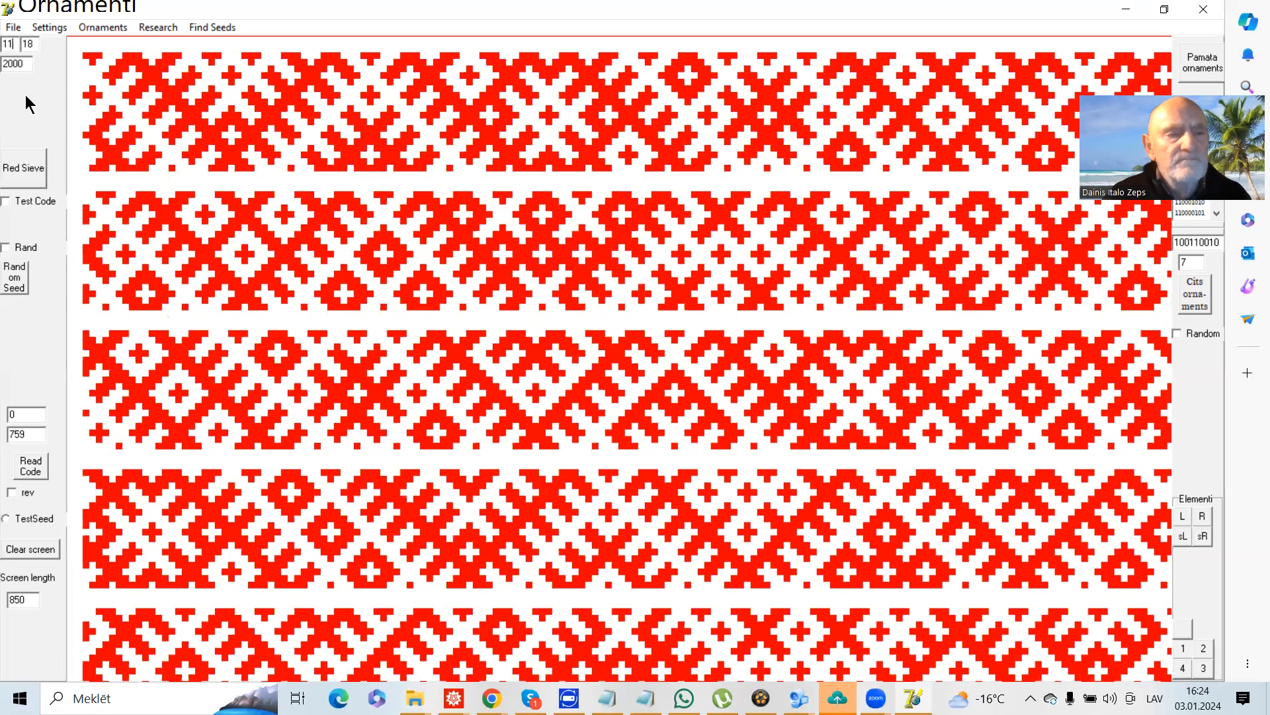
left_click(33, 180)
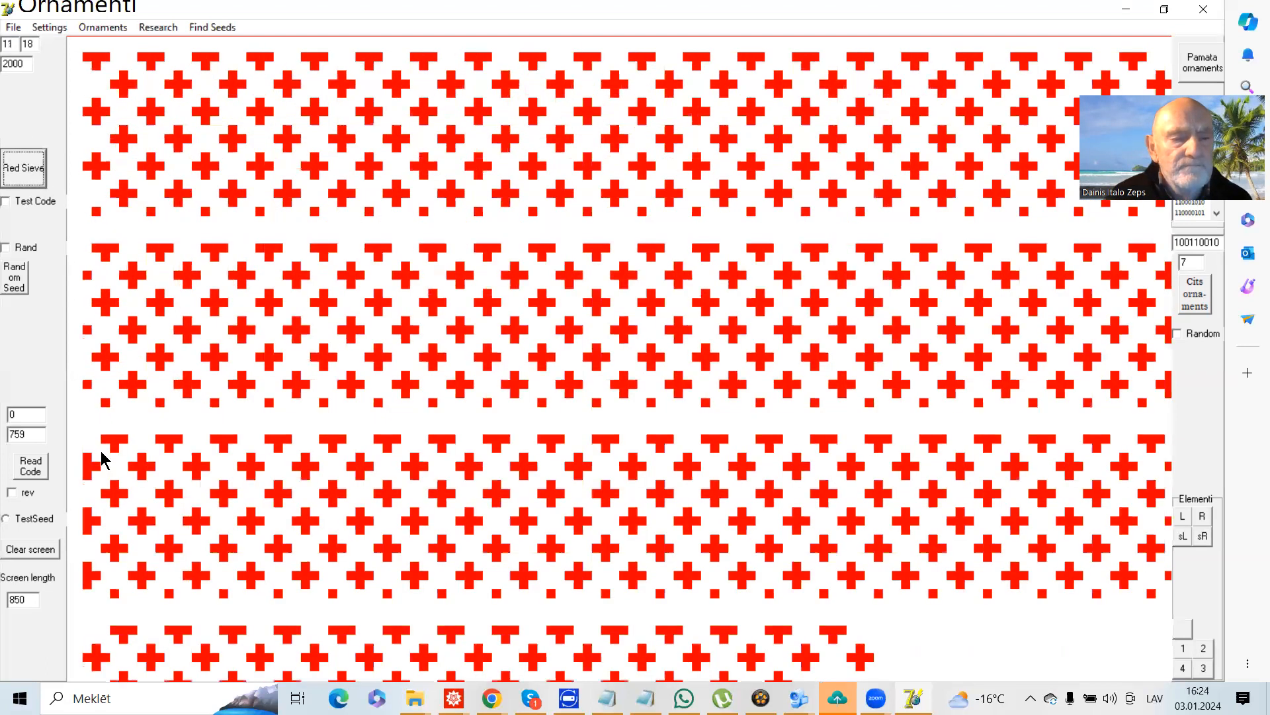
left_click(34, 471)
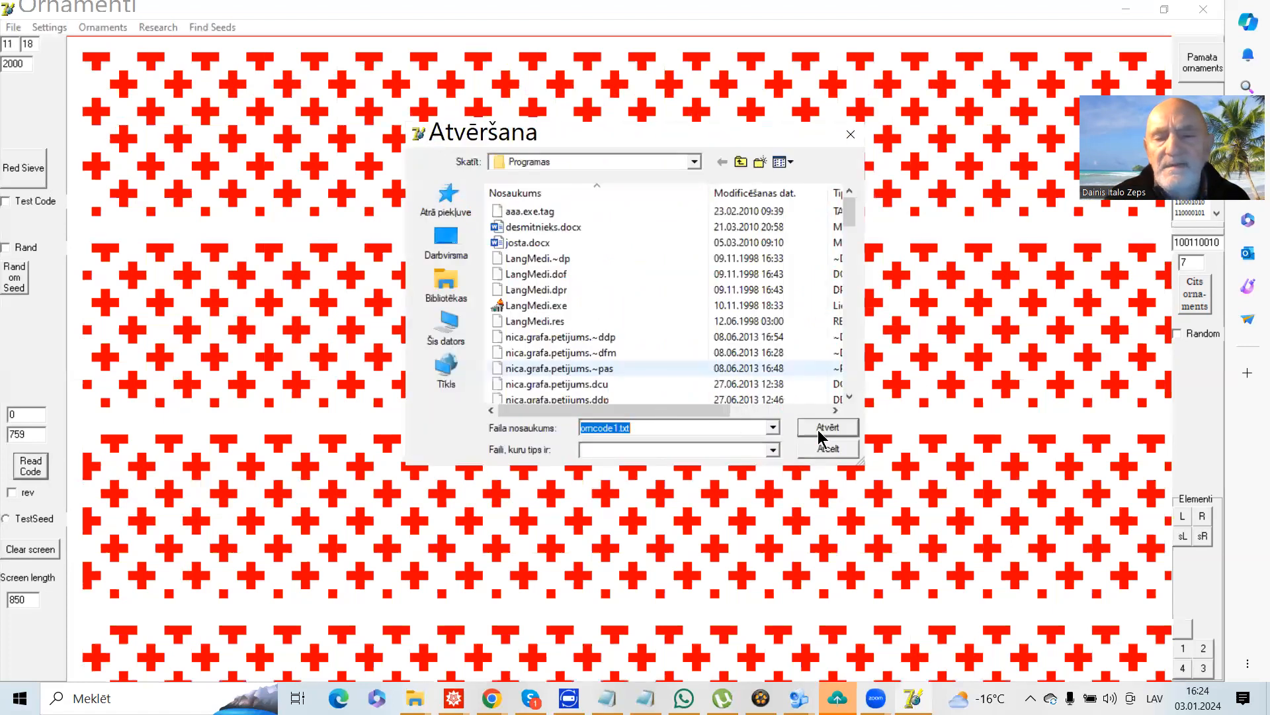
left_click(819, 430)
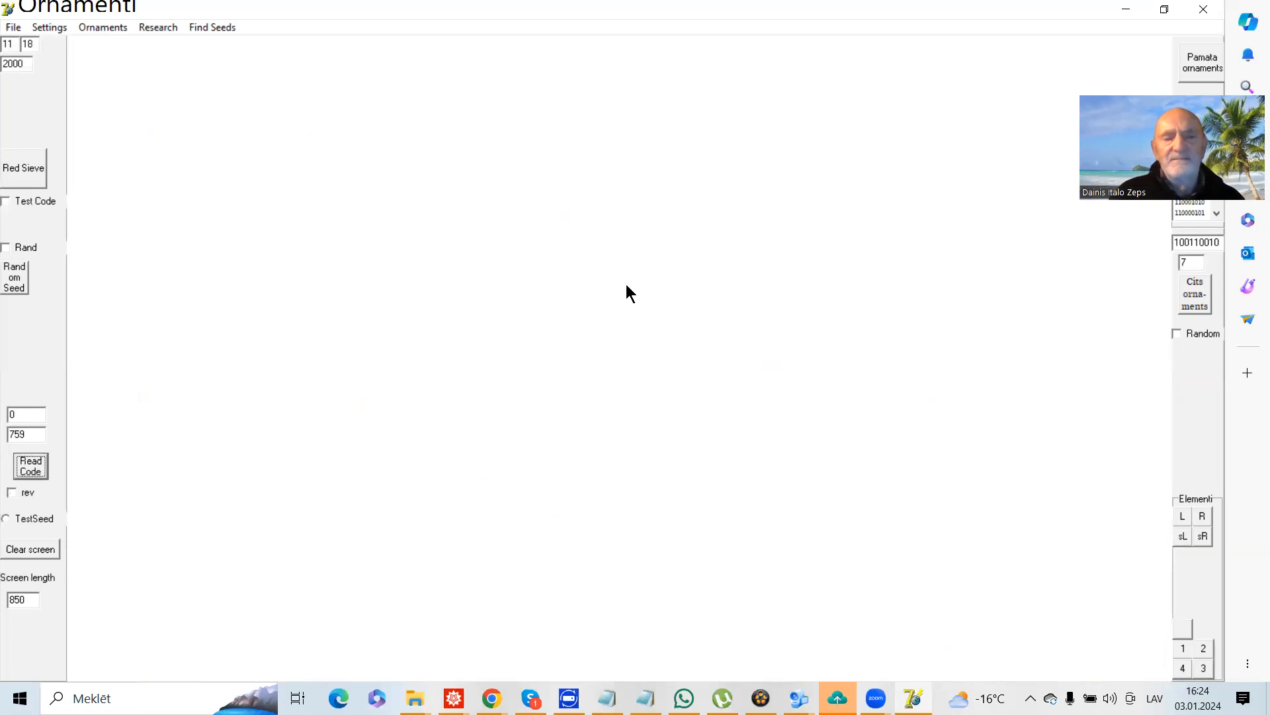
Regenerate the size 11 red sieve and run the orncode1.txt code over it, twice in a row
left_click(33, 173)
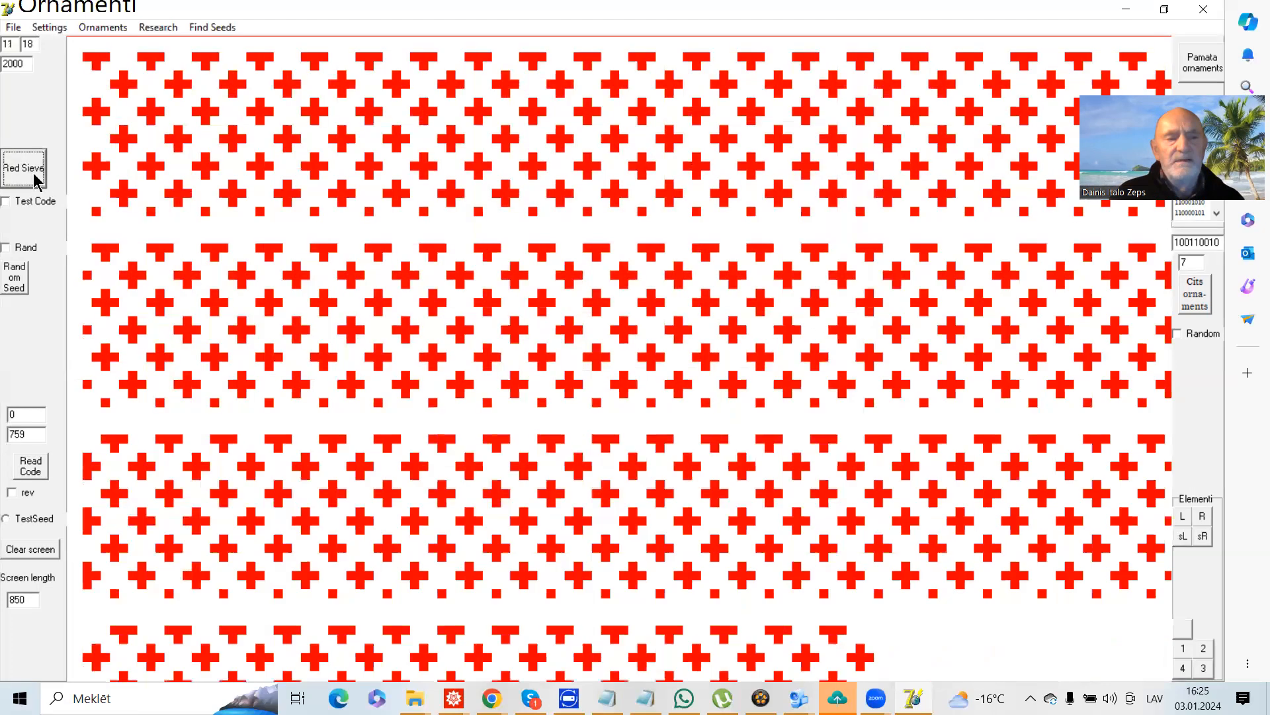
left_click(41, 471)
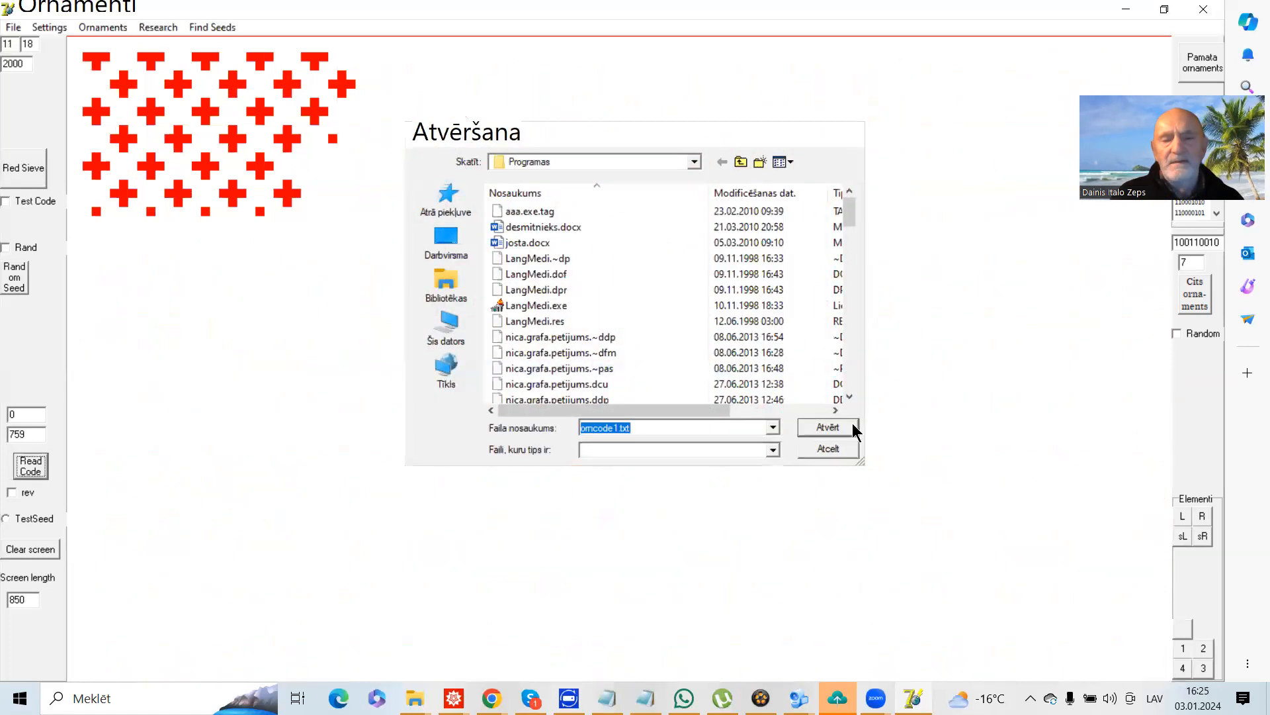
left_click(853, 428)
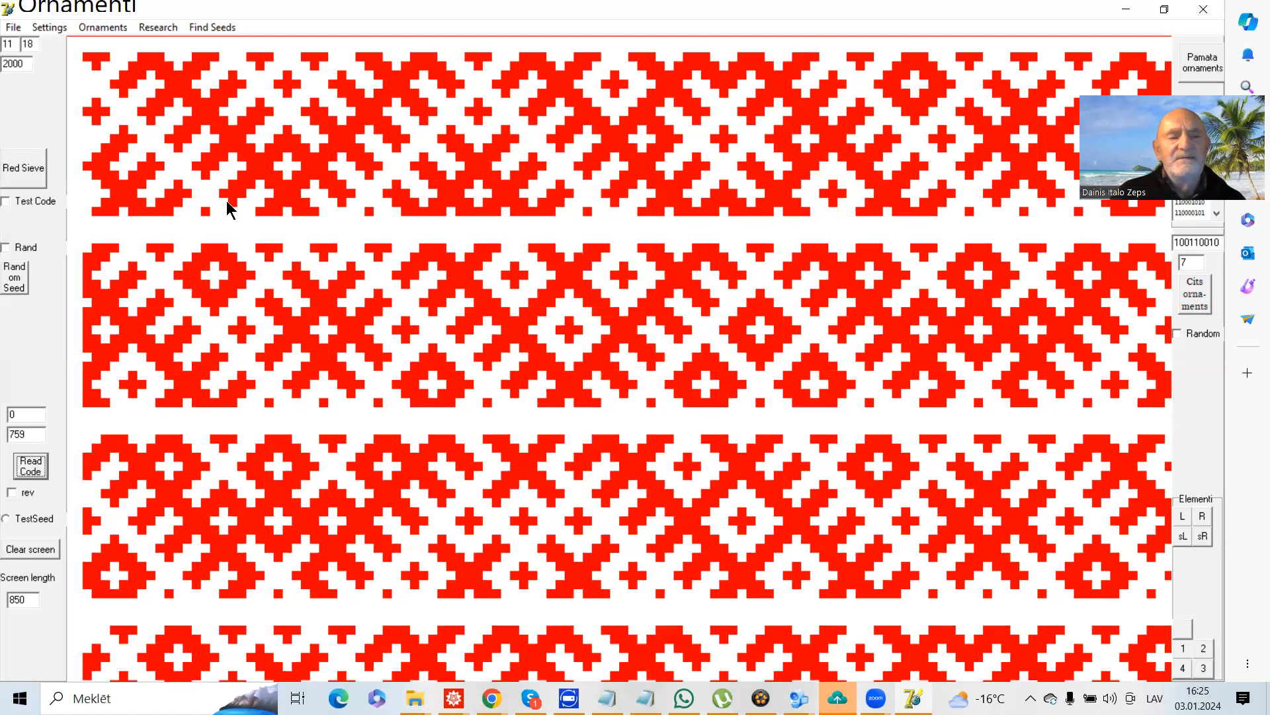
left_click(25, 177)
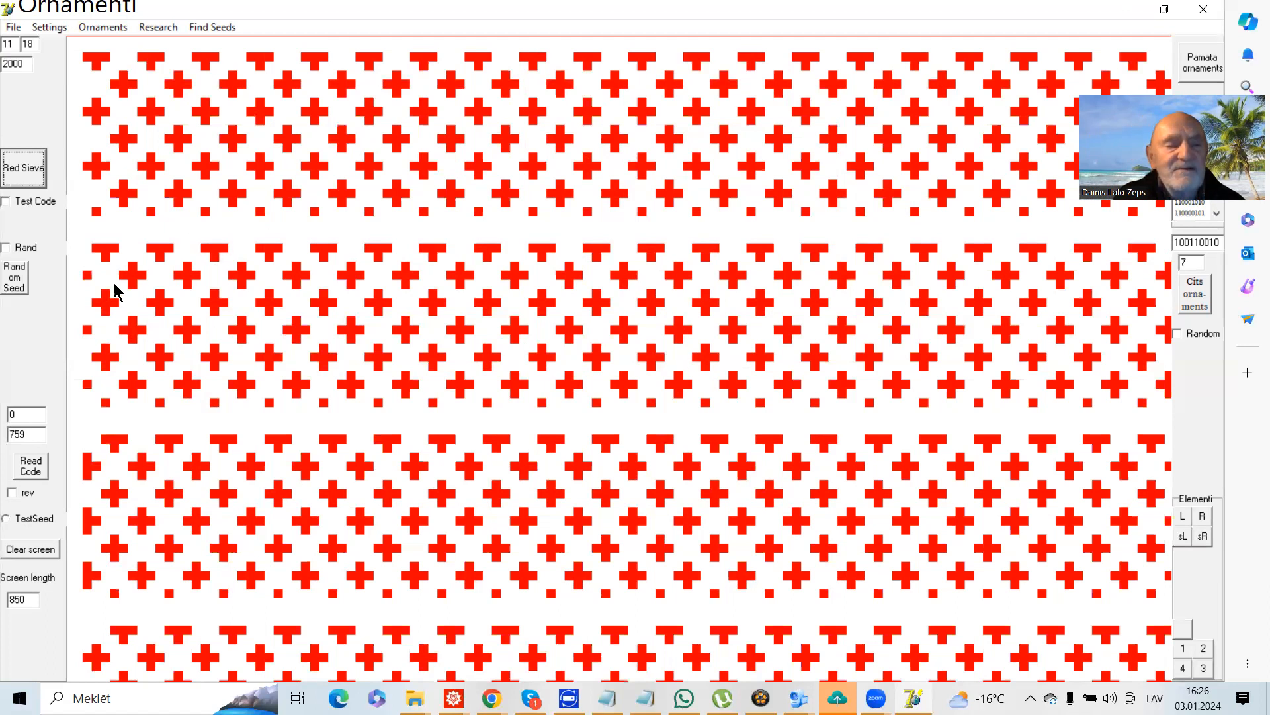
left_click(41, 466)
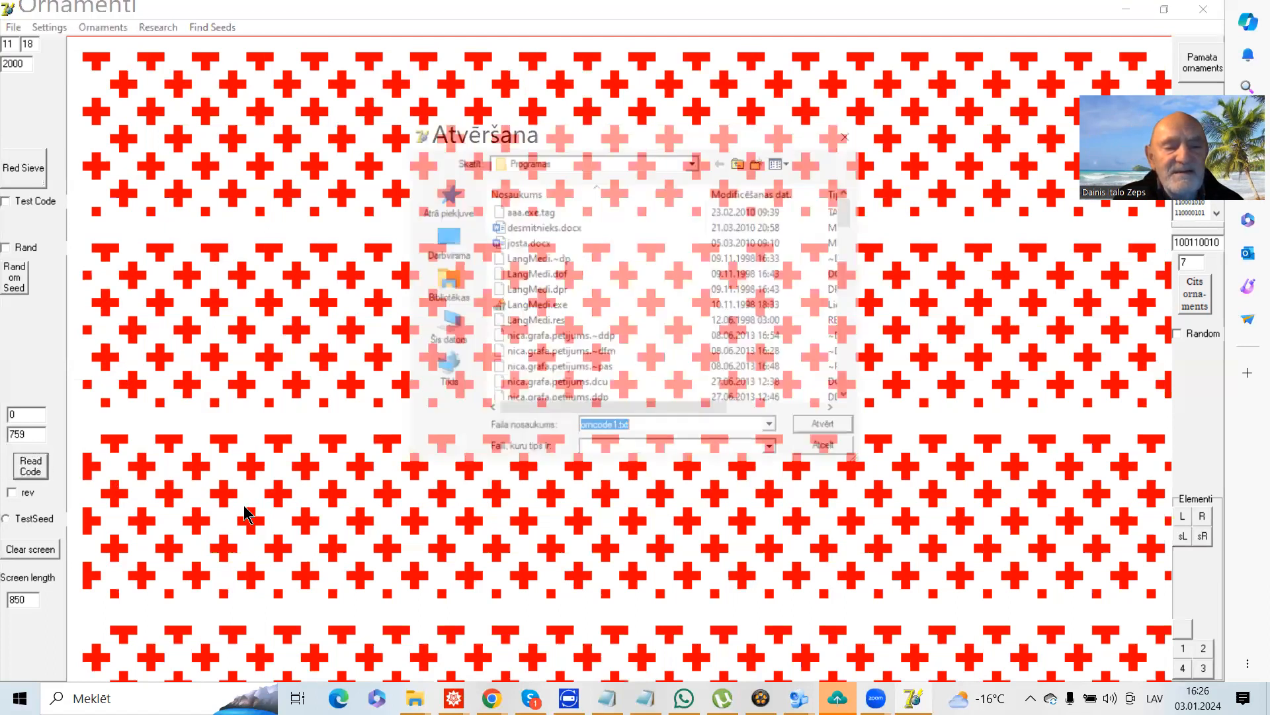
left_click(852, 427)
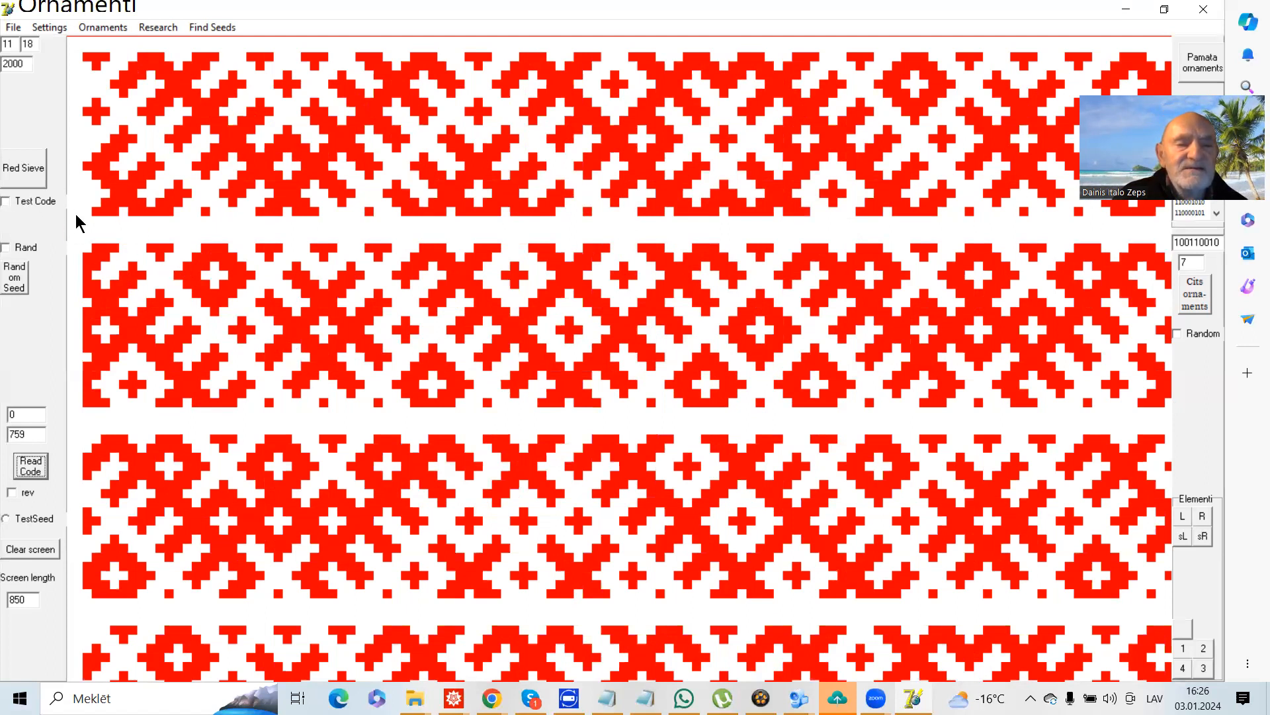
Enable Test Code and redraw the sieve with the cell size set to 14
left_click(9, 202)
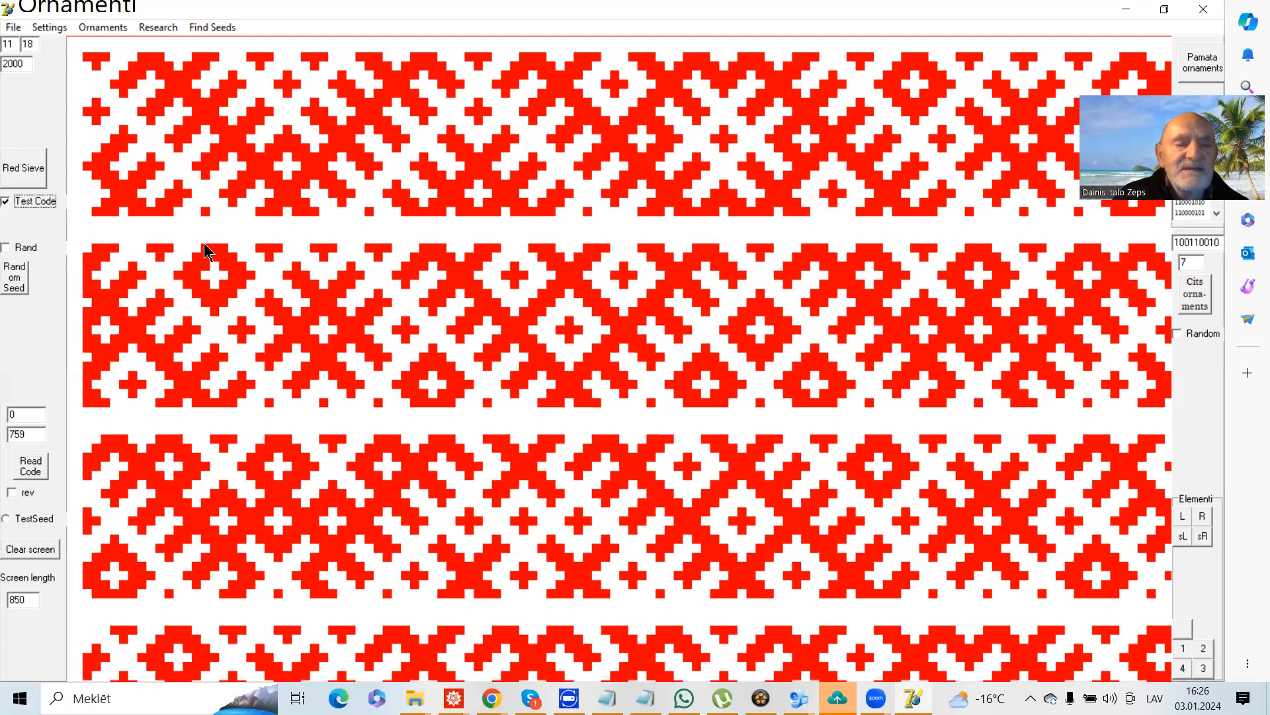
left_click(25, 177)
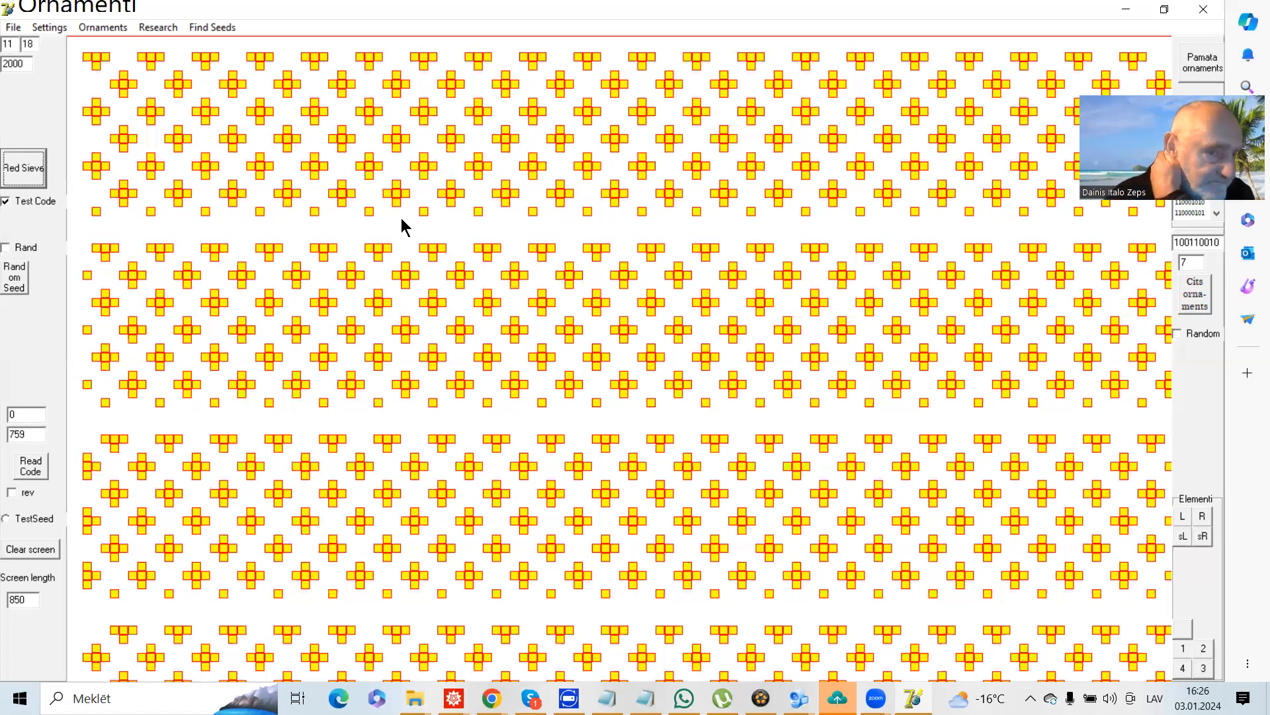
left_click(16, 44)
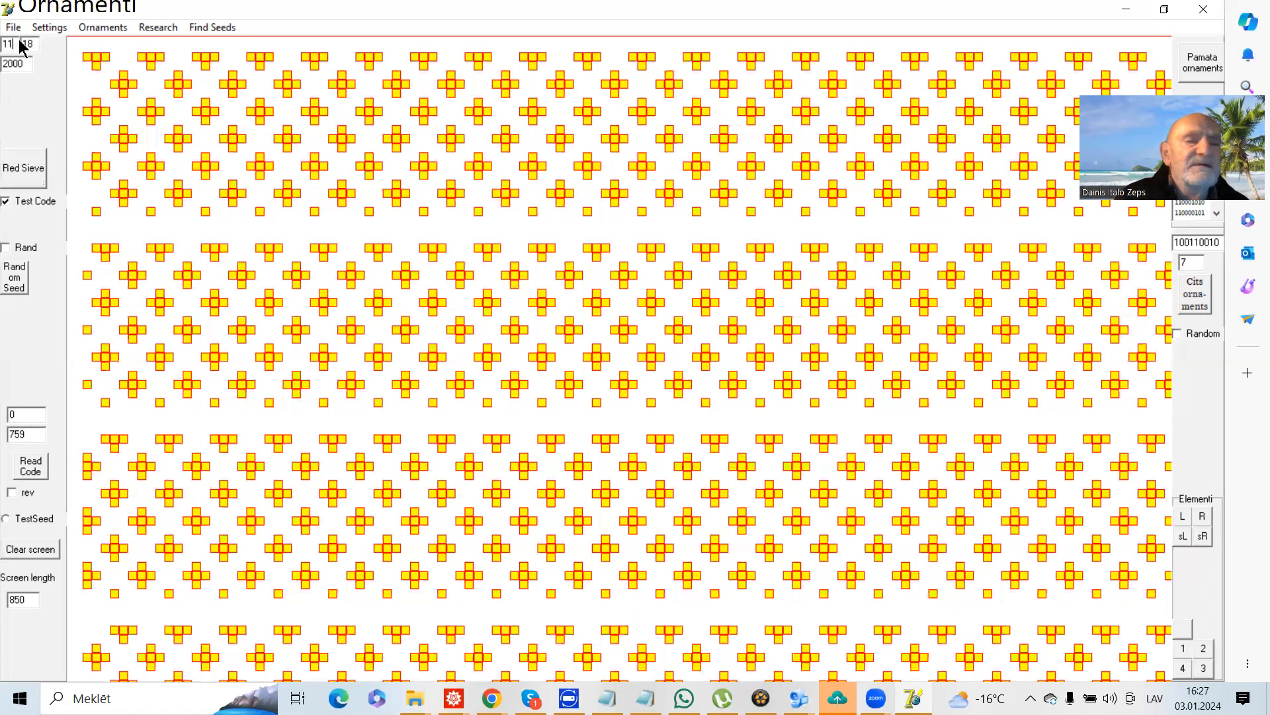
double_click(8, 44)
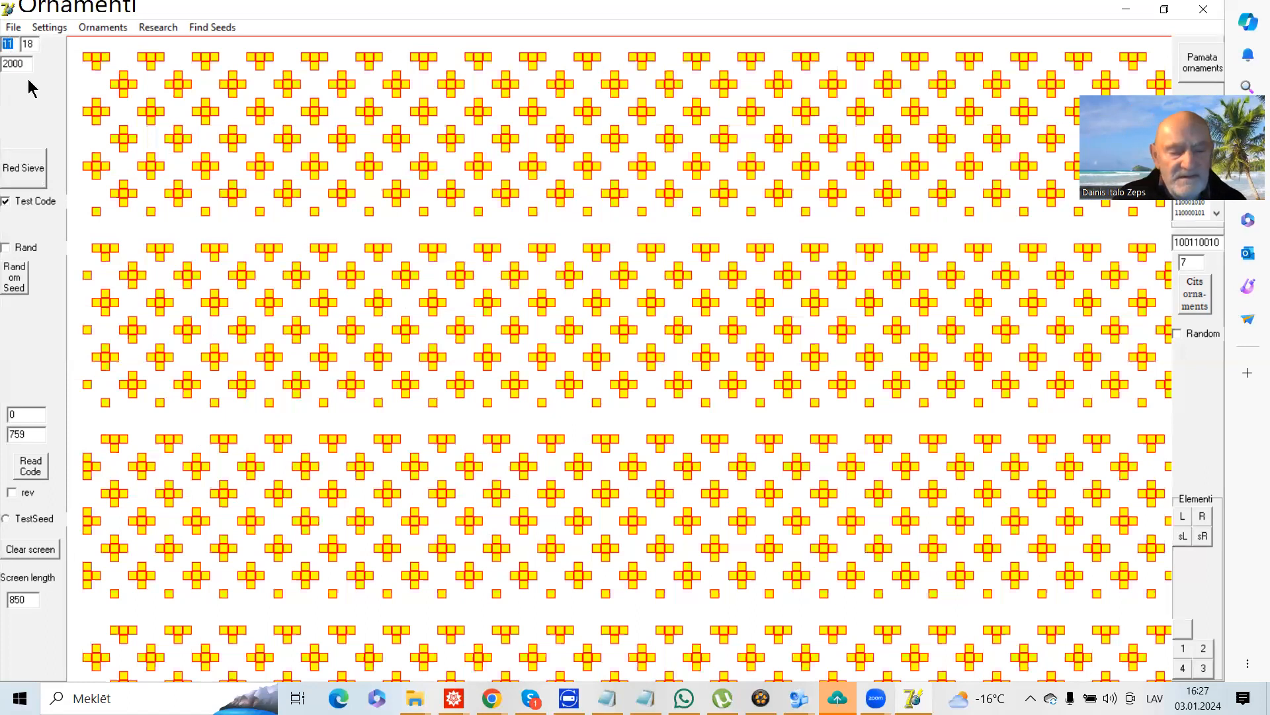
type("14")
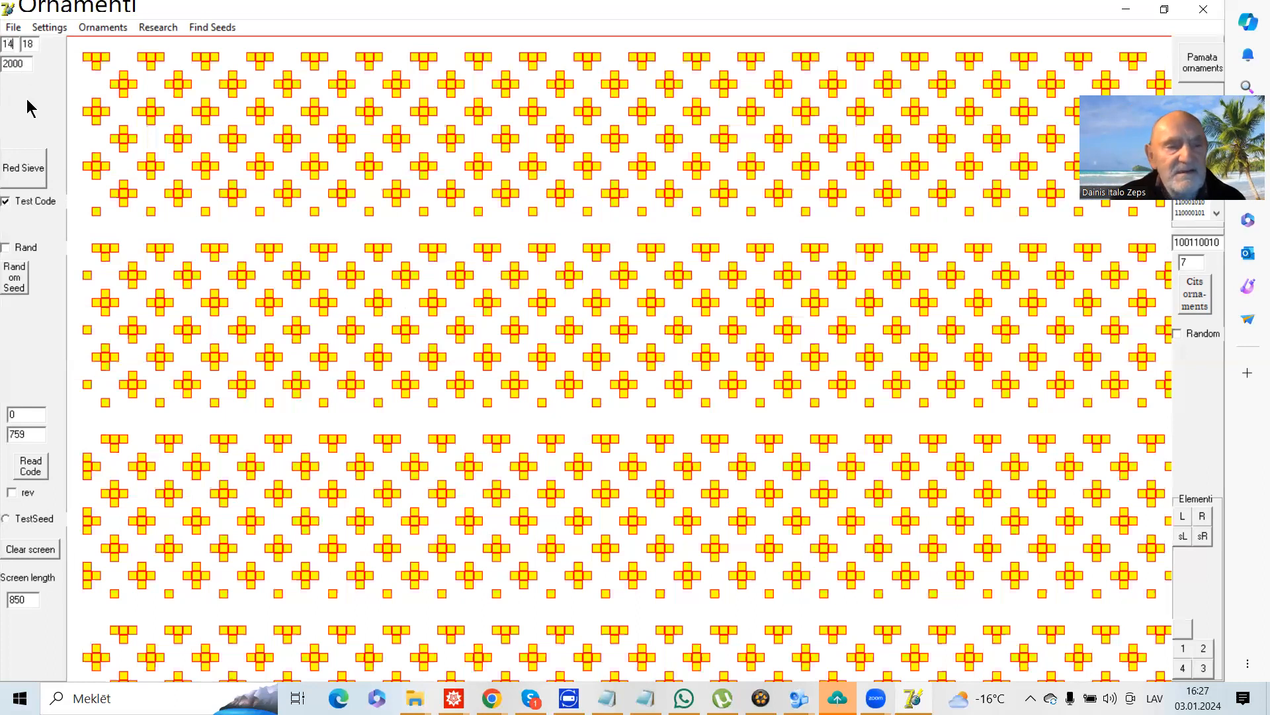
left_click(40, 180)
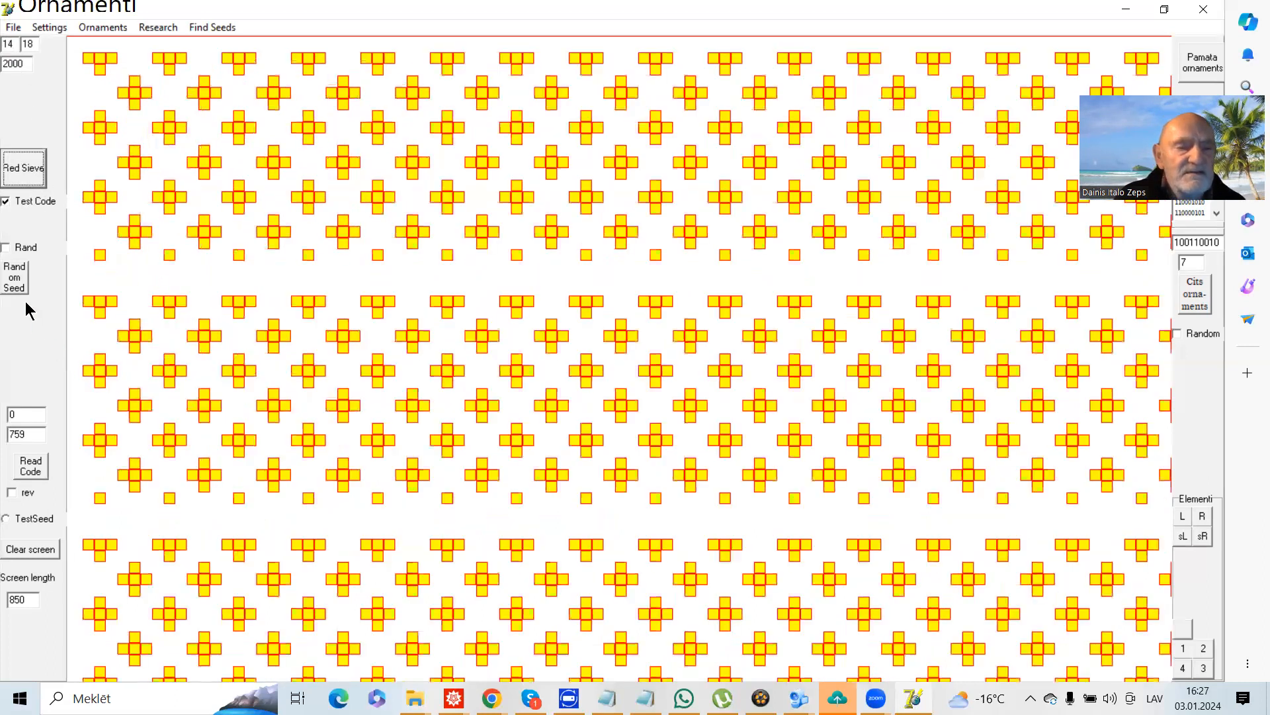
Change the sieve parameter of 2000 to 400
left_click(10, 64)
left_click_drag(10, 66, 2, 65)
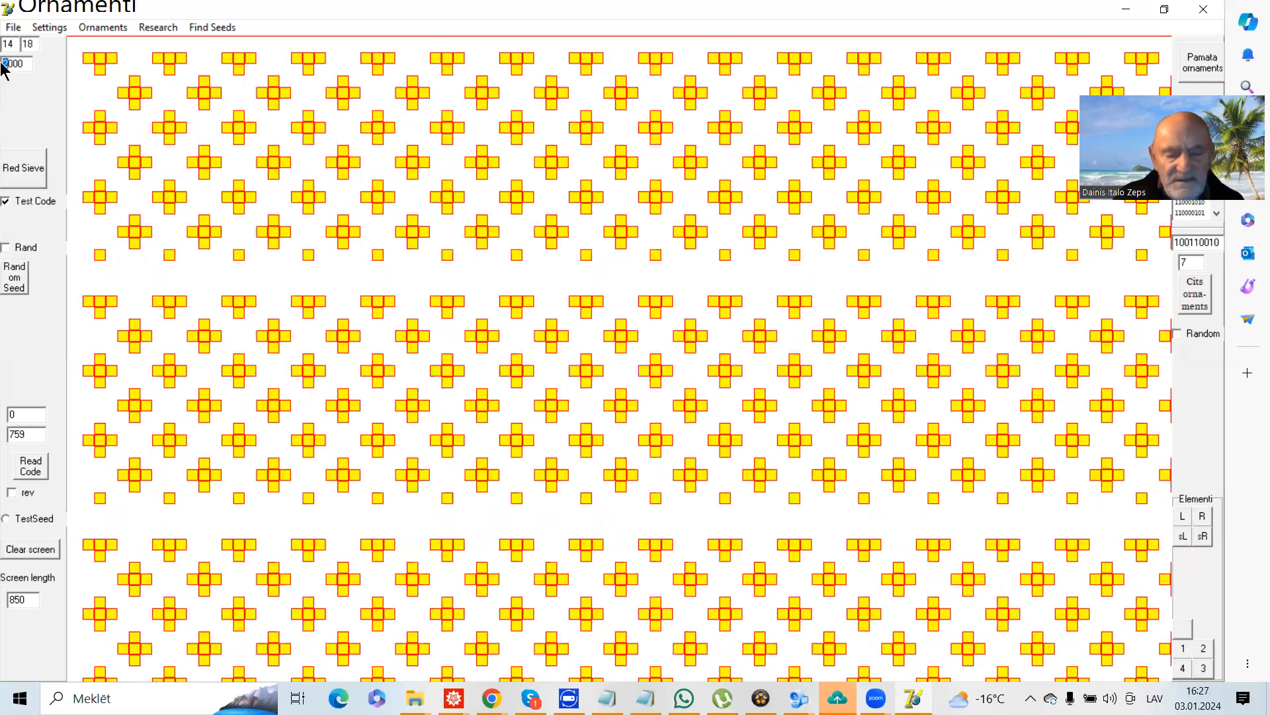
type("1")
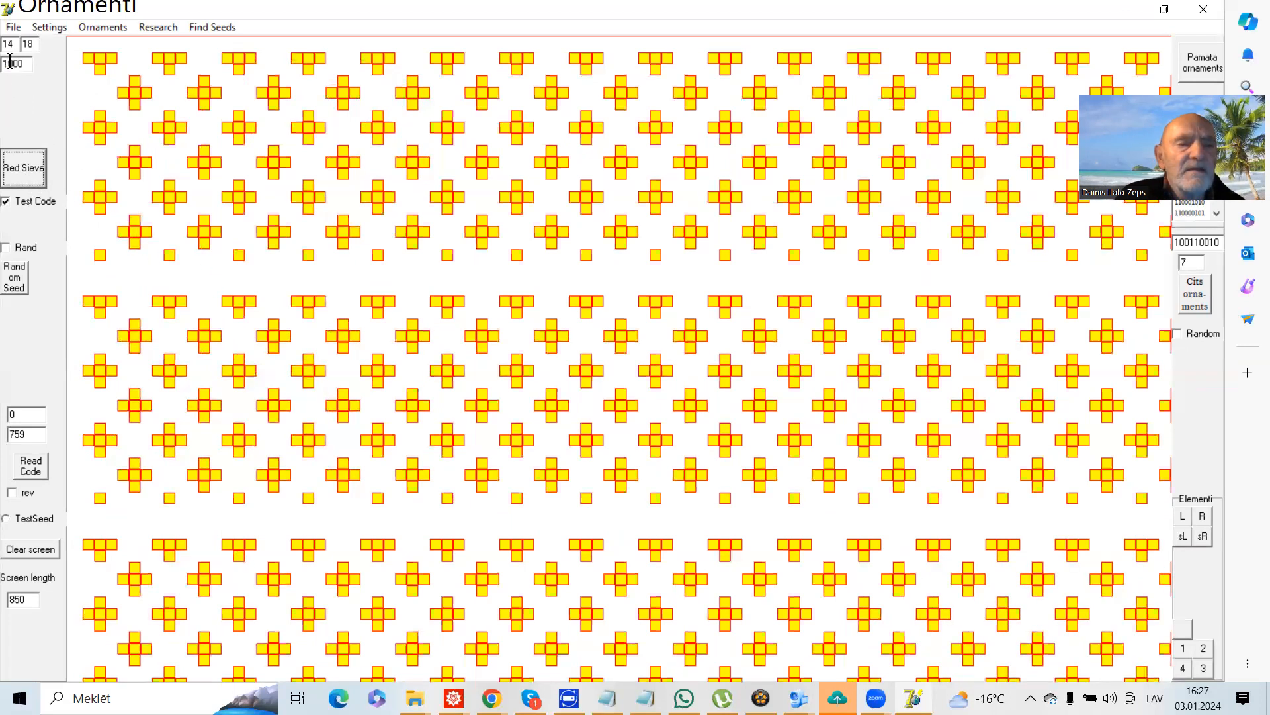
left_click_drag(14, 66, 3, 66)
type("4")
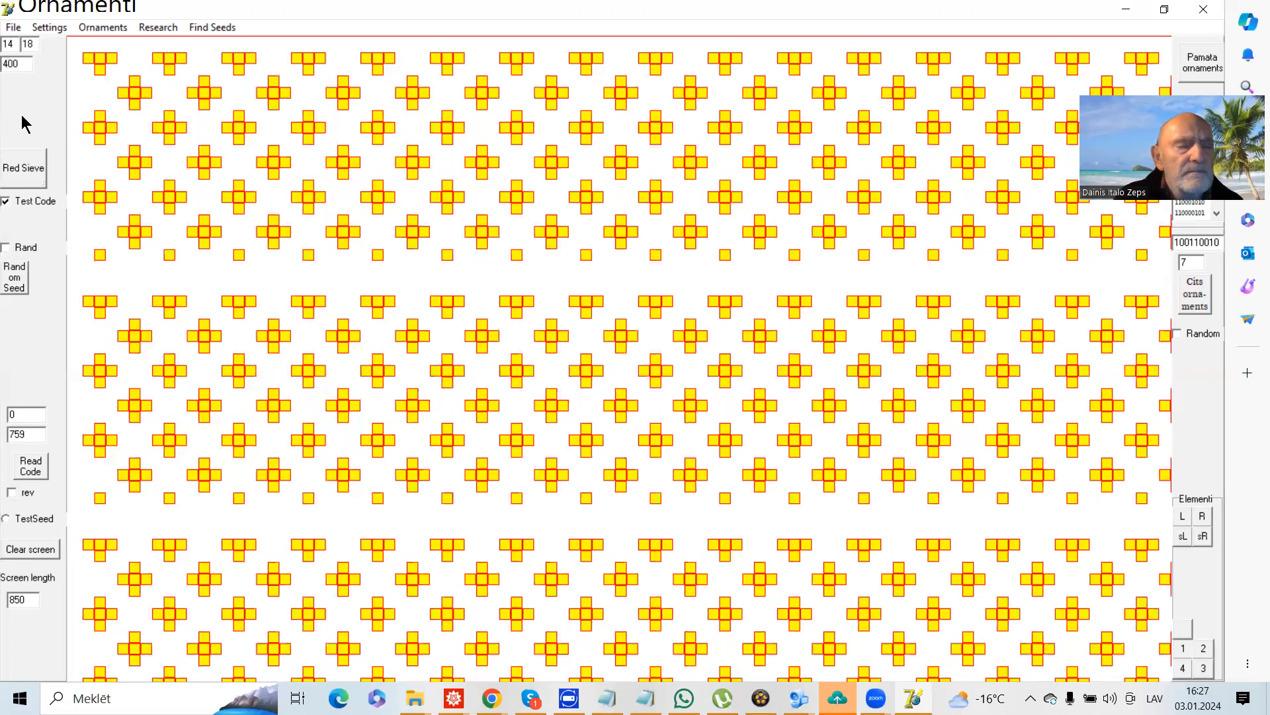
Redraw the sieve with Test Code on and apply the code from orncode1.txt
left_click(33, 174)
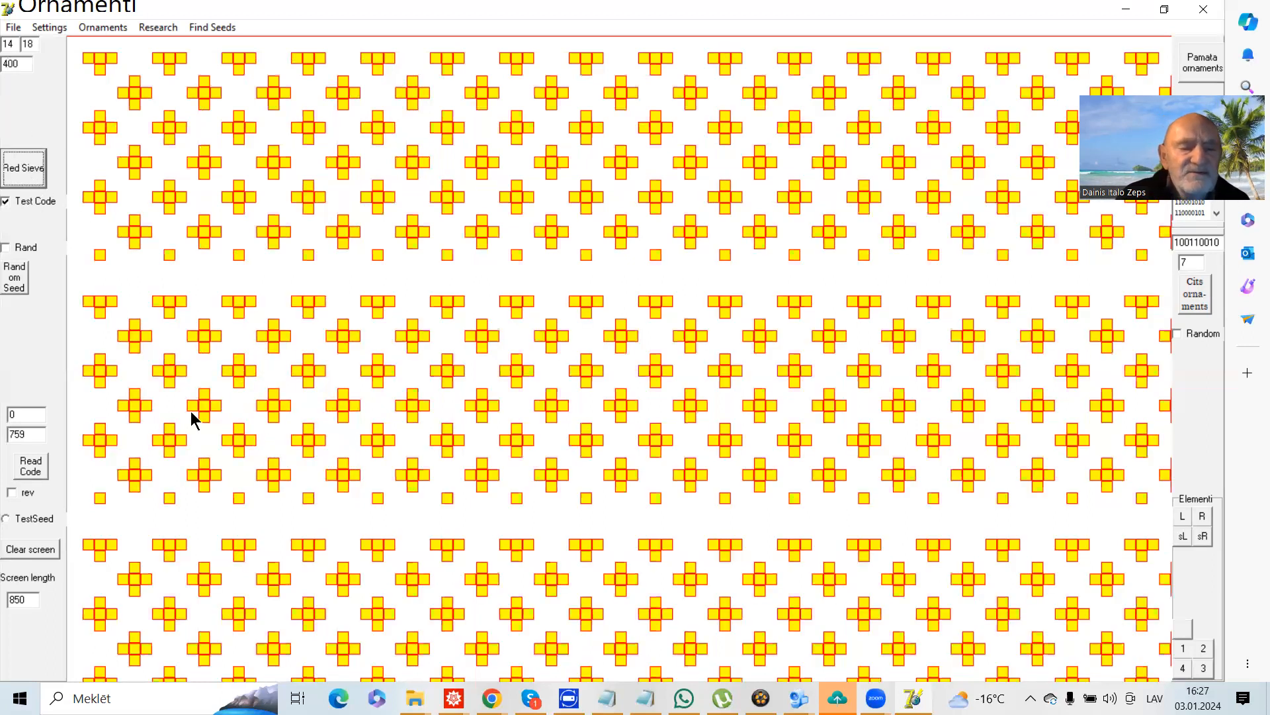
left_click(41, 467)
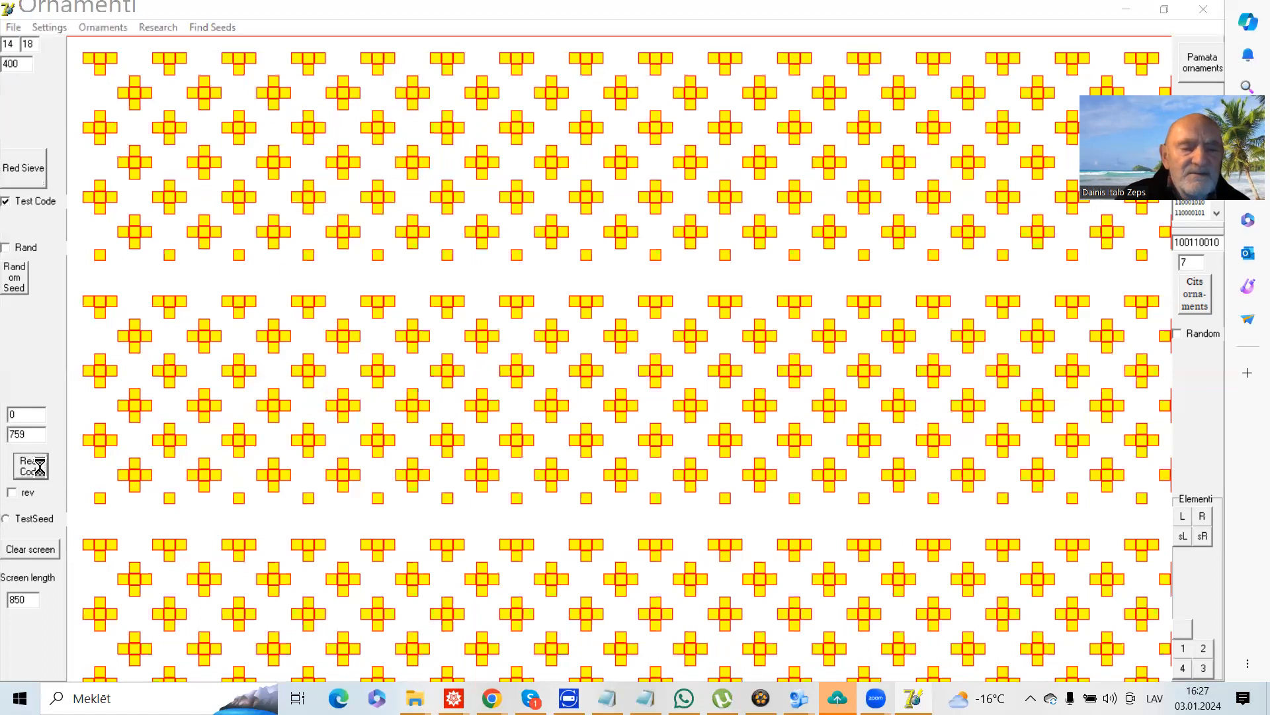
left_click(828, 428)
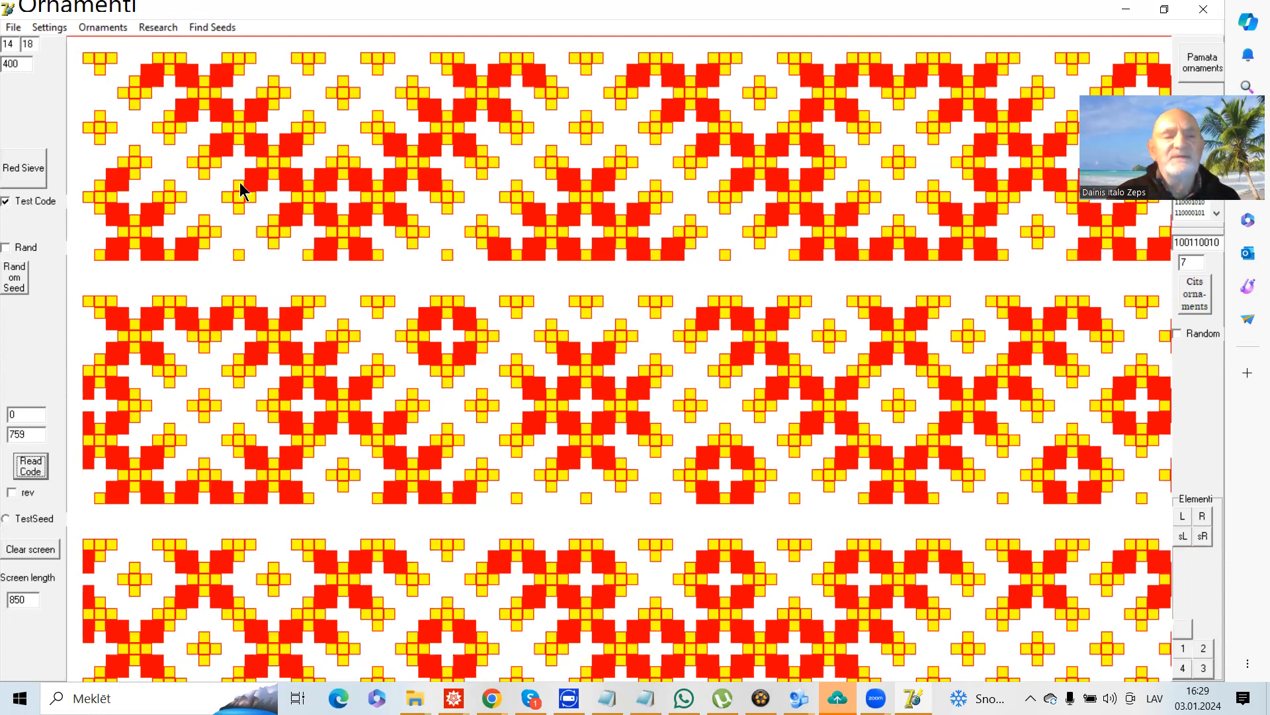
Disable Test Code, redraw the sieve in plain red, and apply the orncode1.txt code to it
left_click(45, 168)
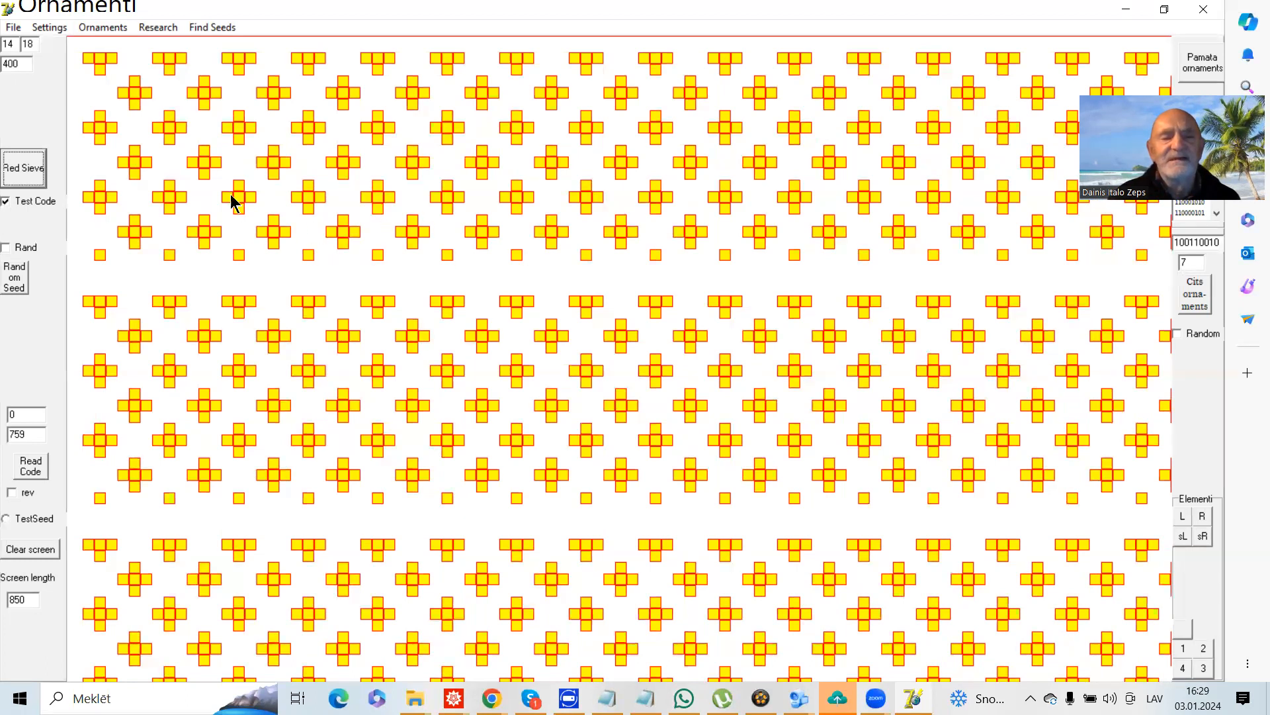
left_click(7, 201)
left_click(38, 180)
left_click(31, 464)
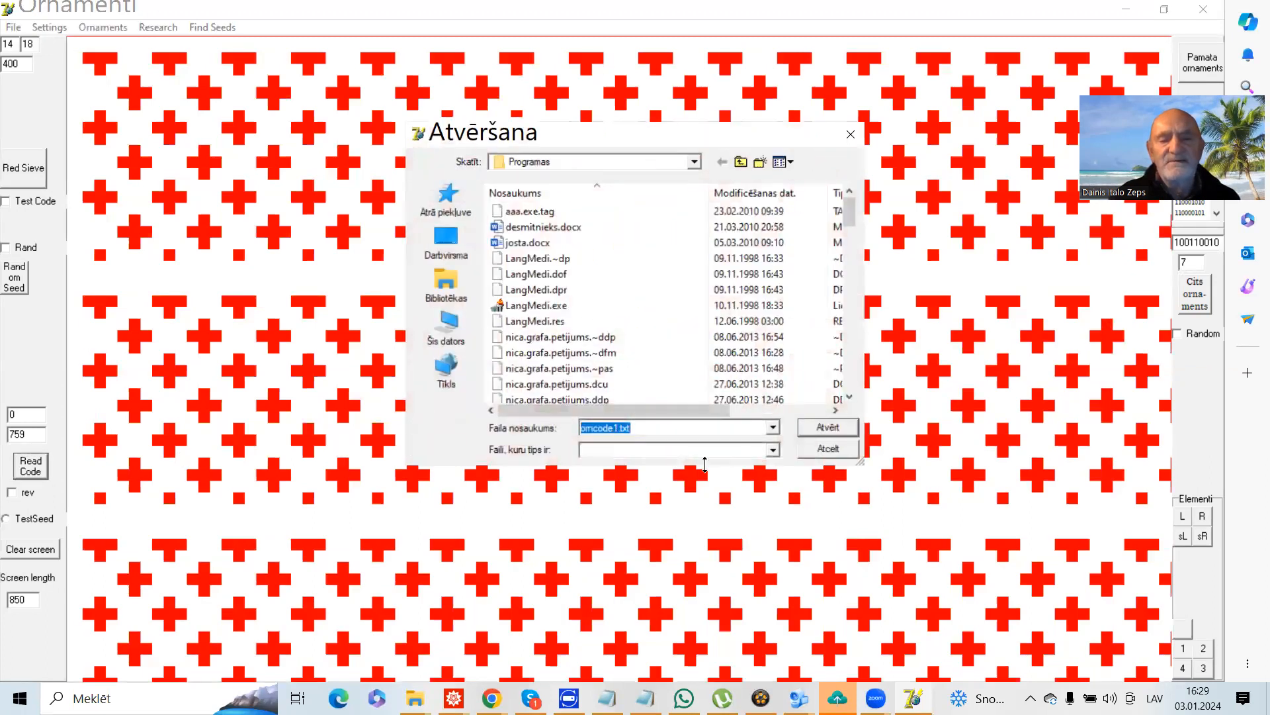
left_click(821, 430)
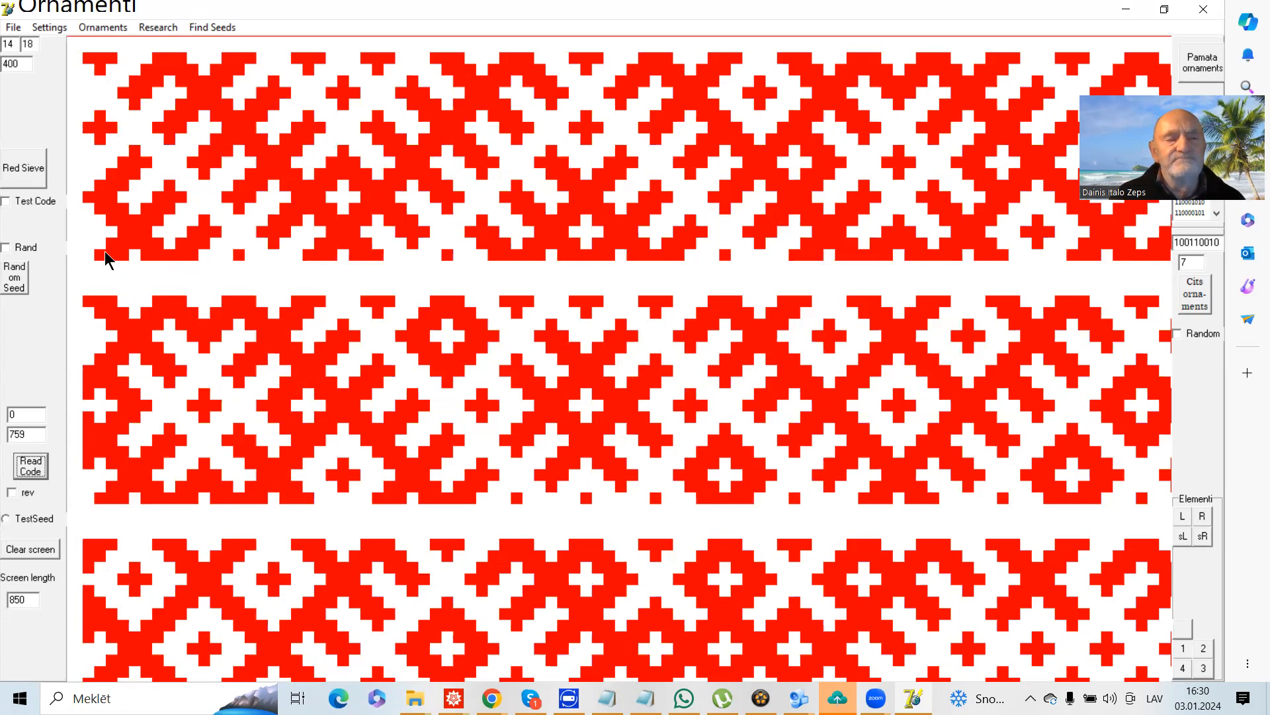
Re-enable Test Code, redraw the yellow sieve, and fill in the ornament from orncode1.txt
left_click(22, 176)
left_click(5, 201)
left_click(30, 176)
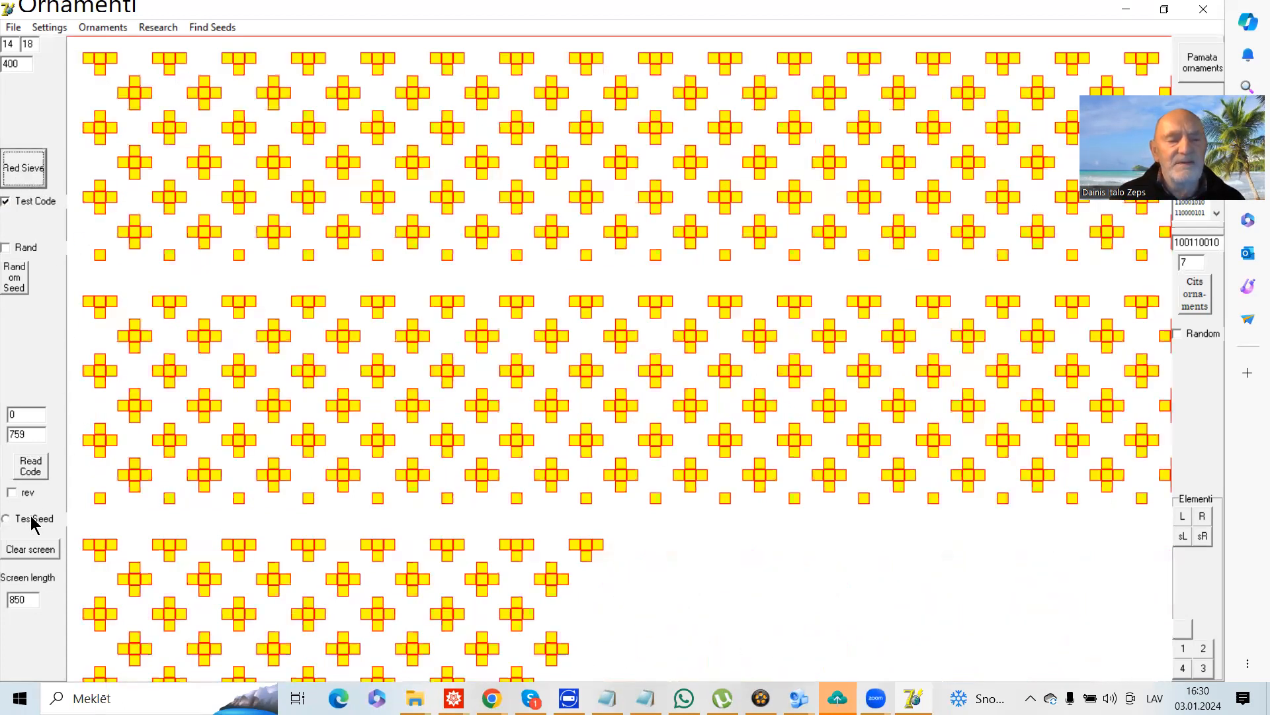
left_click(31, 466)
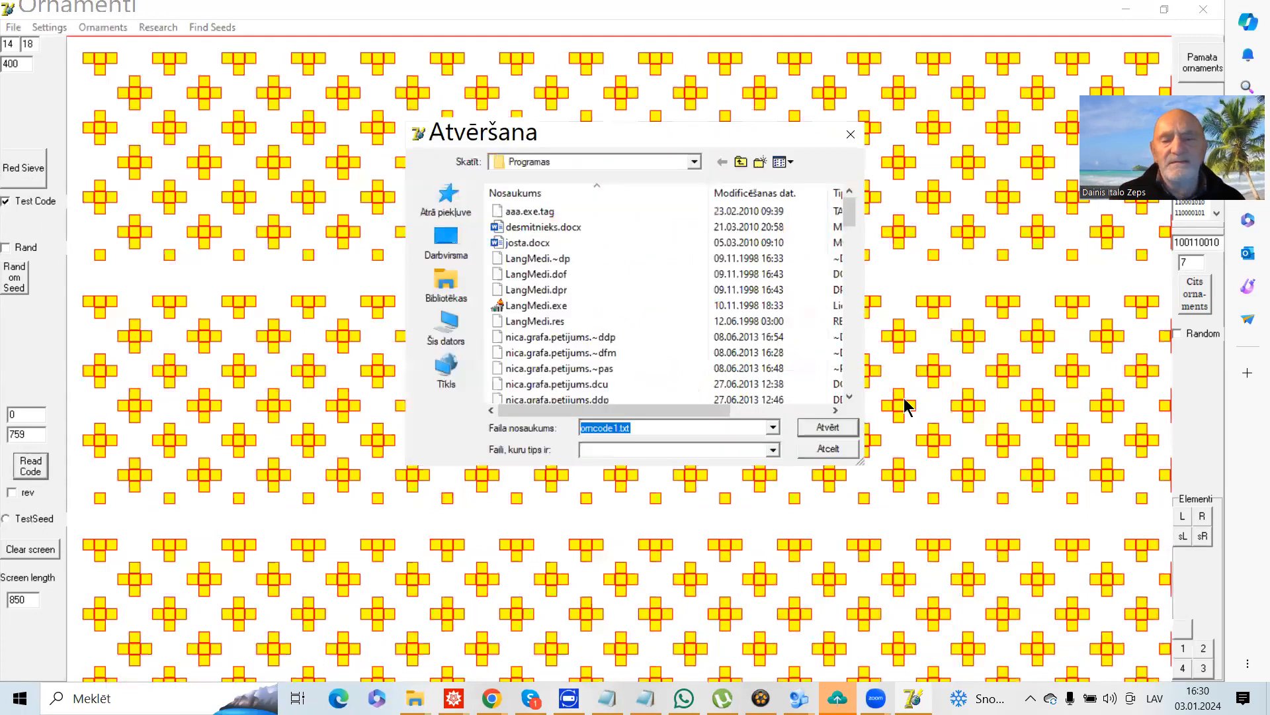
left_click(815, 425)
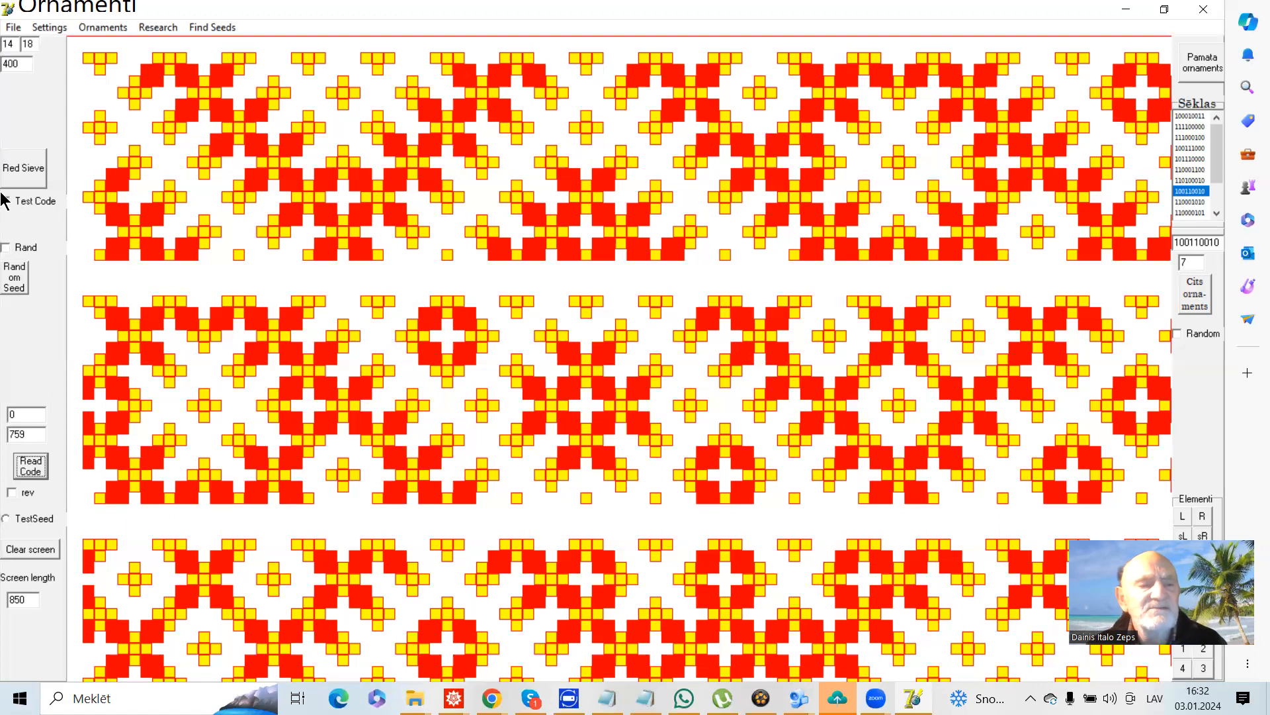
Redraw the yellow sieve and generate the L element from seed 100010011 on it
left_click(33, 176)
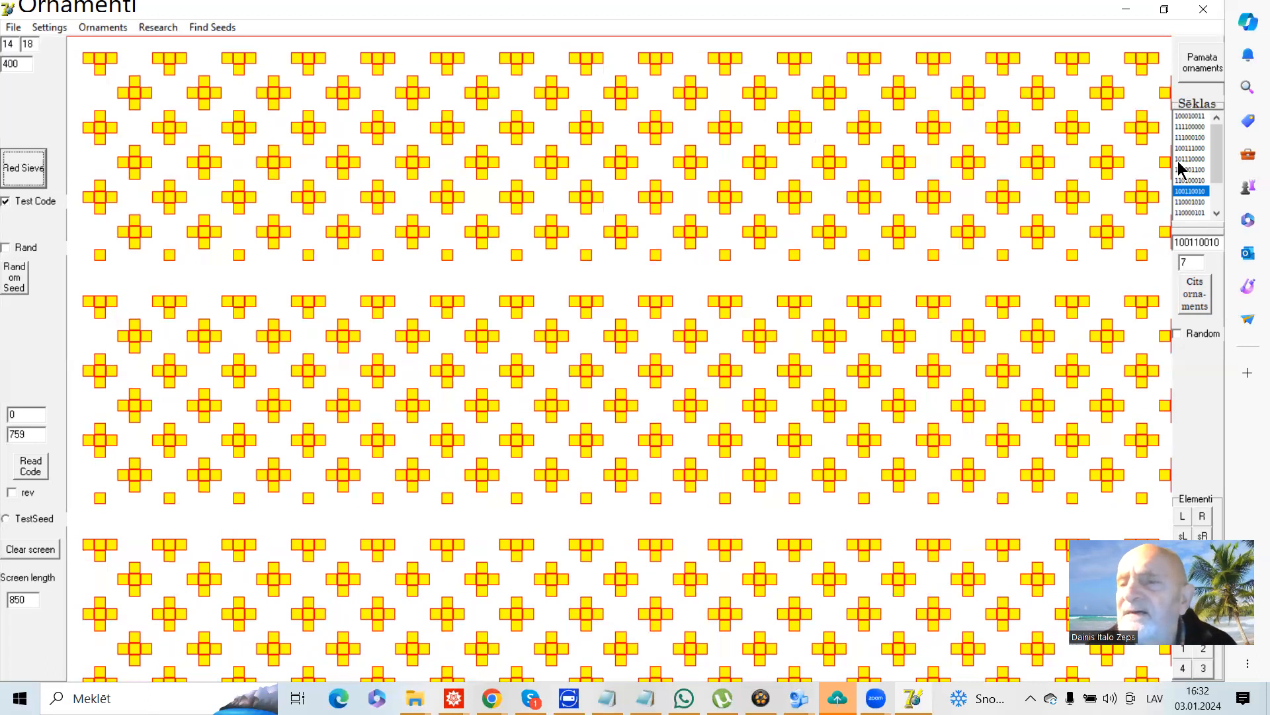
left_click(1190, 117)
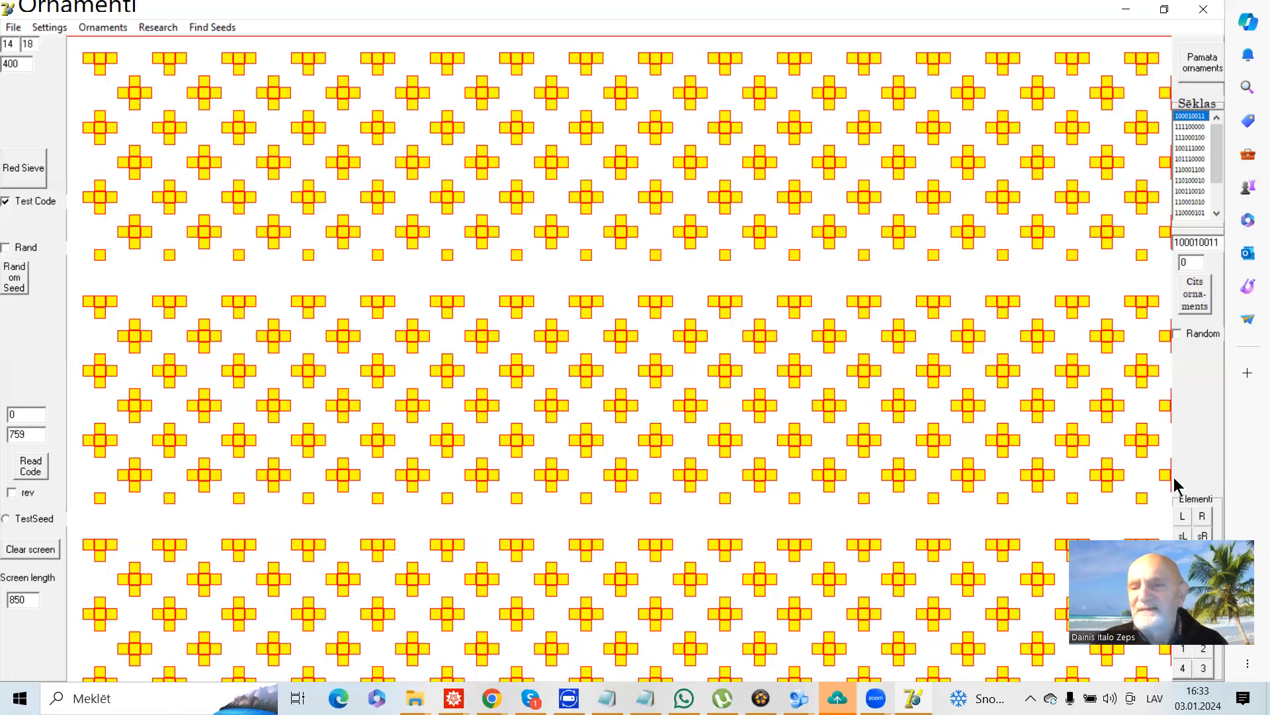
left_click(1183, 517)
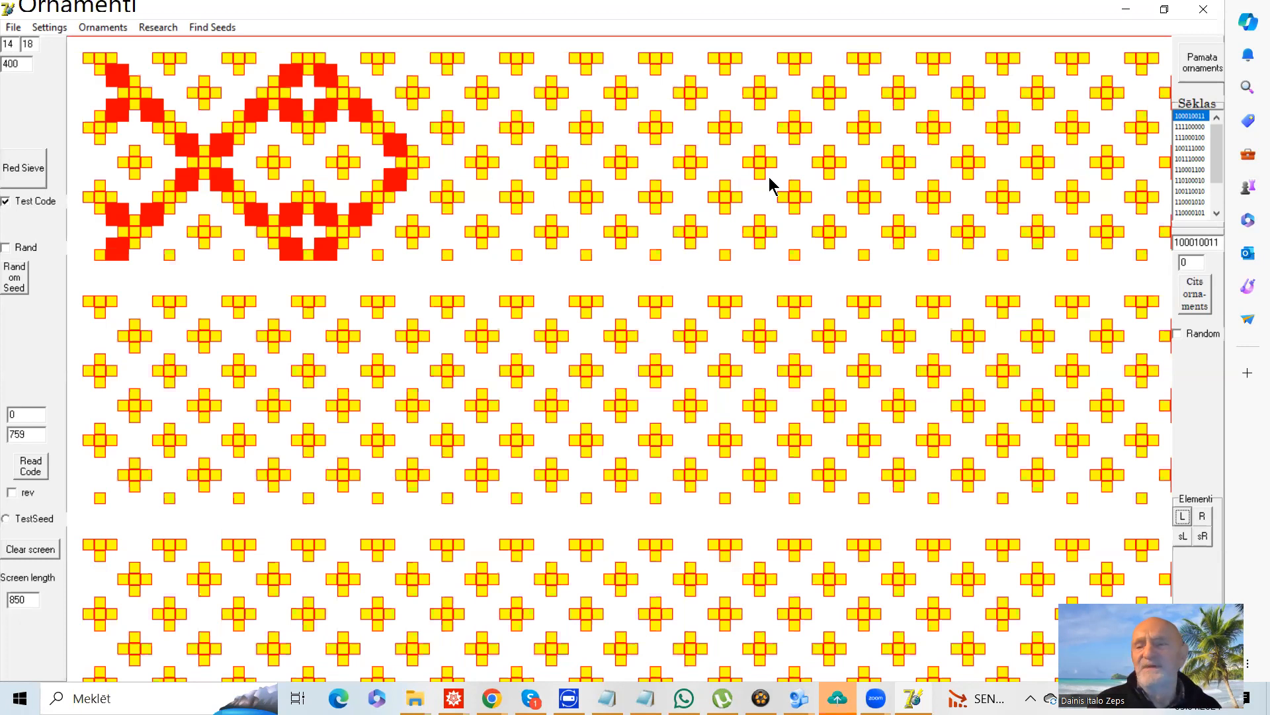
Choose seed 111100000 and append its L element to the ornament
left_click(1183, 129)
left_click(1185, 117)
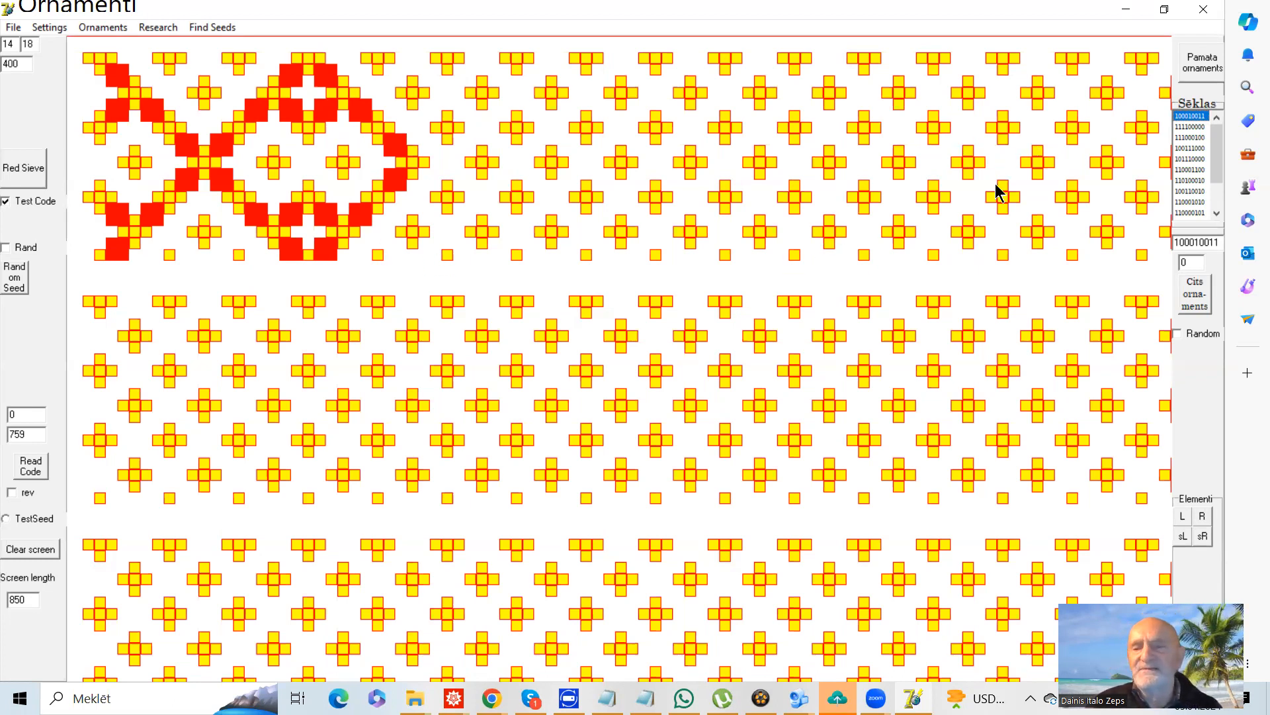
left_click(1191, 127)
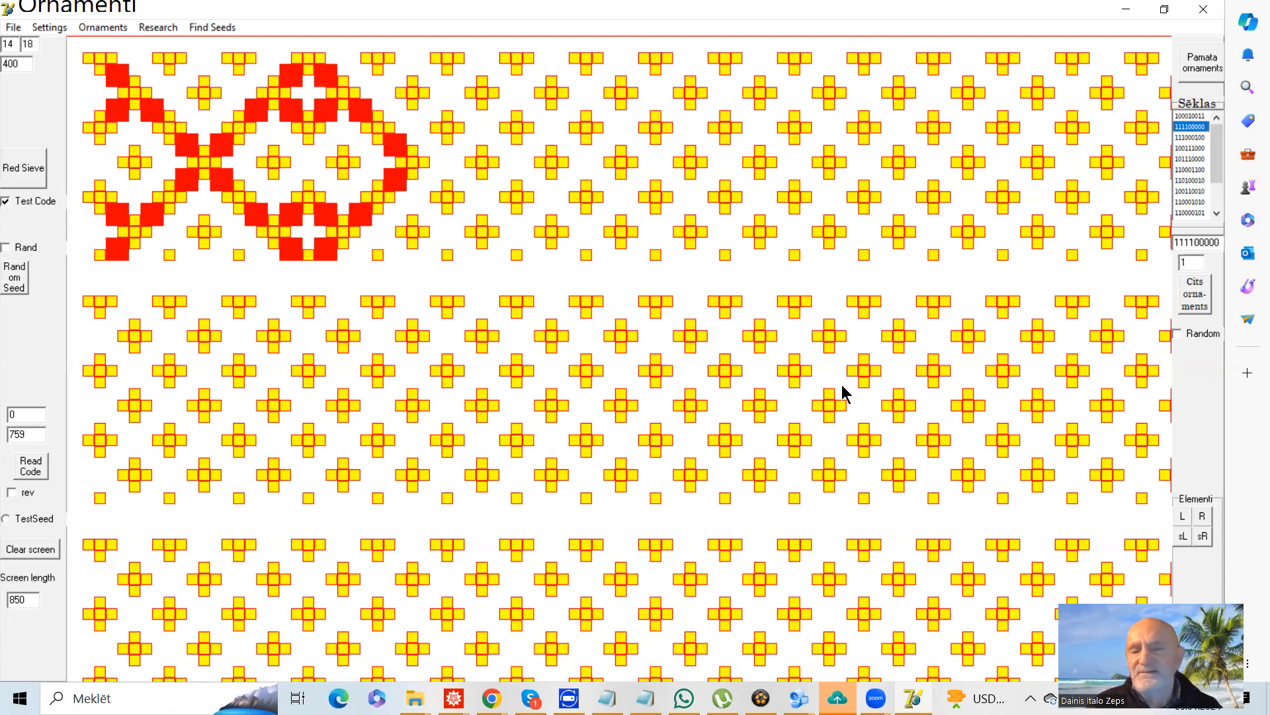
left_click(1183, 516)
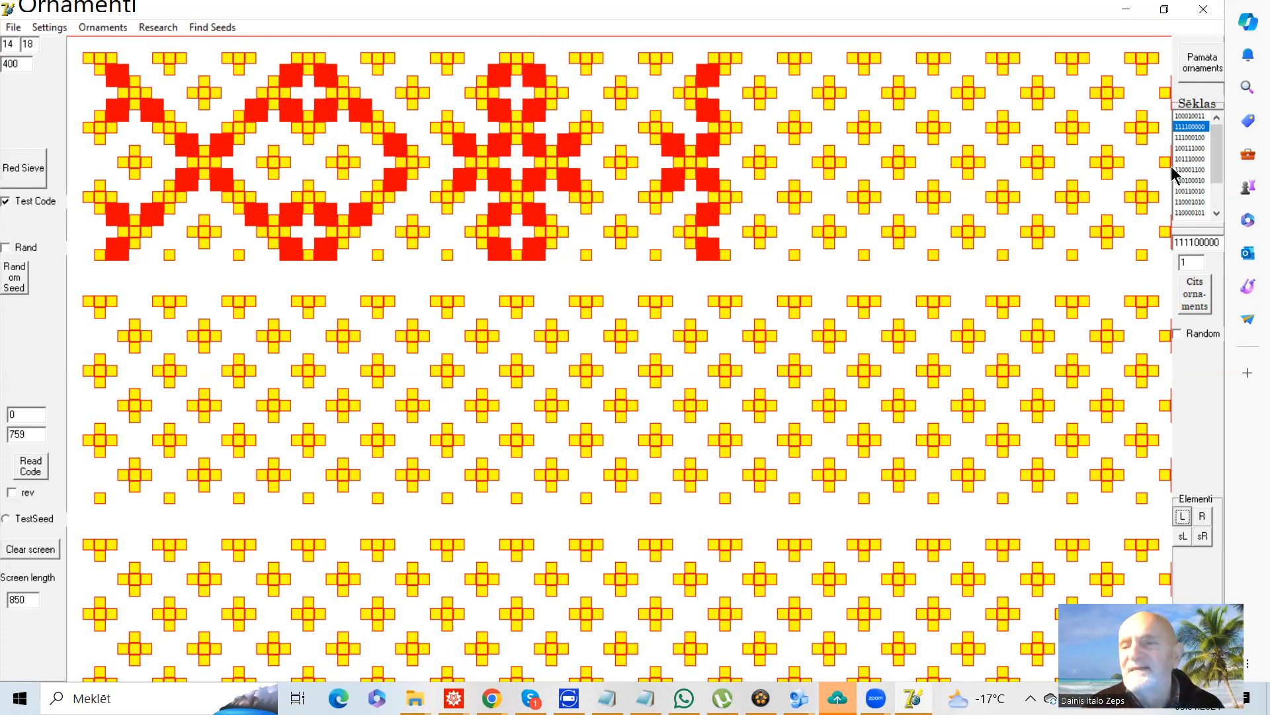
Append the L element of seed 111000100 twice, followed by the L element of seed 100111000
left_click(1193, 137)
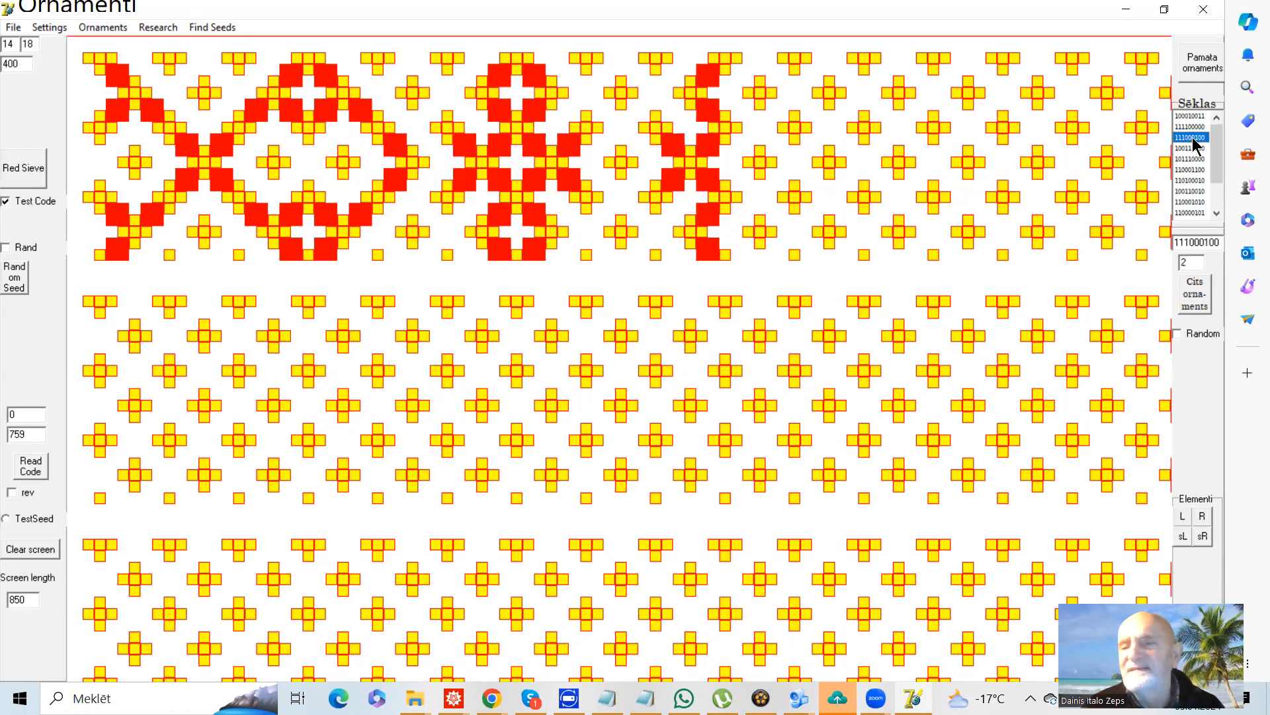
left_click(1183, 516)
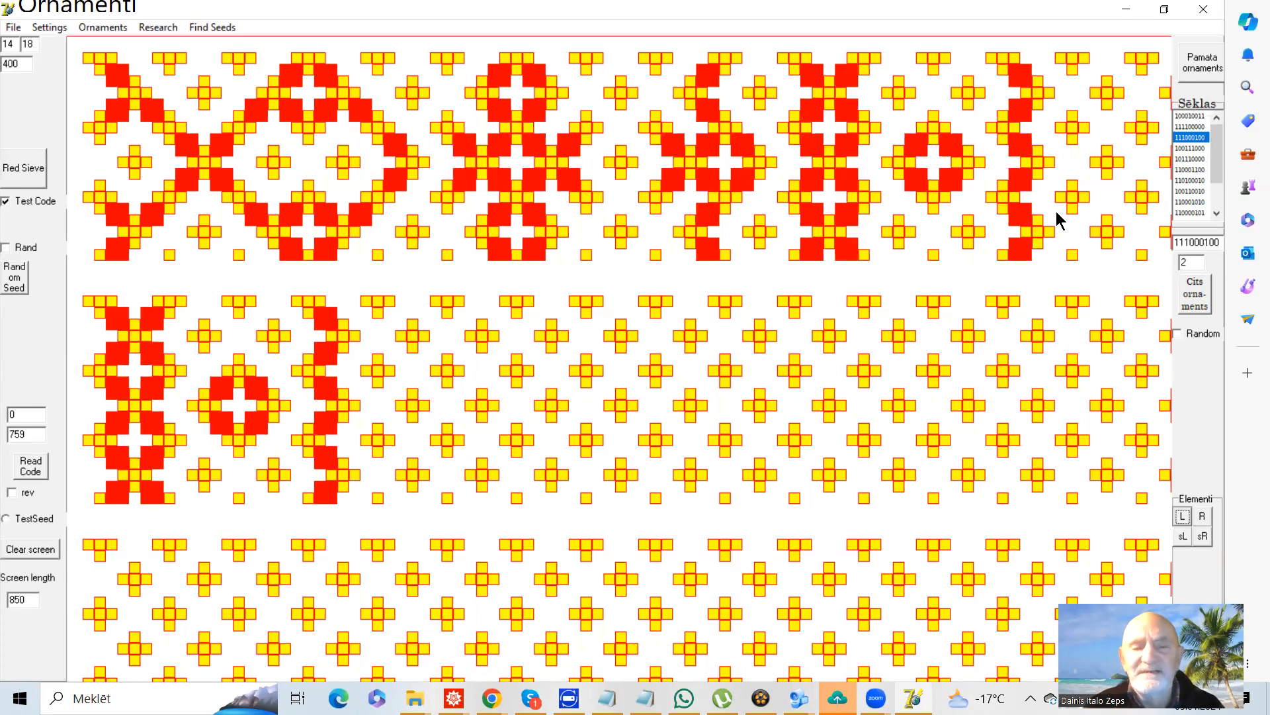
left_click(1183, 517)
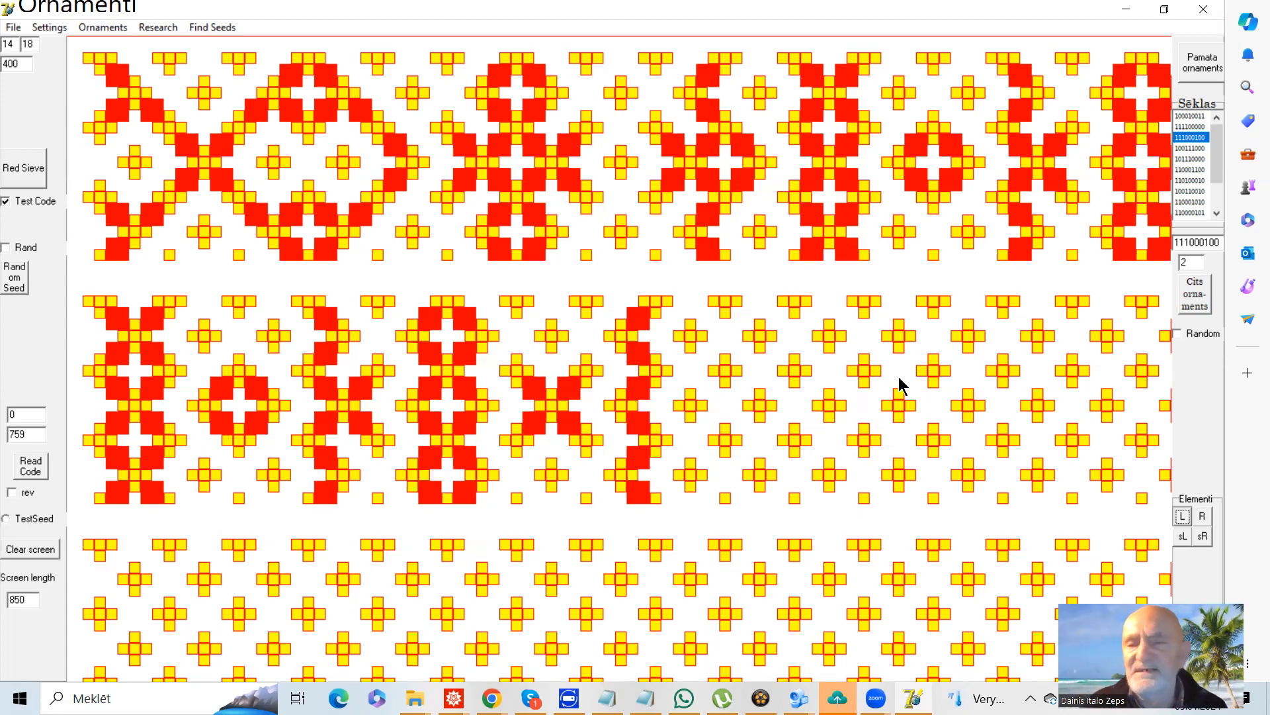
left_click(1190, 149)
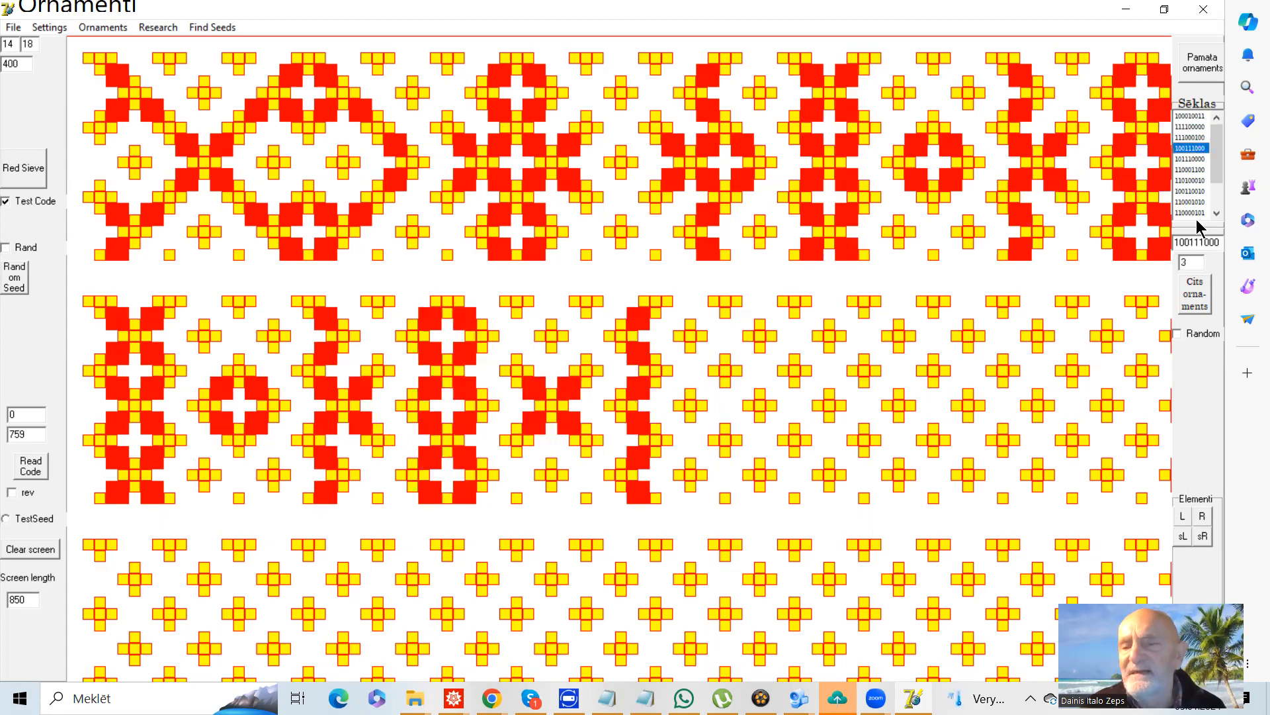
left_click(1183, 517)
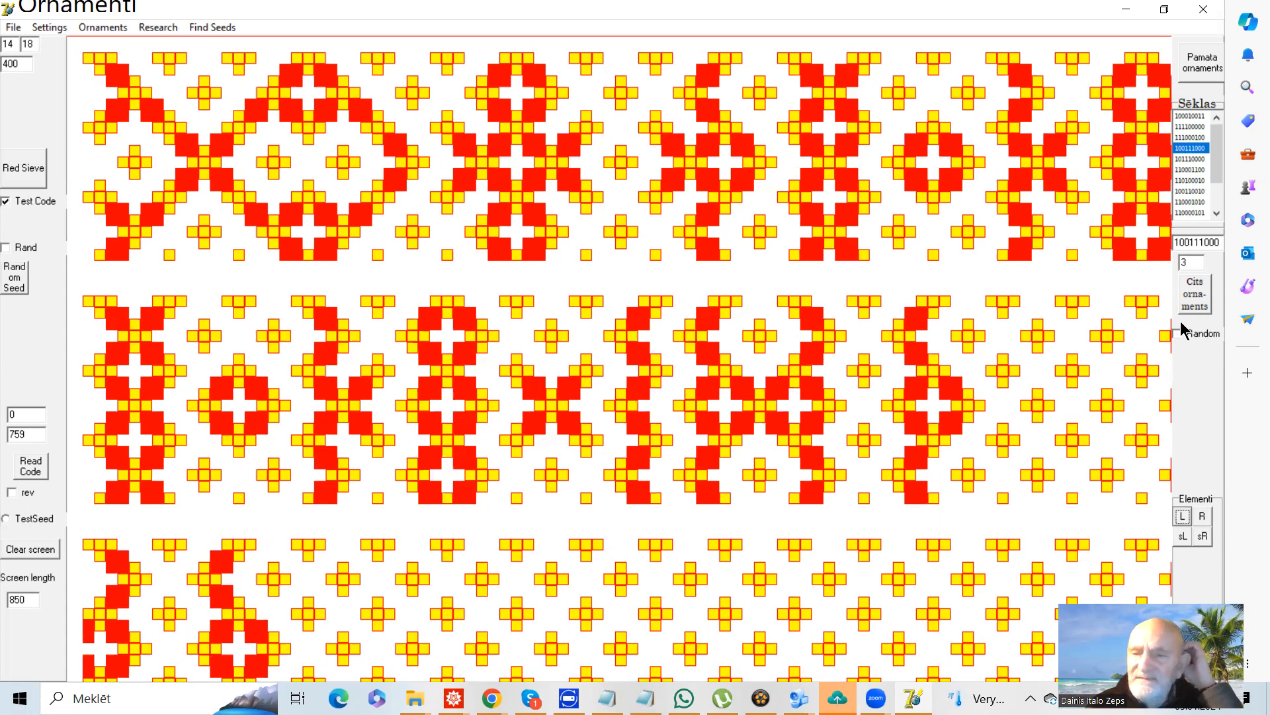
Append the sL element of seed 101110000 and the L element of seed 110001100 to the ornament
left_click(1190, 159)
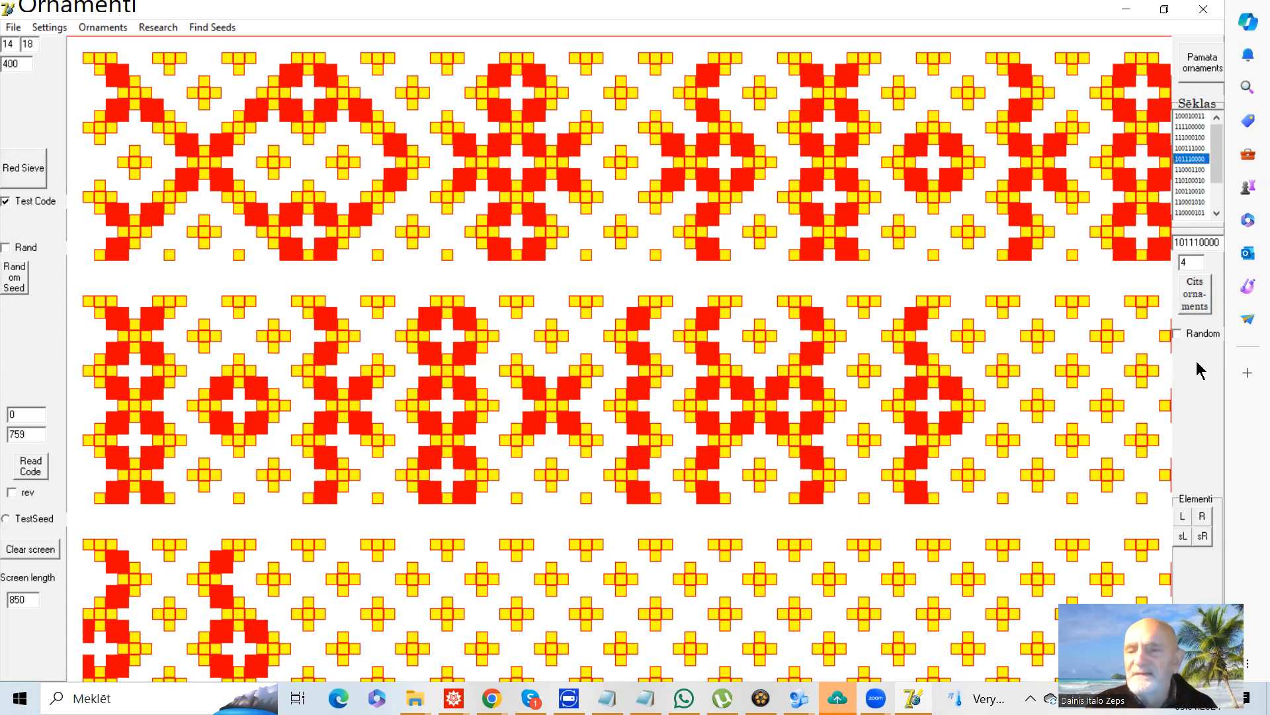
left_click(1182, 536)
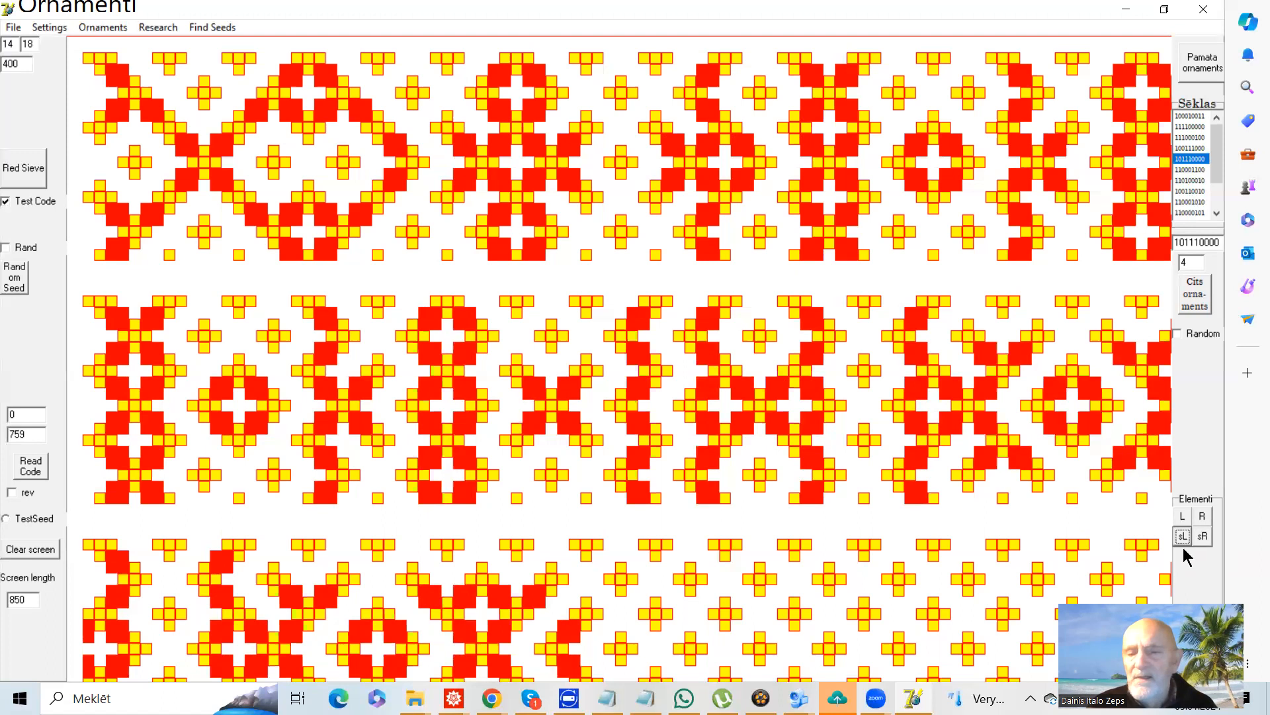
left_click(1190, 170)
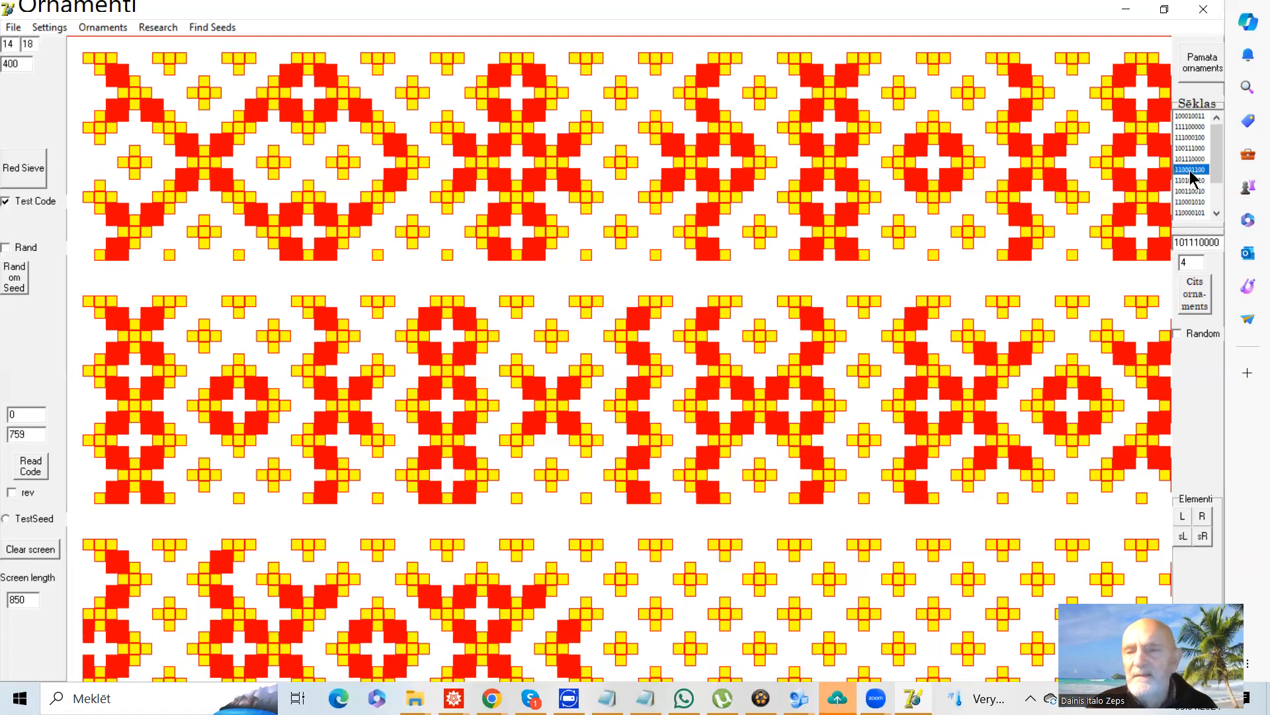
left_click(1180, 518)
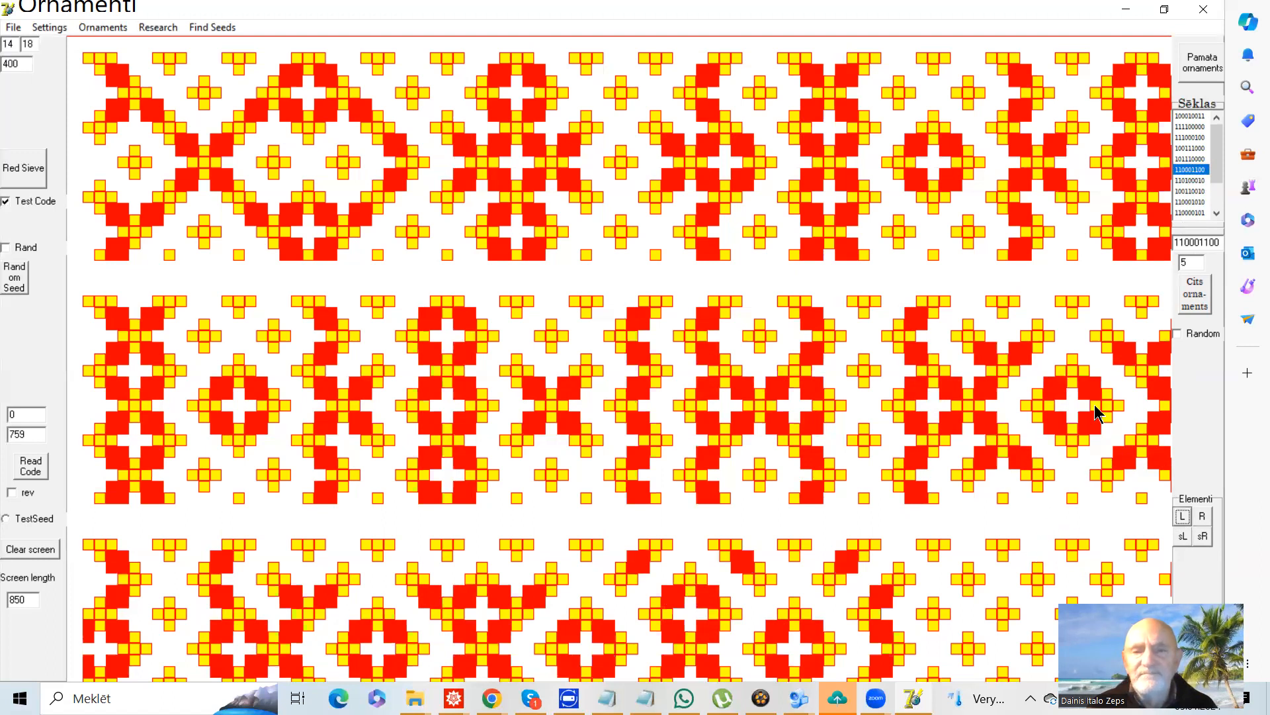
Redraw the sieve and fill it with the L elements of seeds 110001100 and 110100010
left_click(23, 173)
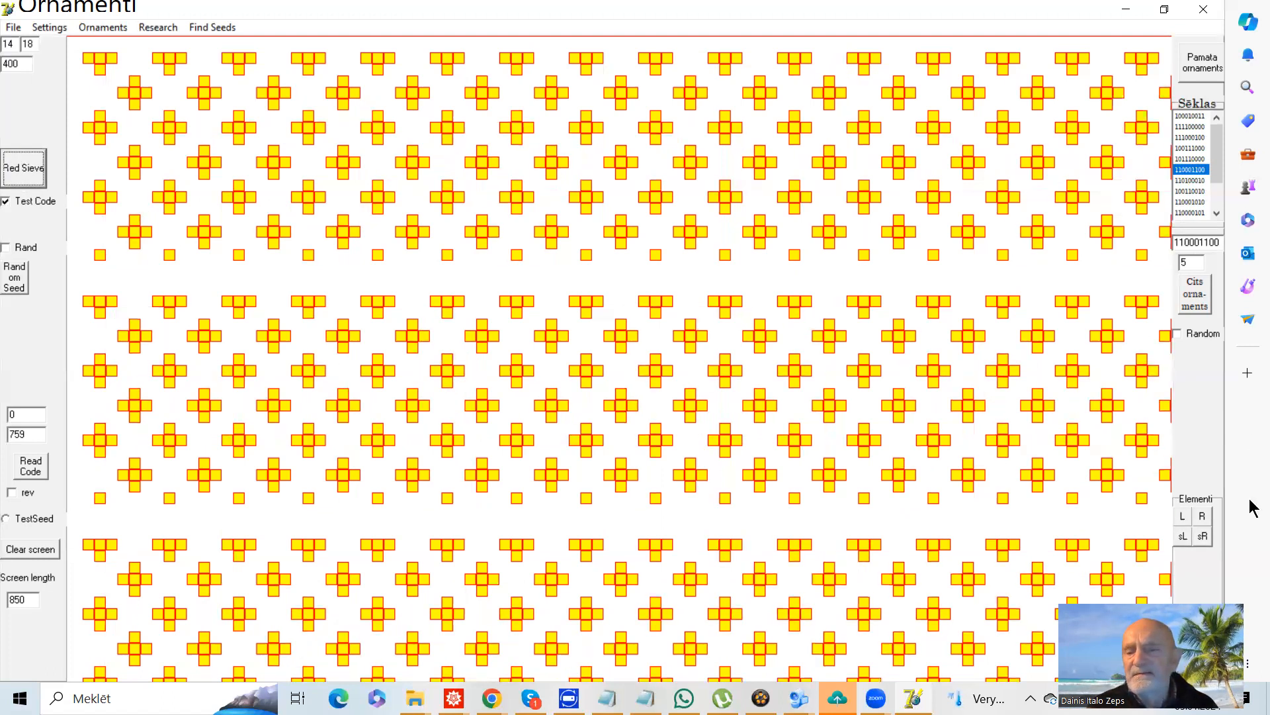
left_click(1182, 516)
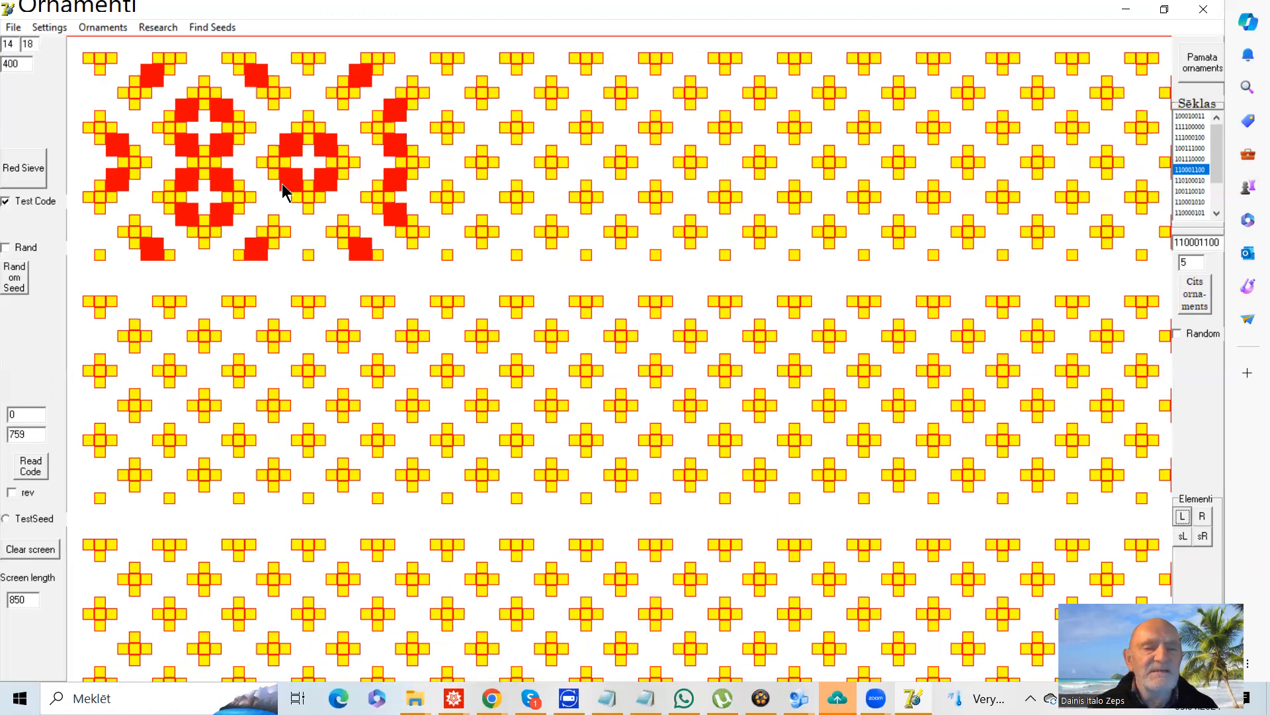
left_click(1192, 181)
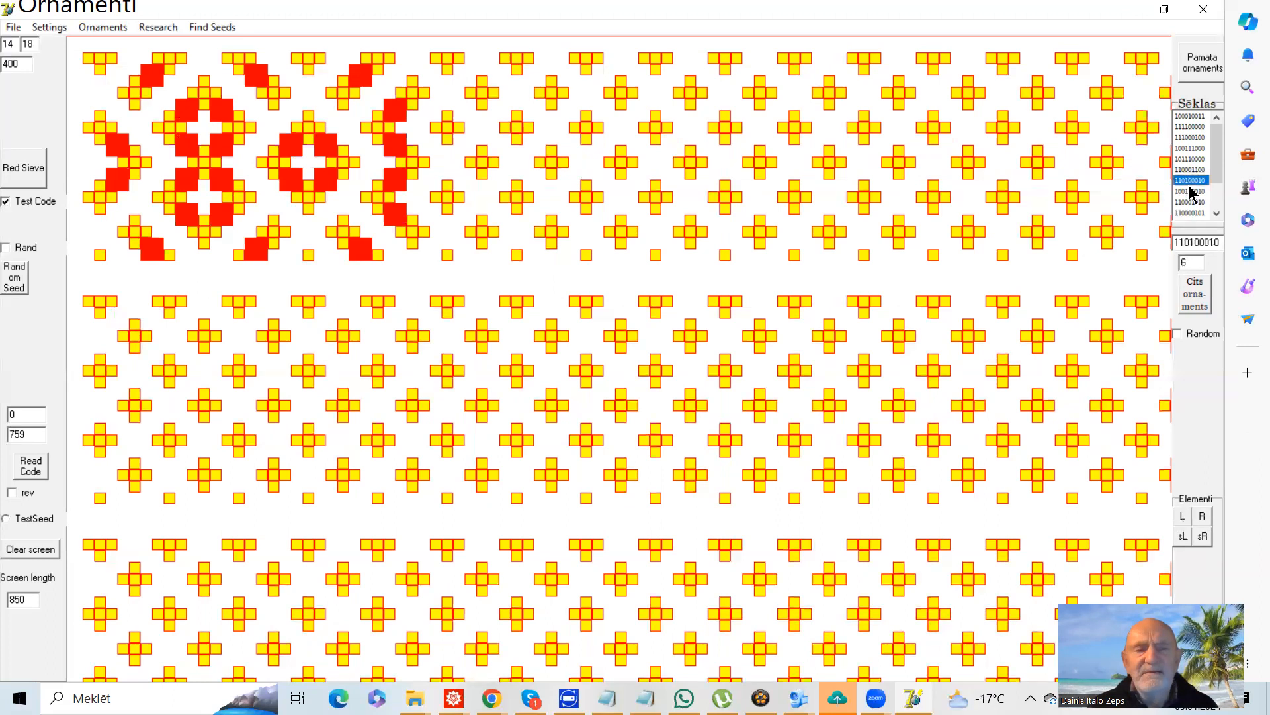
left_click(1183, 517)
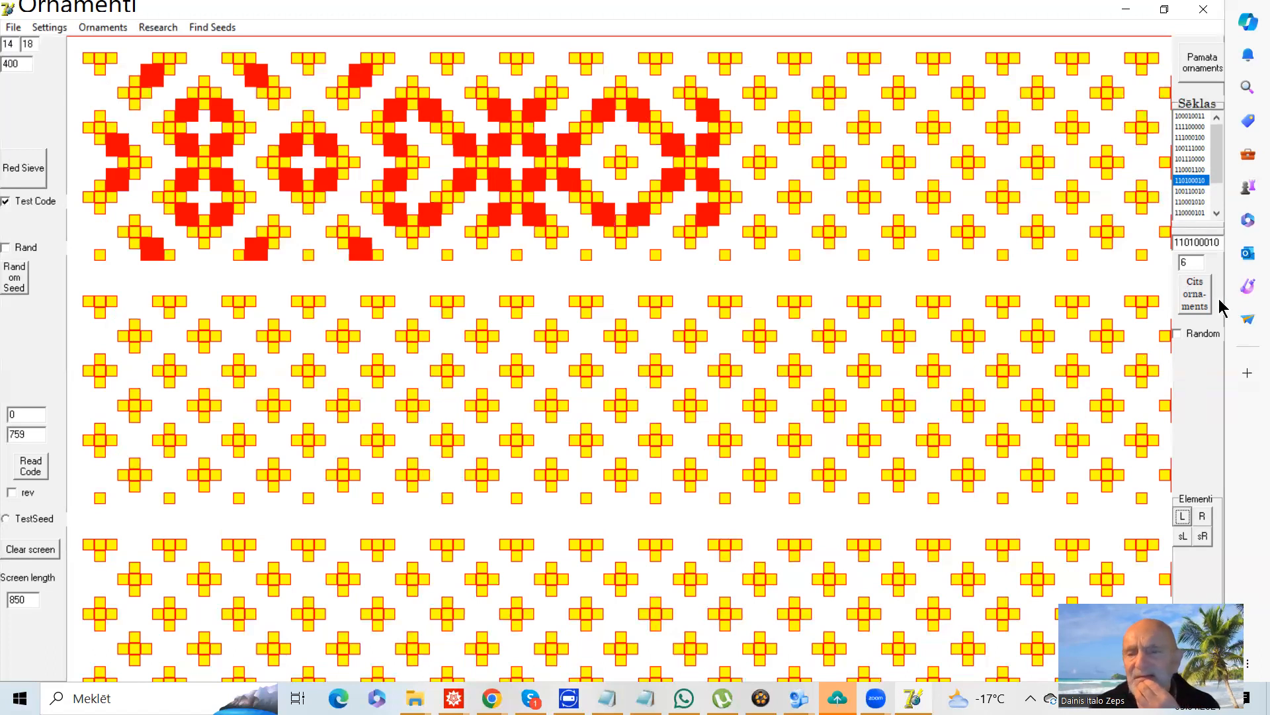
Continue the ornament with the L elements of seeds 100110010, 110001010 and 110000101 in turn
left_click(1189, 192)
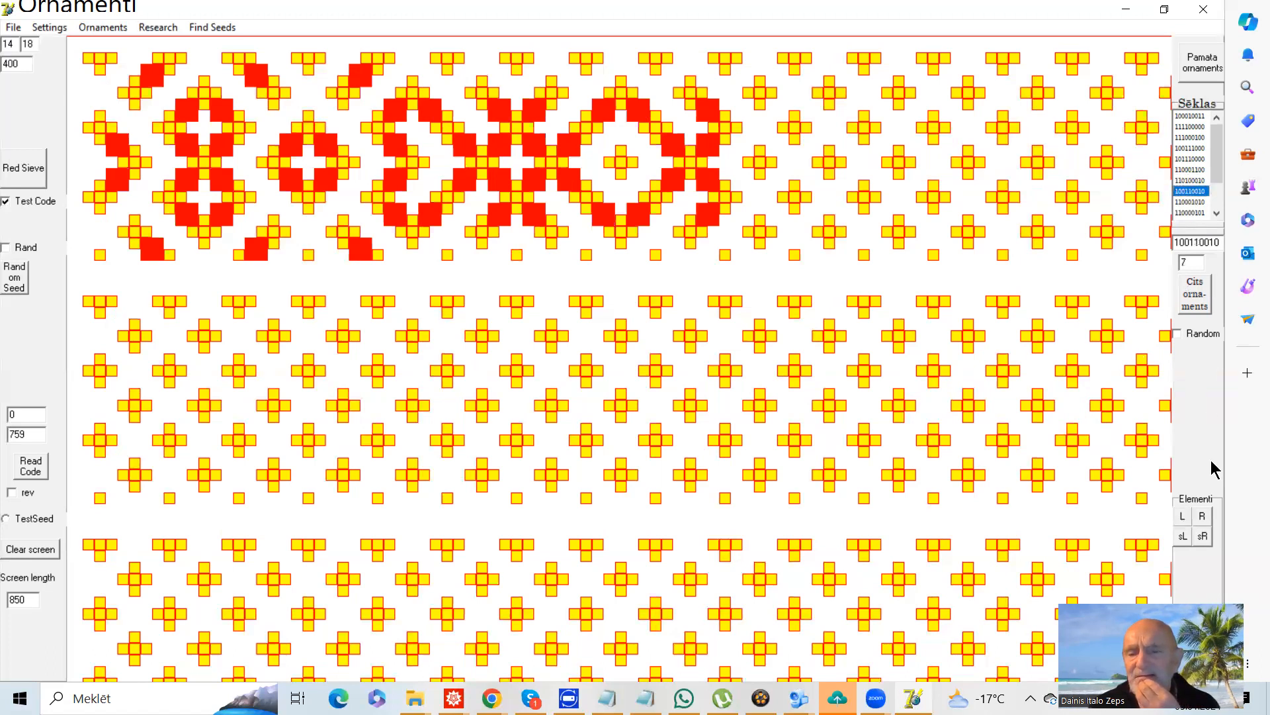
left_click(1182, 515)
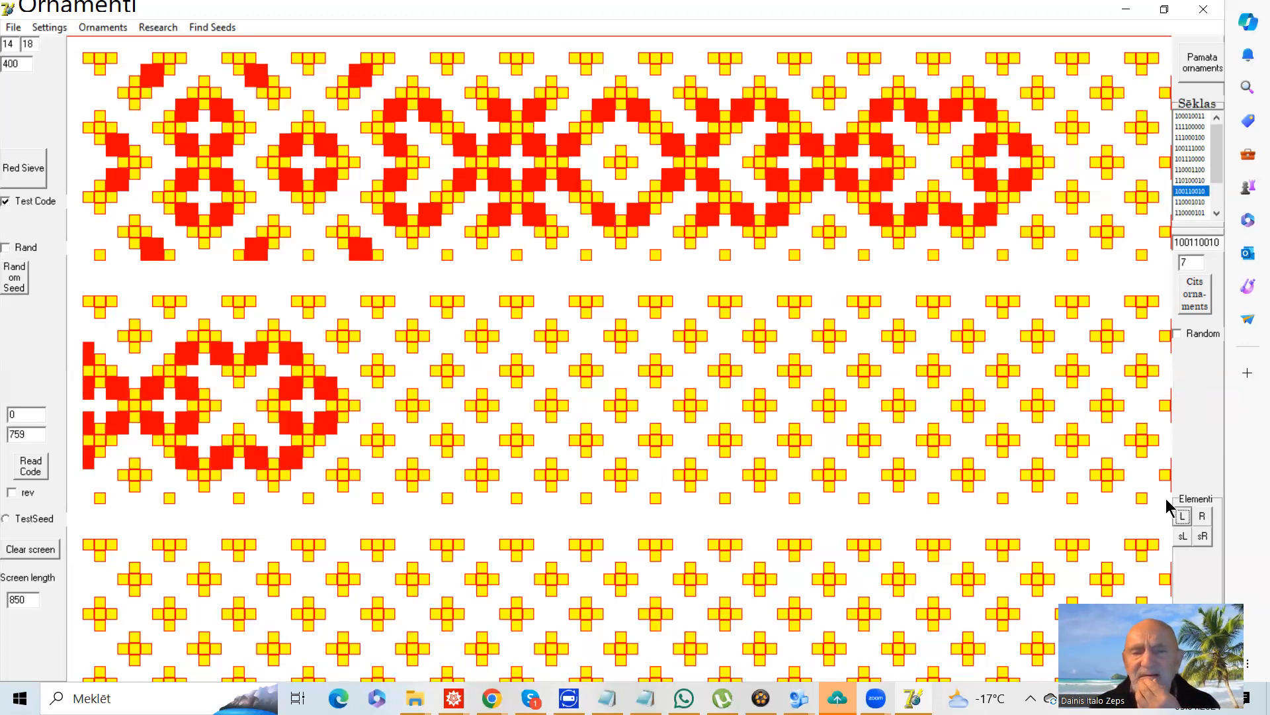
left_click(1188, 201)
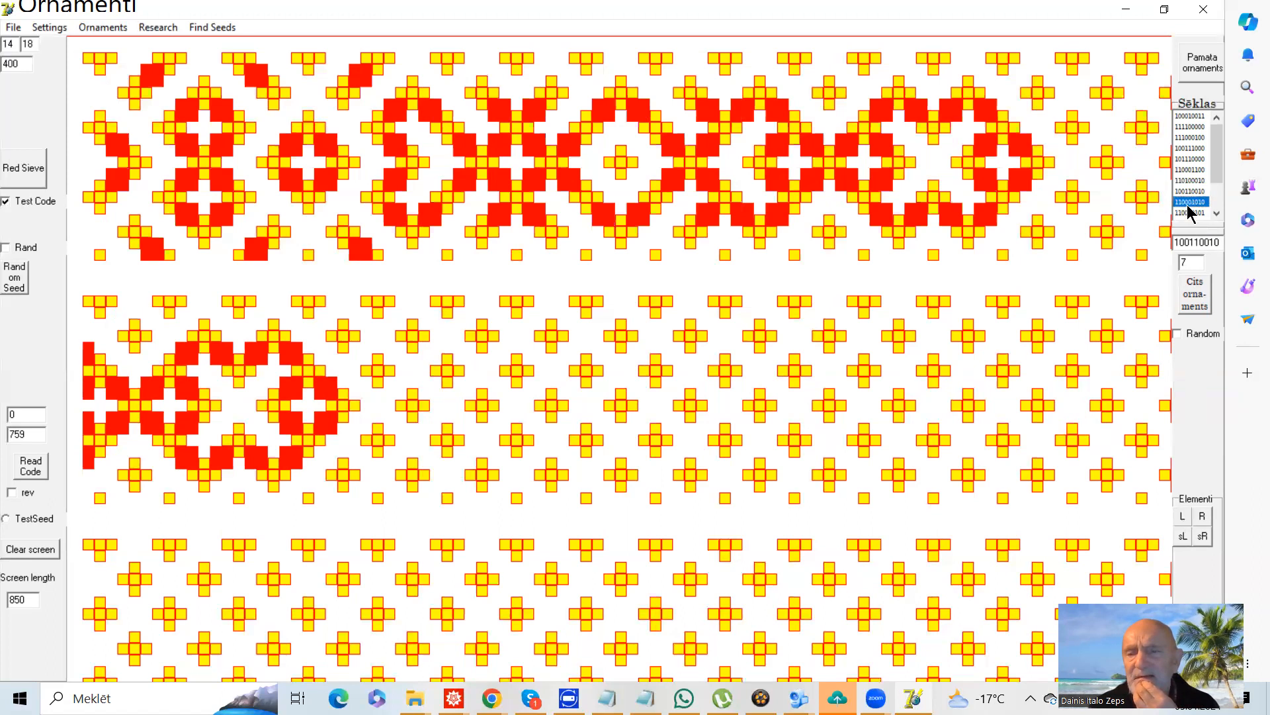
left_click(1181, 517)
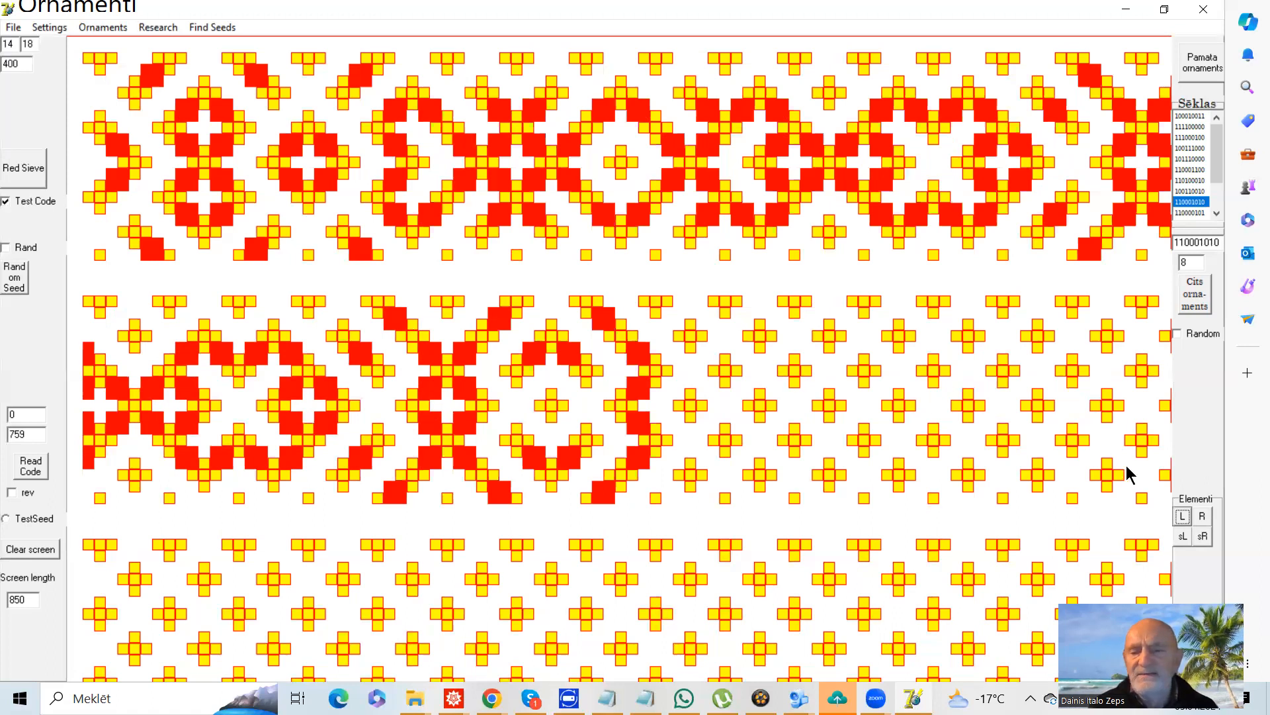
left_click(1198, 212)
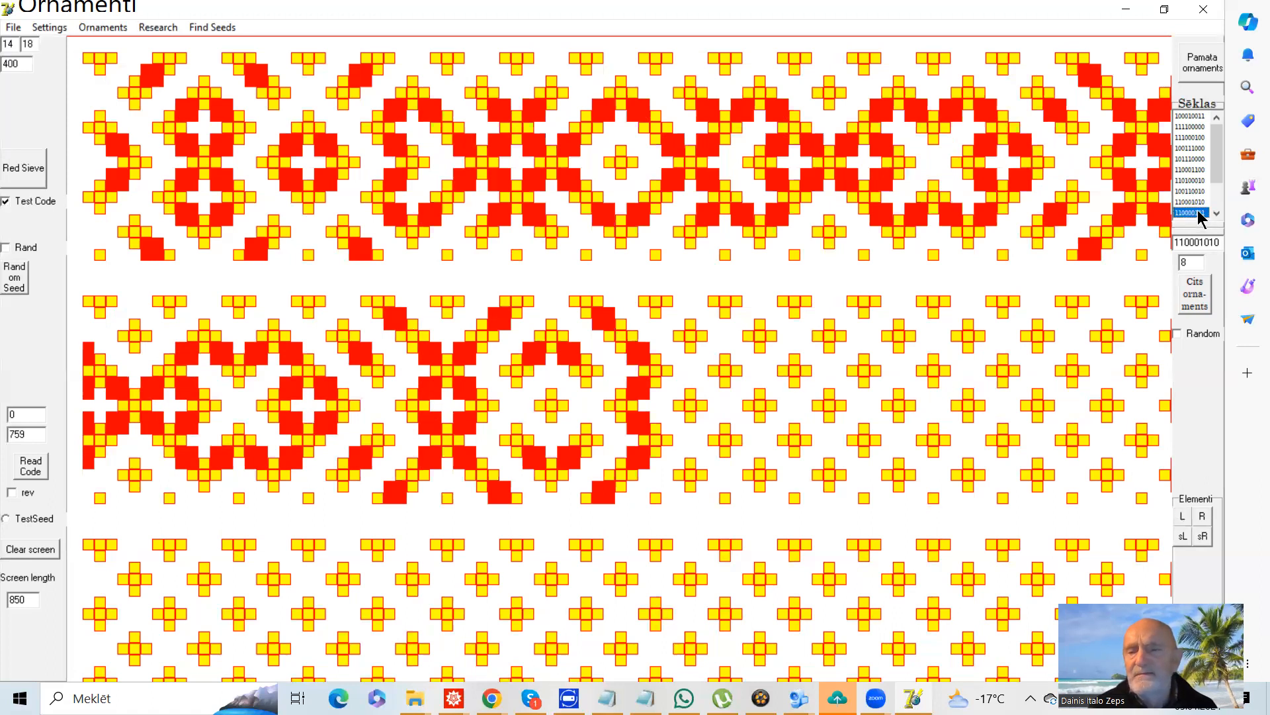
left_click(1184, 516)
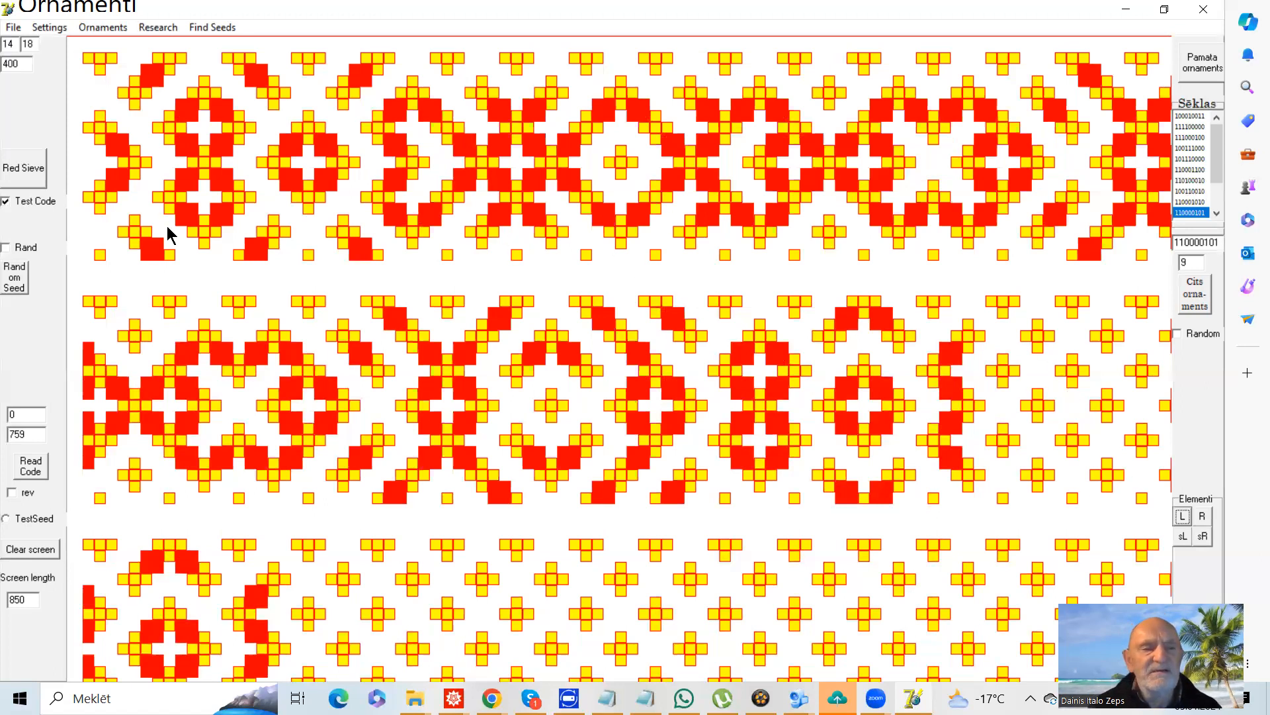
Redraw the sieve and generate the L, sL and sR elements from seed 111000100
left_click(27, 176)
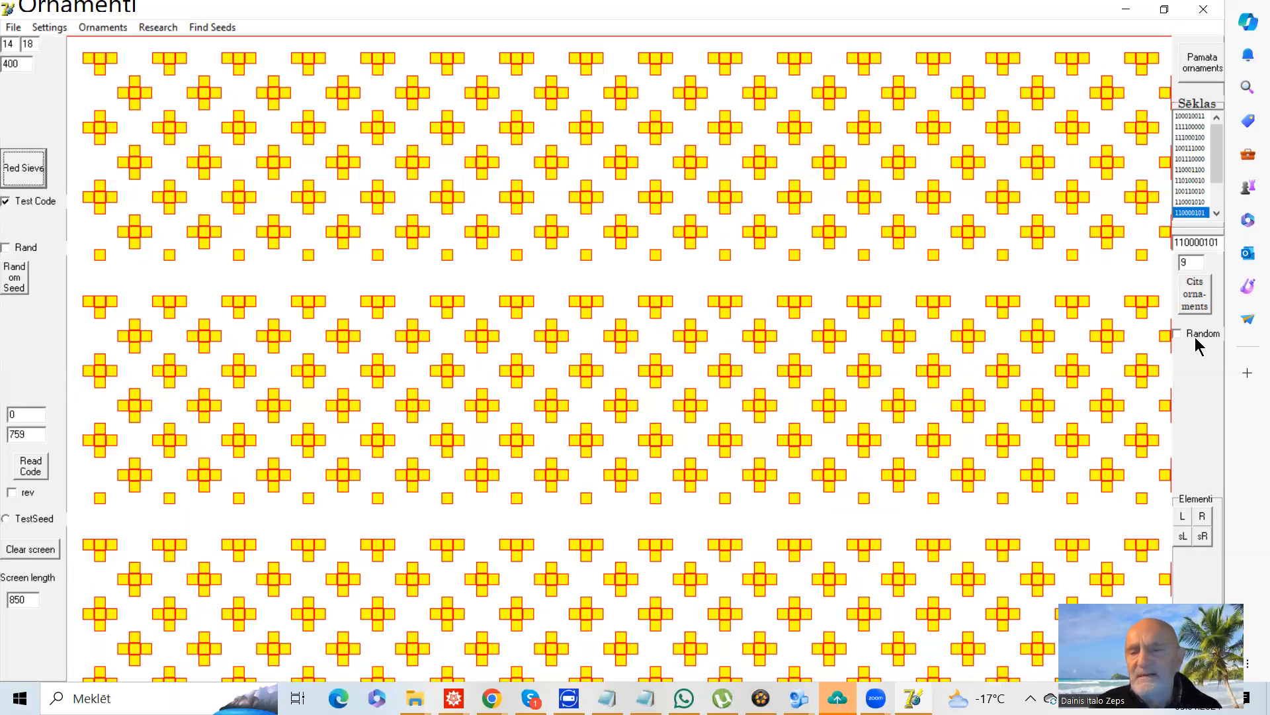
left_click(1191, 137)
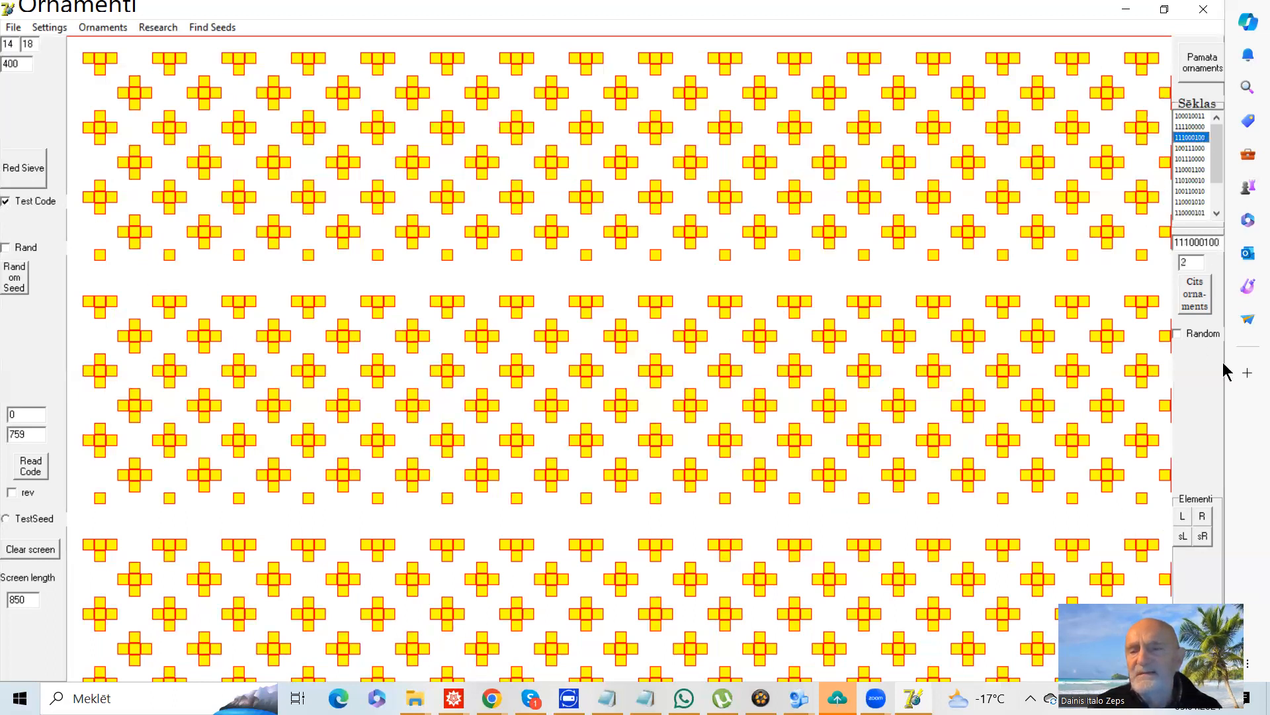
left_click(1183, 517)
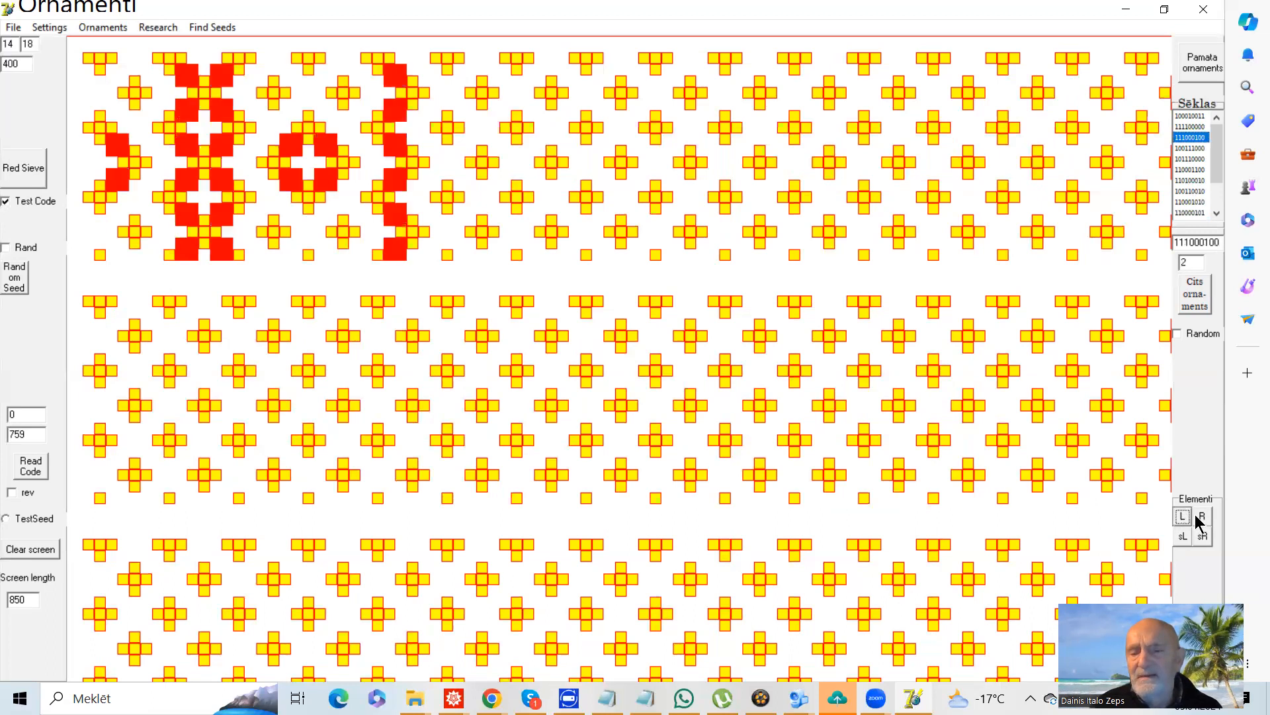
left_click(1183, 537)
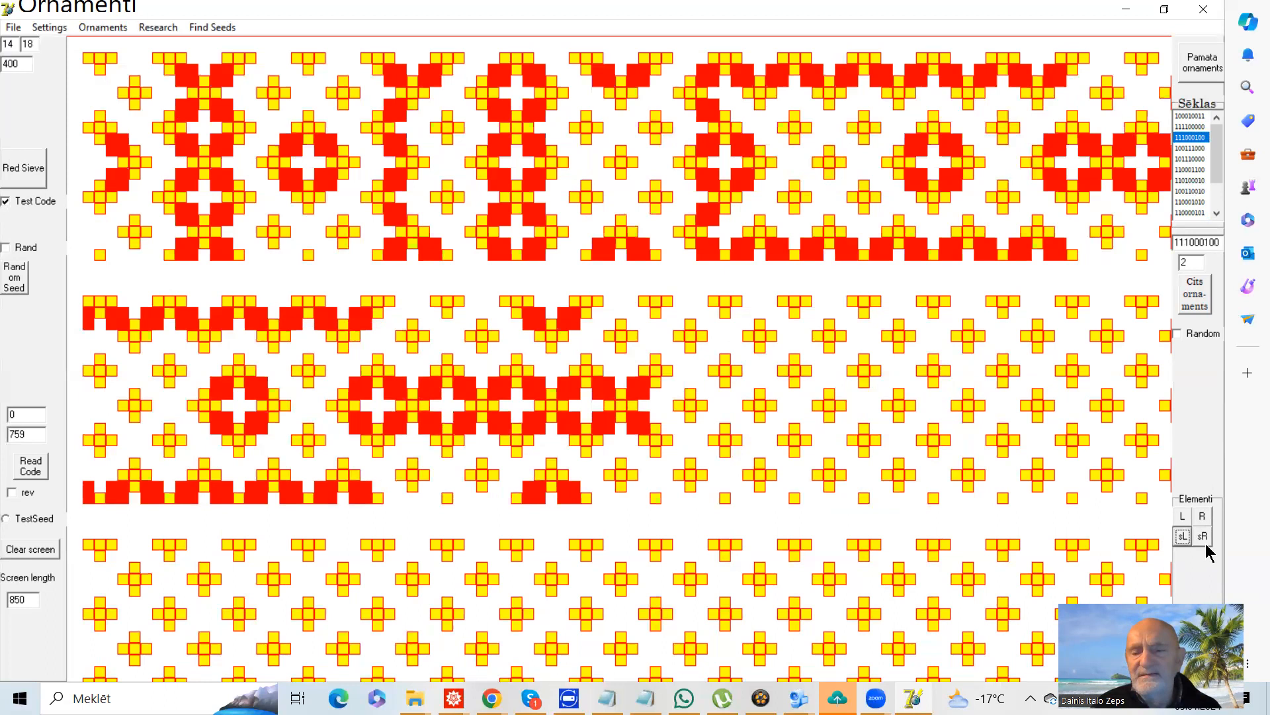
left_click(1203, 539)
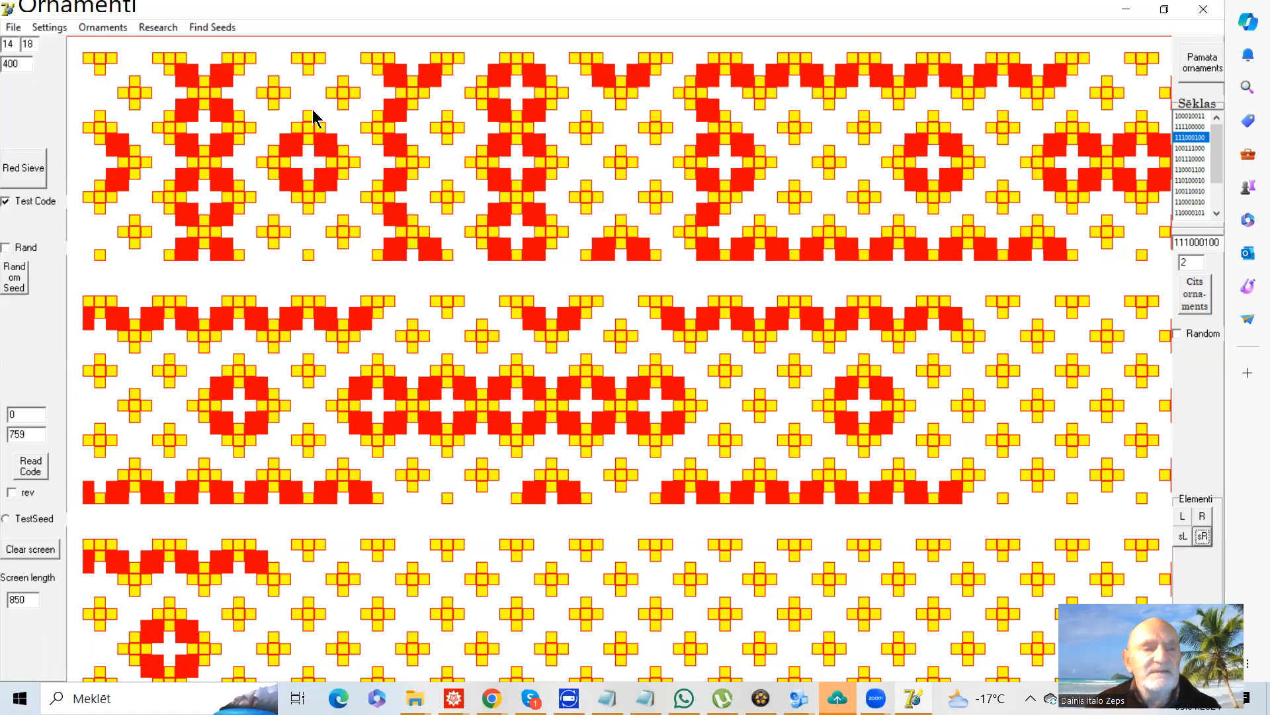
Set the cell size to 8 and the sieve parameter of 400 to 800, and redraw the sieve
double_click(11, 44)
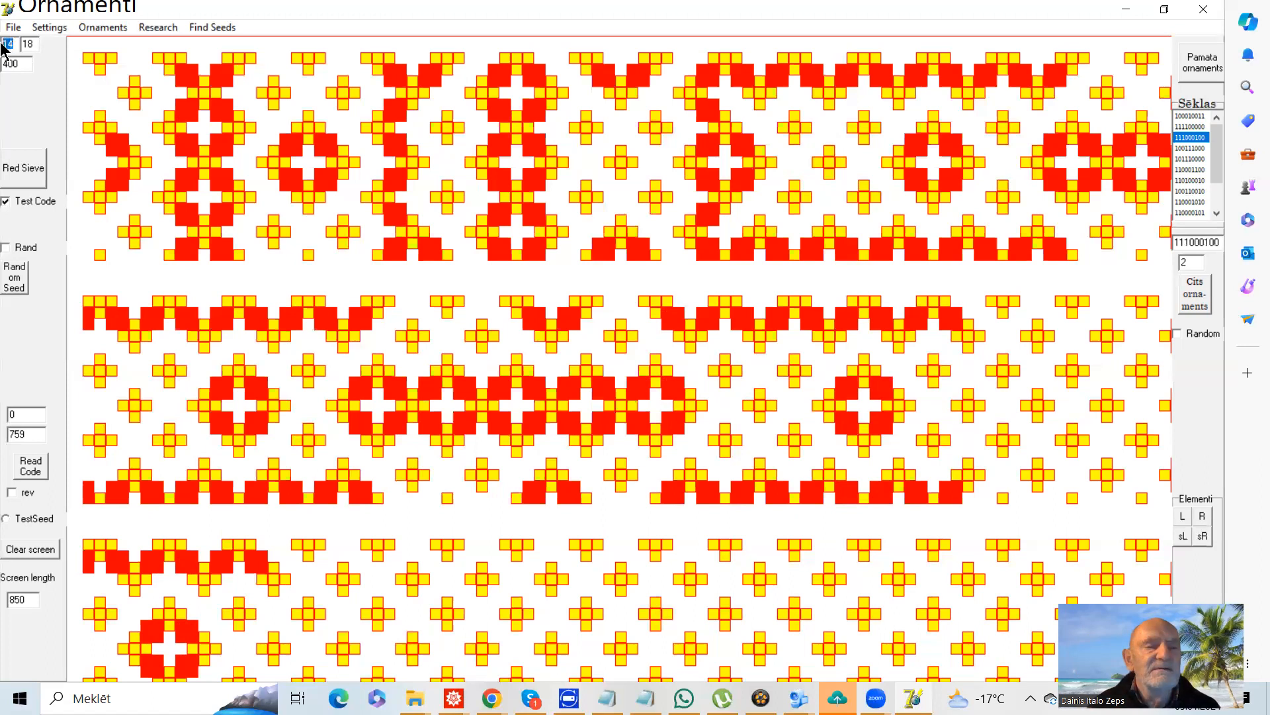
type("8")
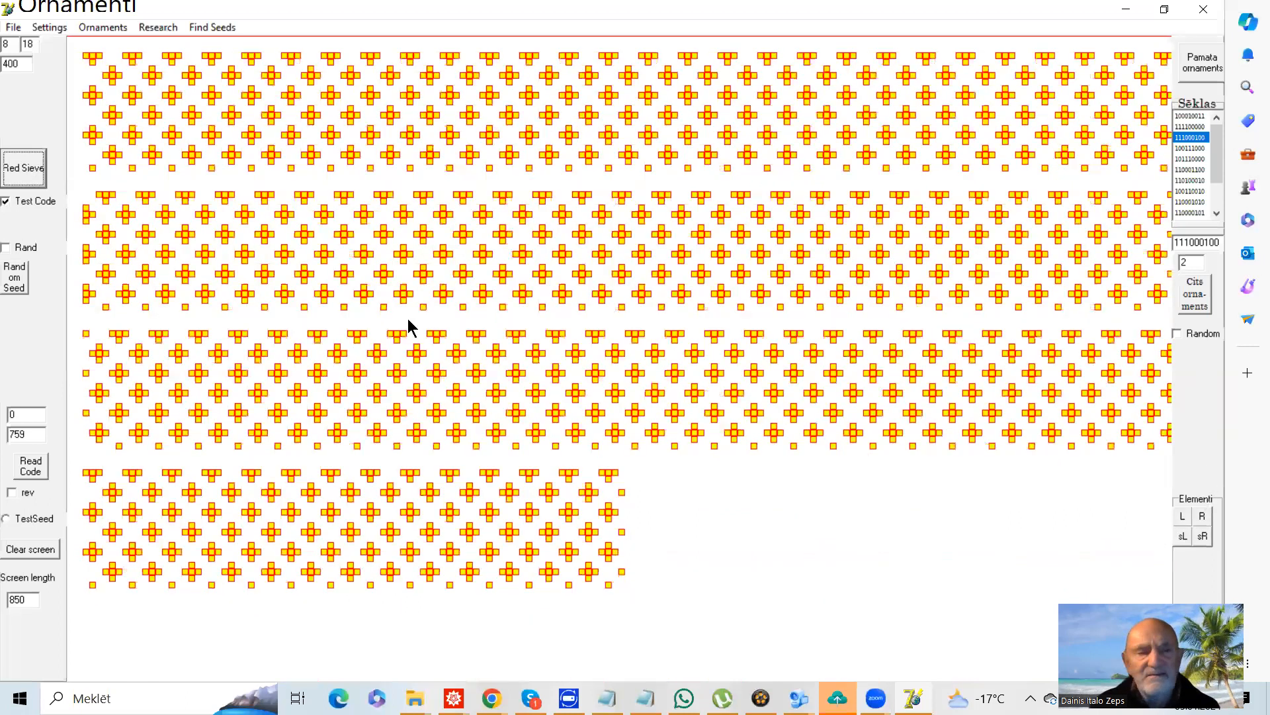
left_click_drag(12, 68, 9, 68)
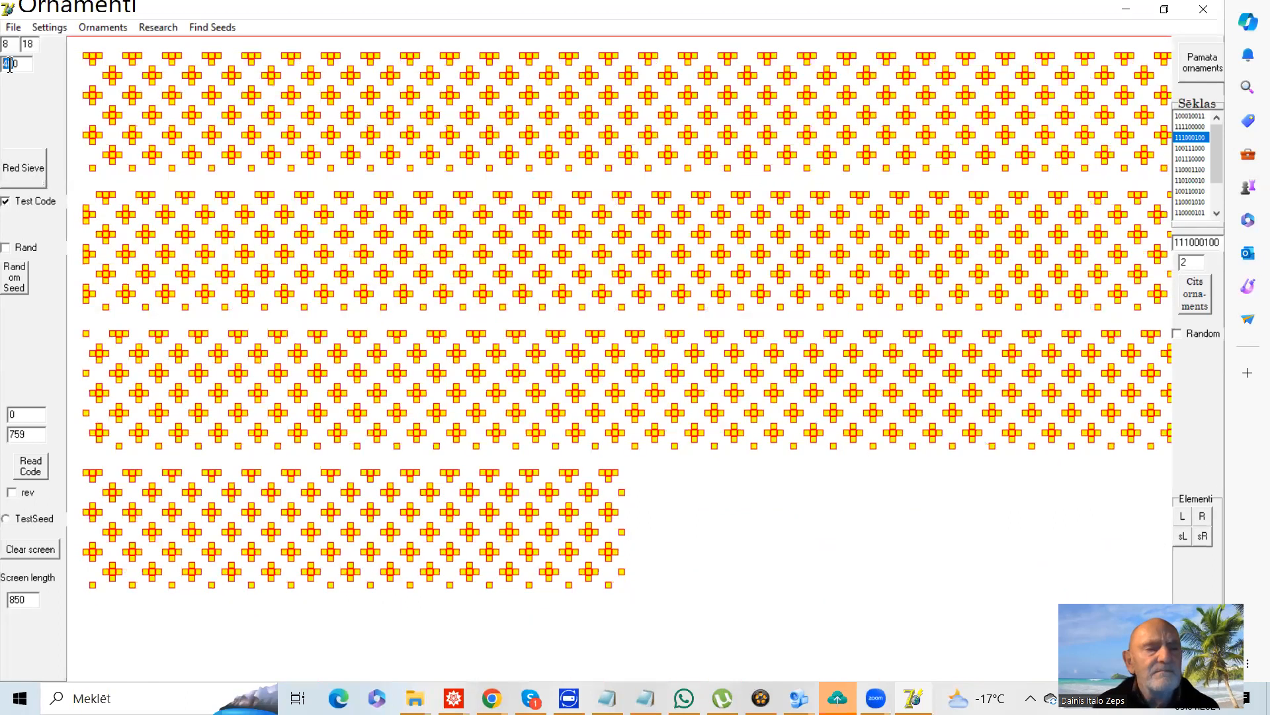
type("8")
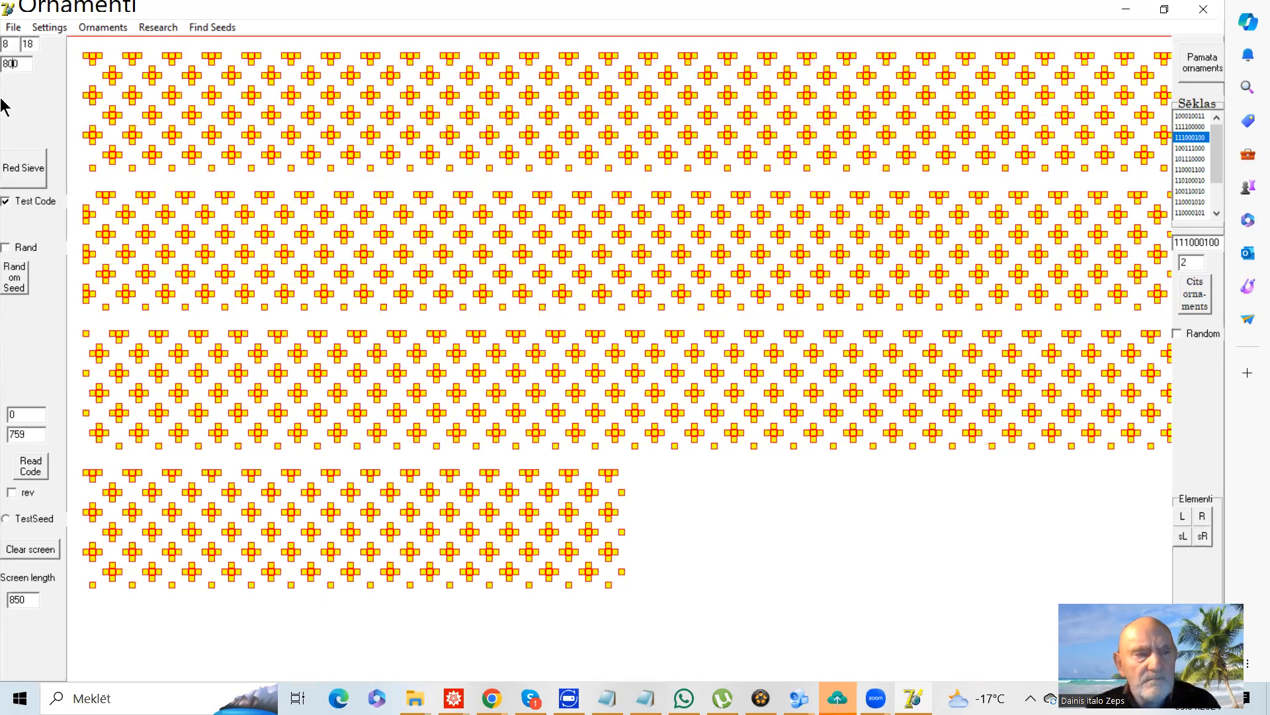
left_click(28, 172)
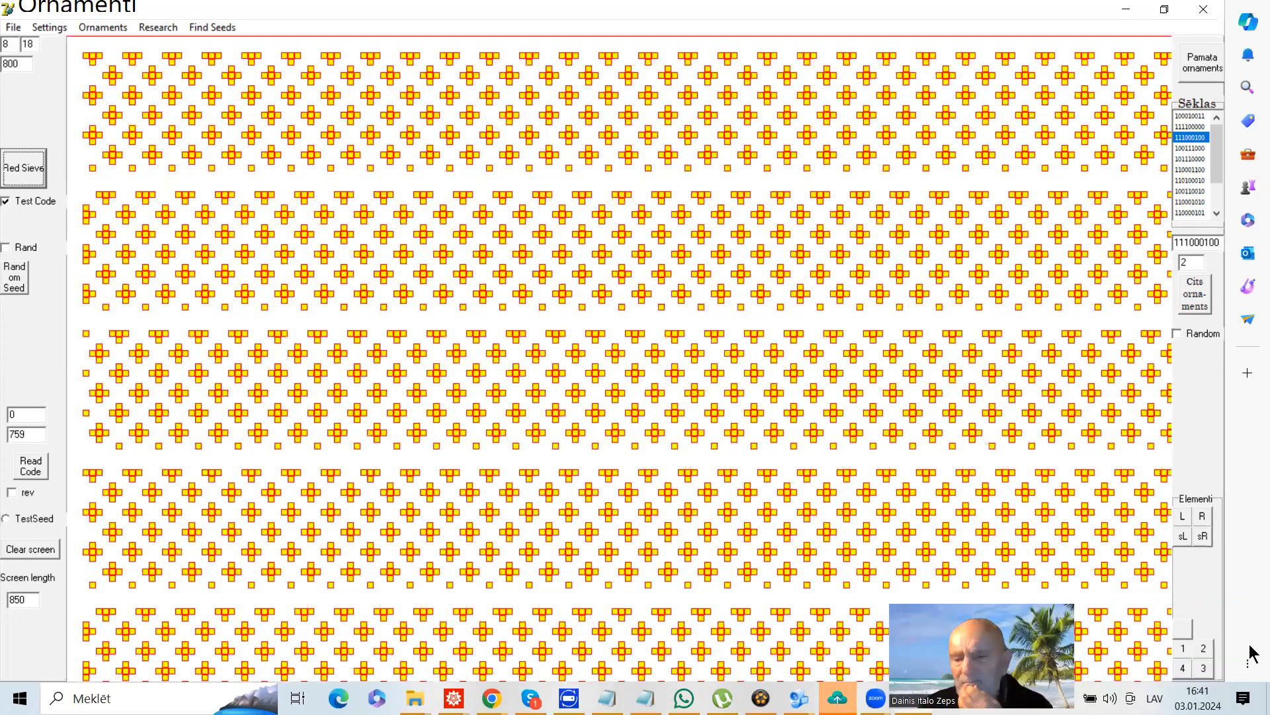
Generate elements 1, 2, 3 and 4 of seed 111000100 in turn on the test-code sieve
left_click(1183, 651)
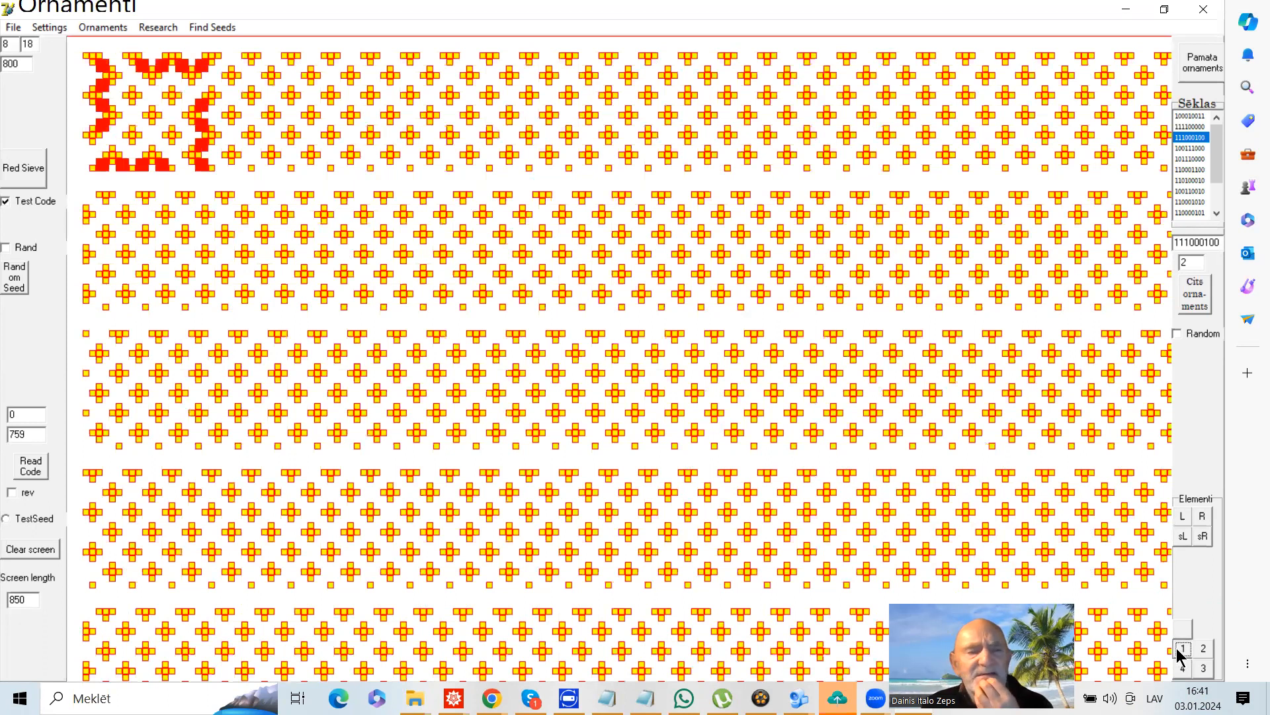
left_click(1177, 650)
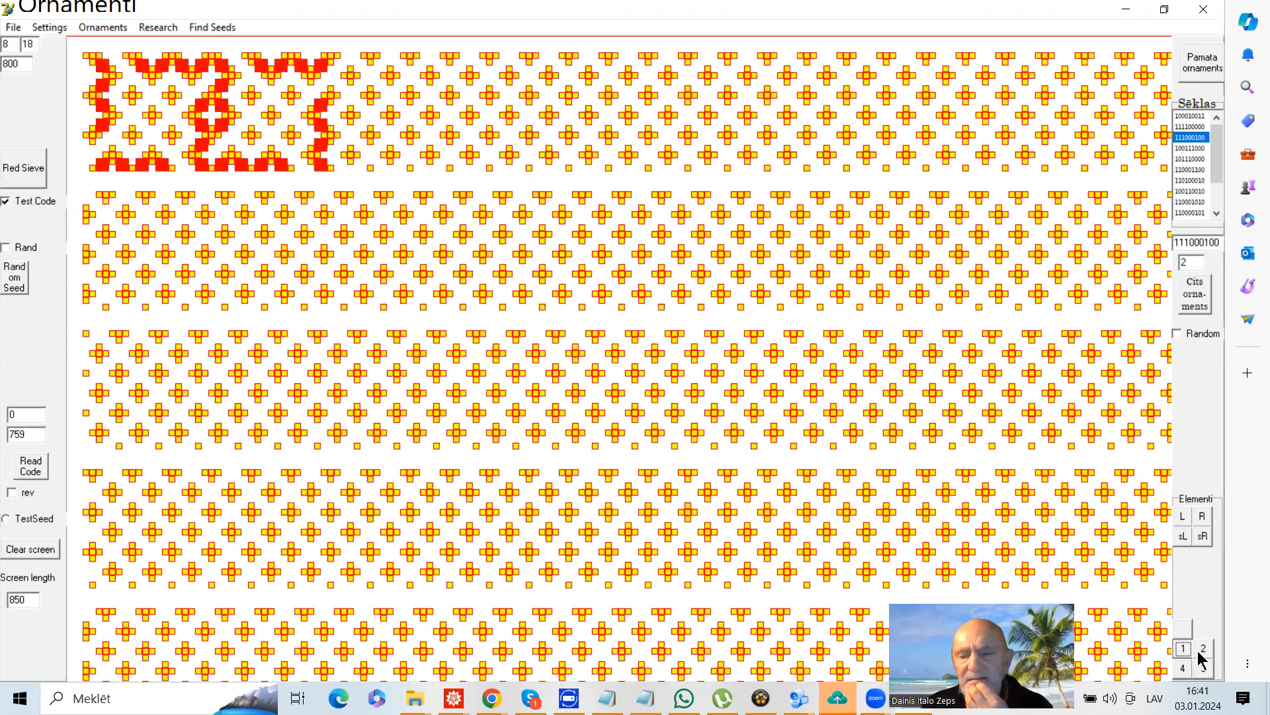
left_click(1203, 651)
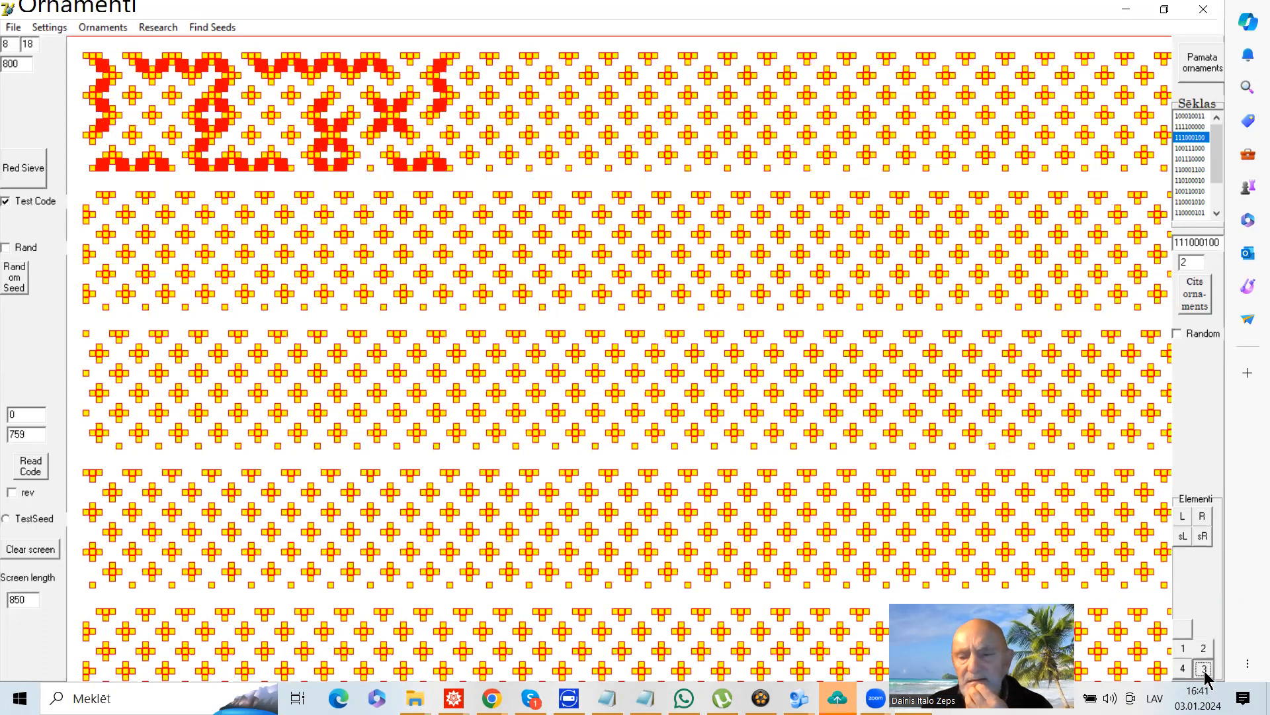
left_click(1204, 670)
left_click(1183, 669)
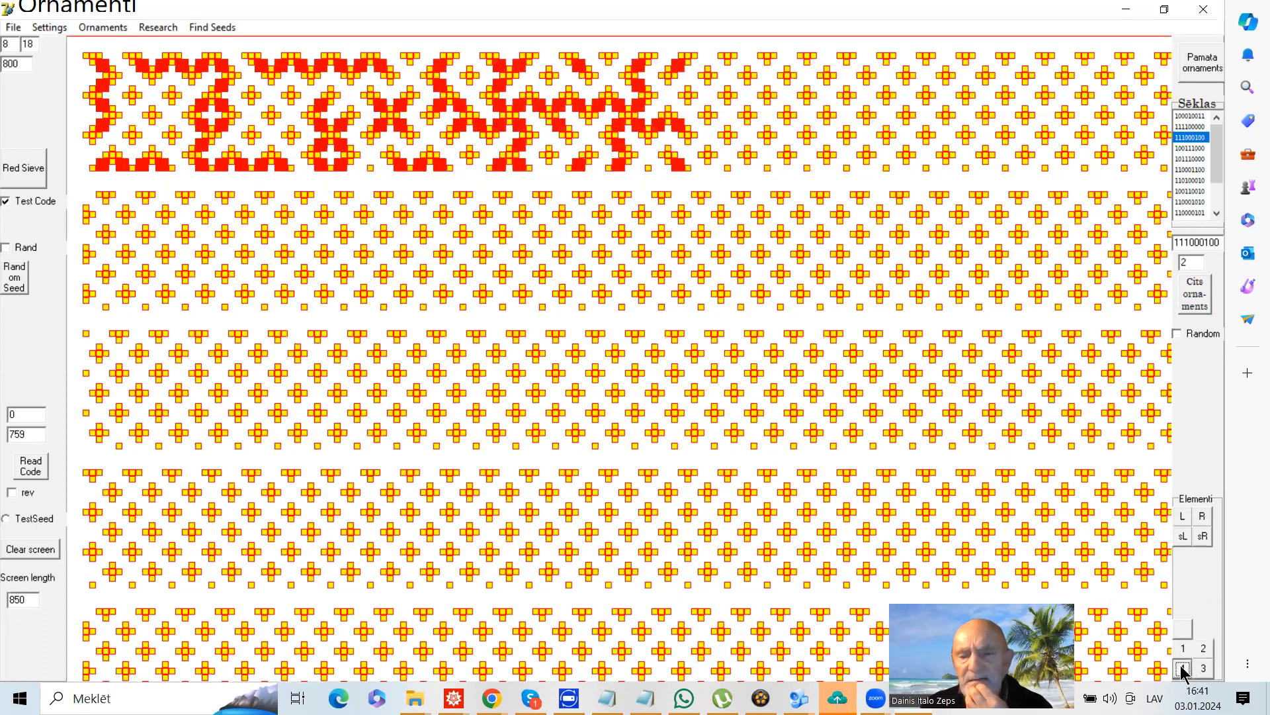
Extend the ornament with a second series of elements 1 to 4 from the same seed
left_click(1181, 633)
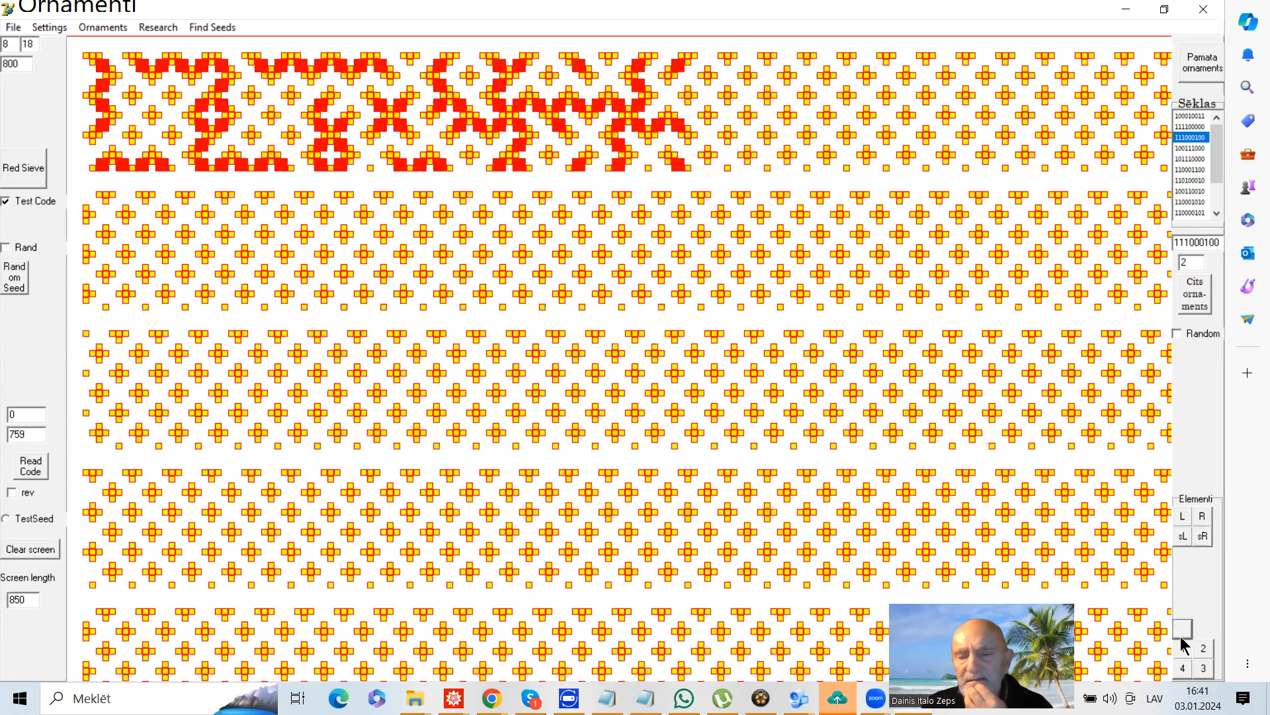
left_click(1182, 652)
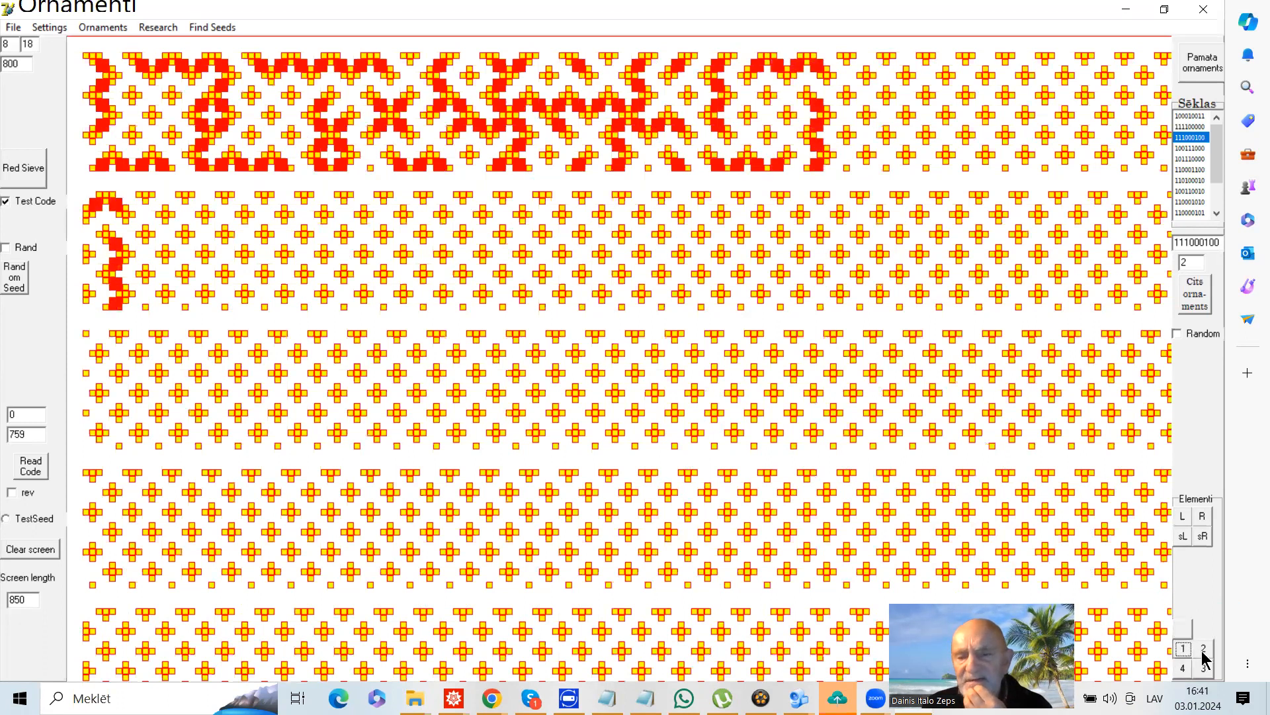
left_click(1203, 654)
left_click(1204, 668)
left_click(1182, 669)
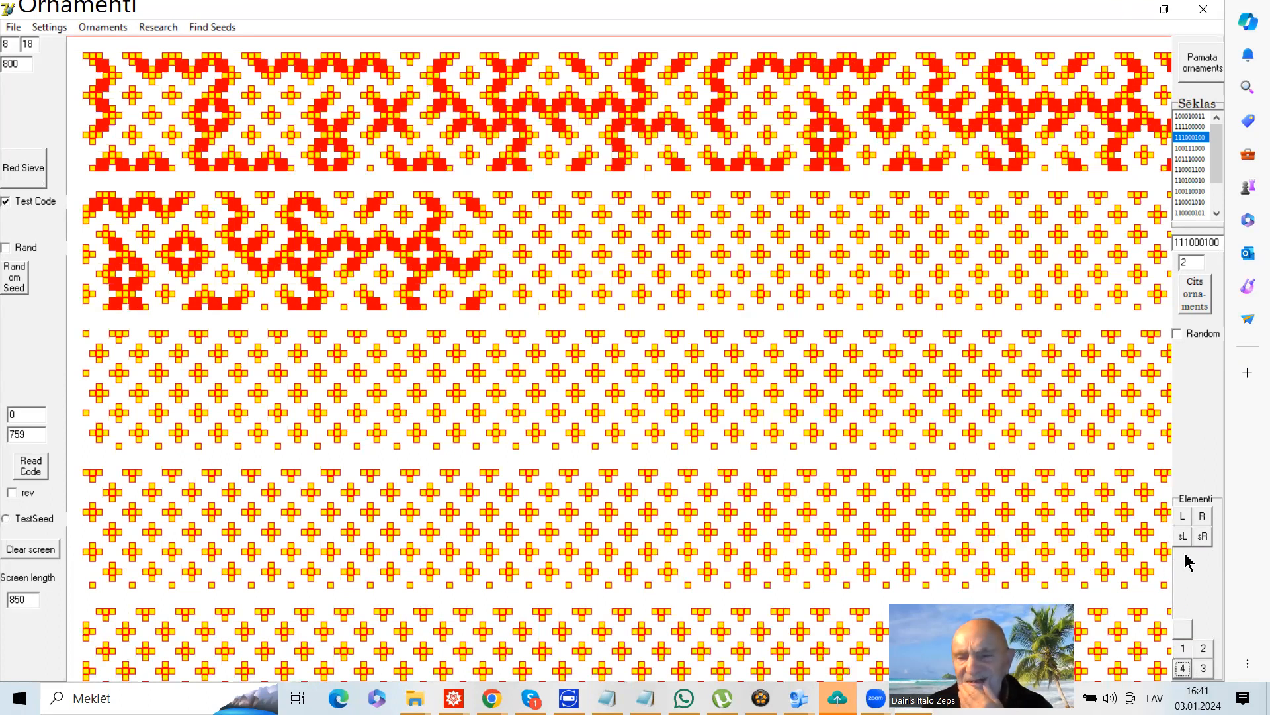
Continue the ornament with the L, R and sL elements of seed 111000100
left_click(1181, 514)
left_click(1203, 517)
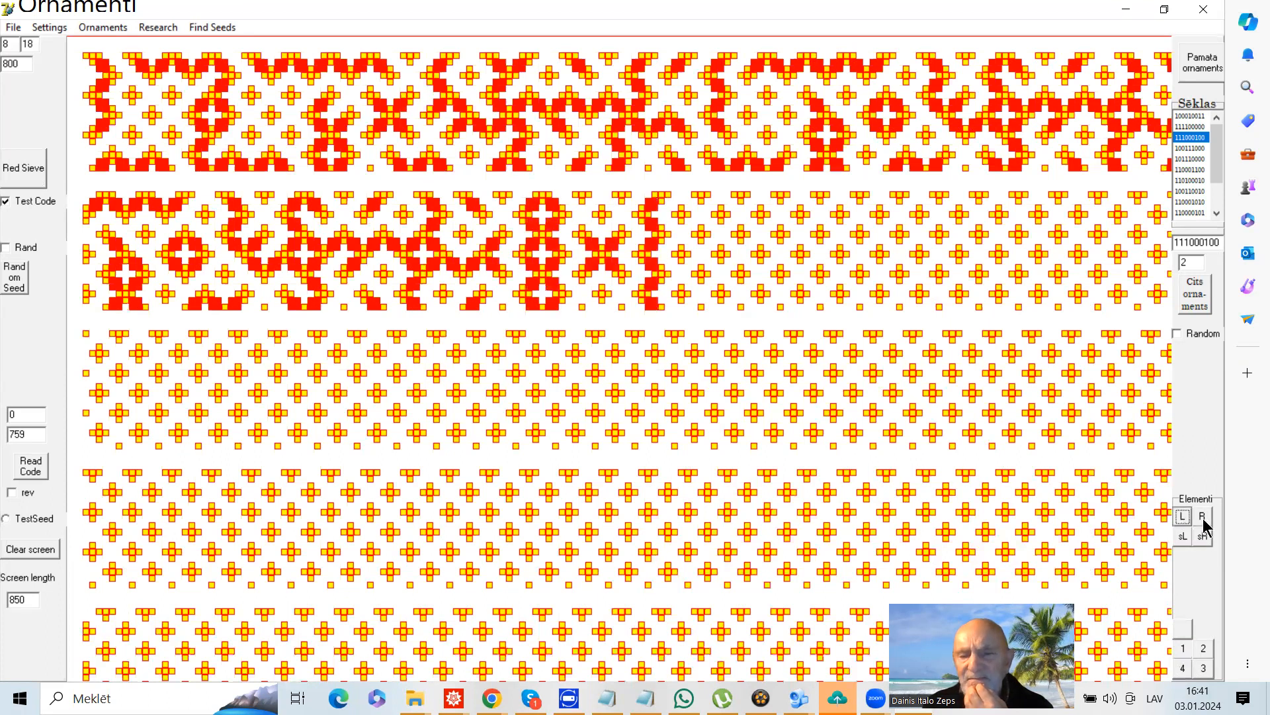
left_click(1181, 538)
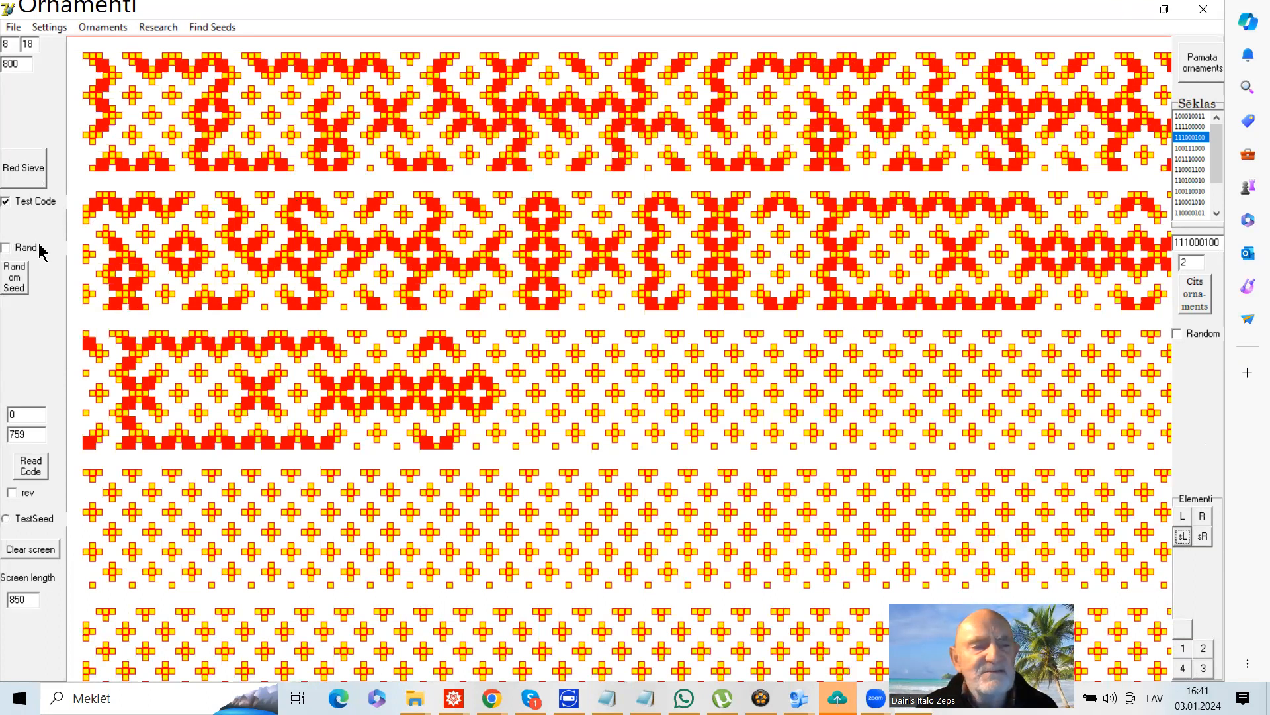
Turn off Test Code, redraw the sieve and generate the numbered elements plus sR and R from seed 111000100
left_click(6, 202)
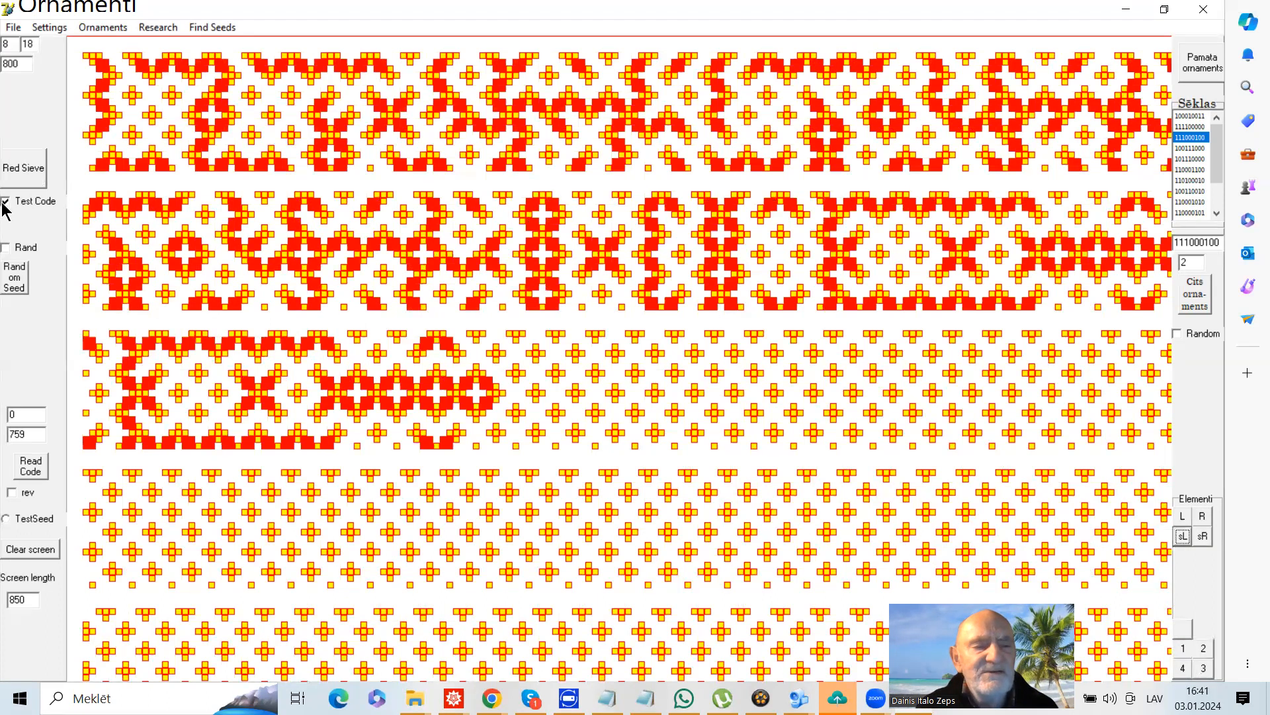
left_click(29, 178)
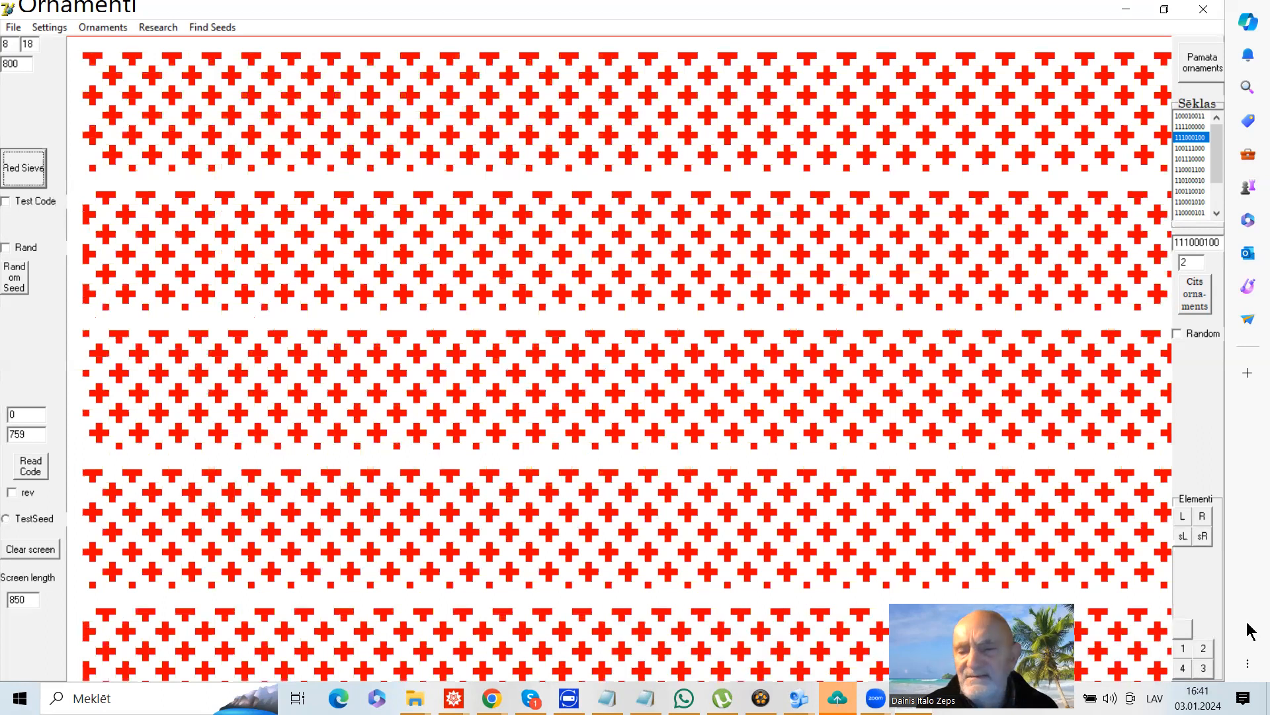
left_click(1183, 647)
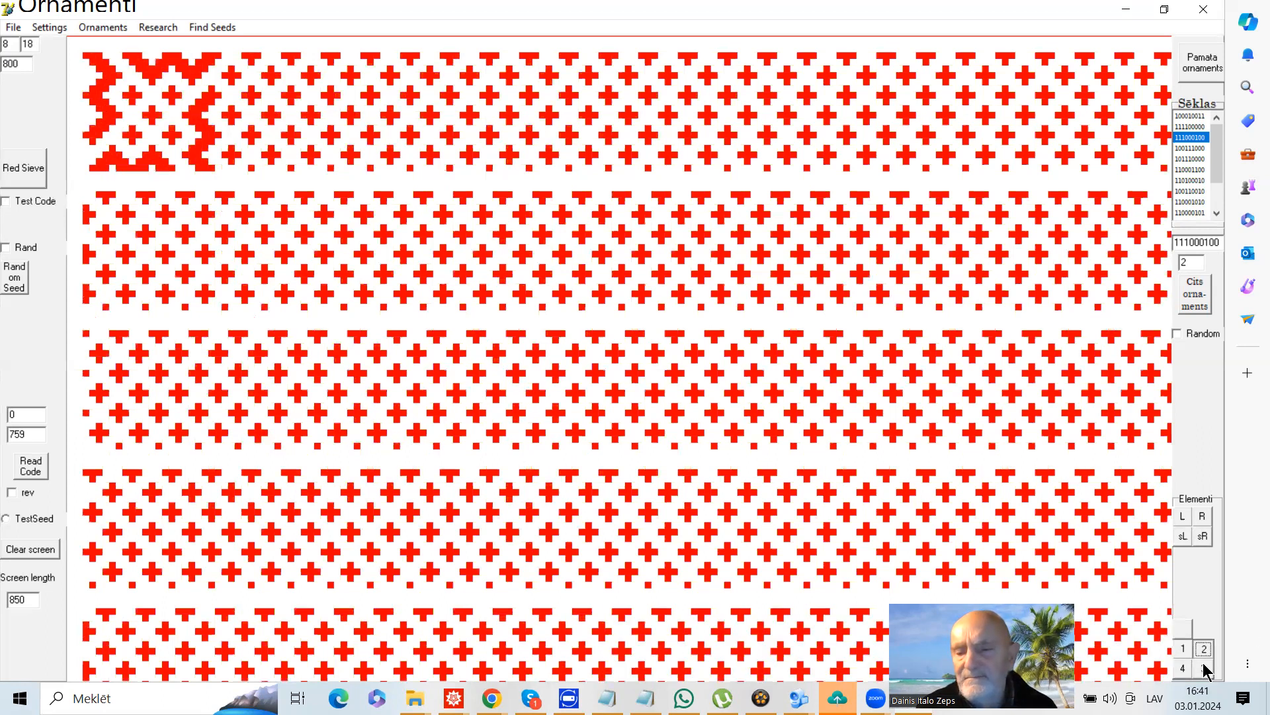
left_click(1181, 669)
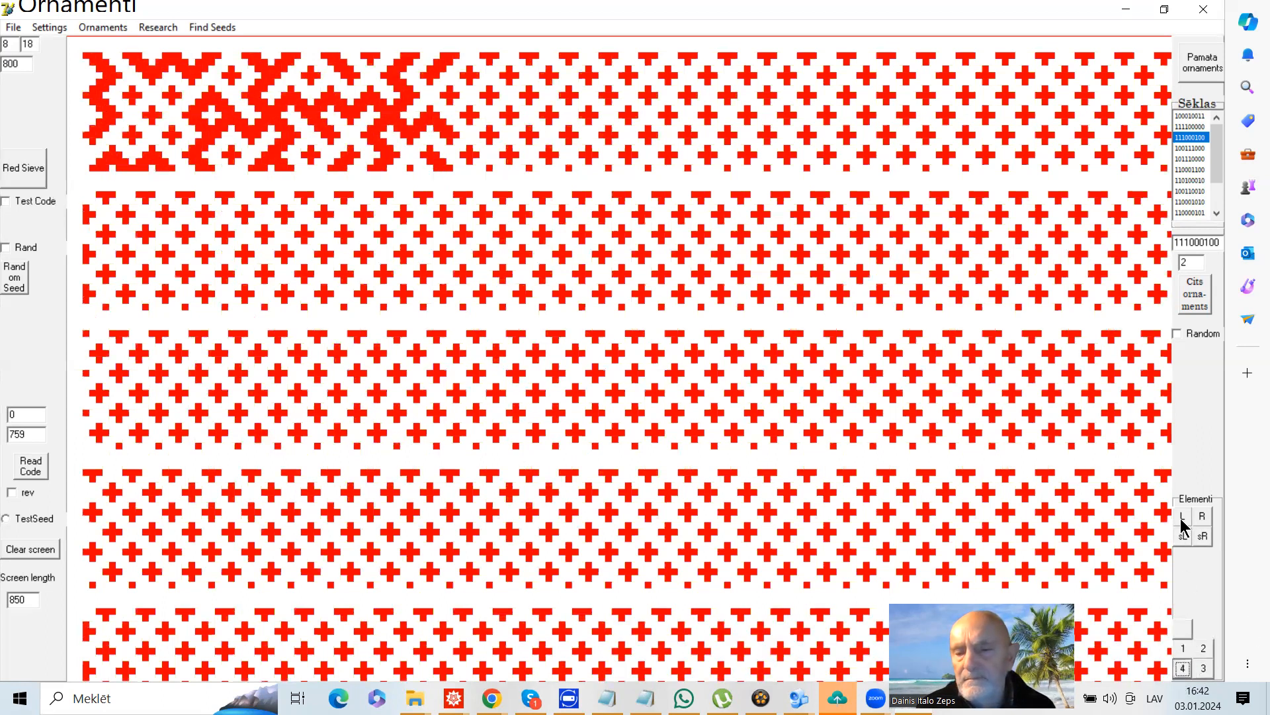
left_click(1203, 535)
left_click(1204, 516)
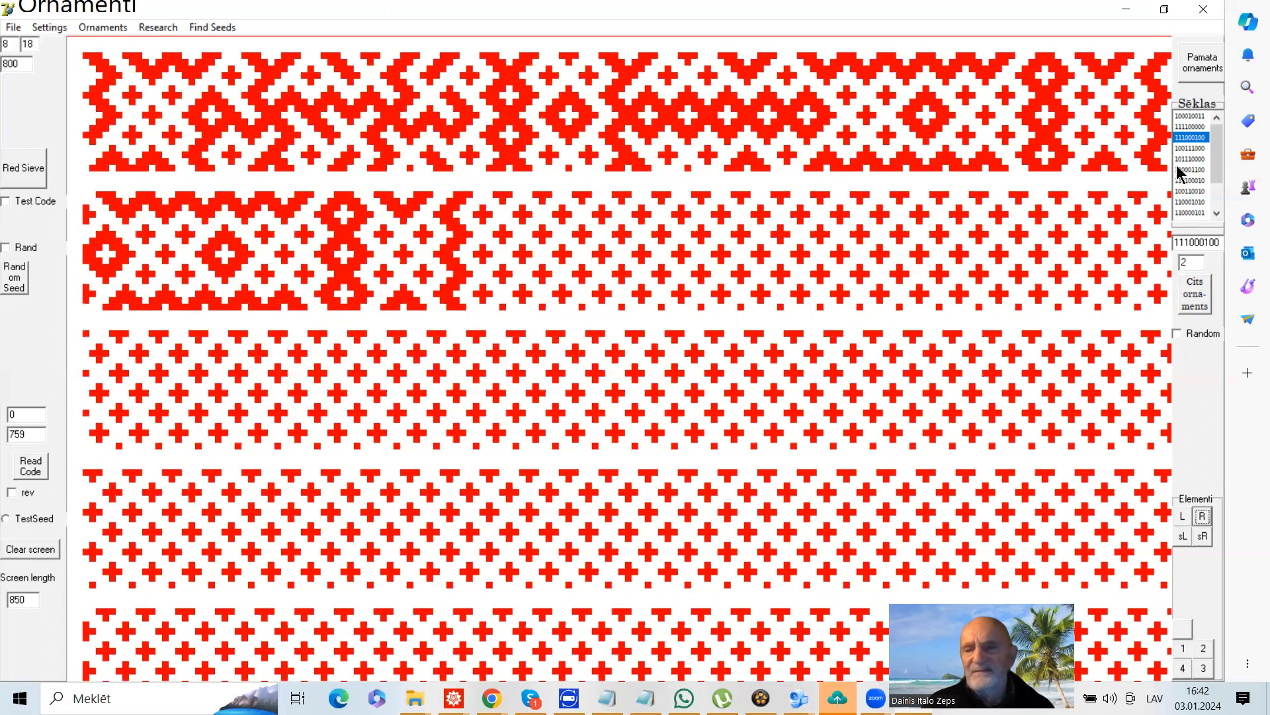
Choose seed 100010011, redraw the sieve and generate its numbered elements followed by the R and L elements
left_click(1189, 117)
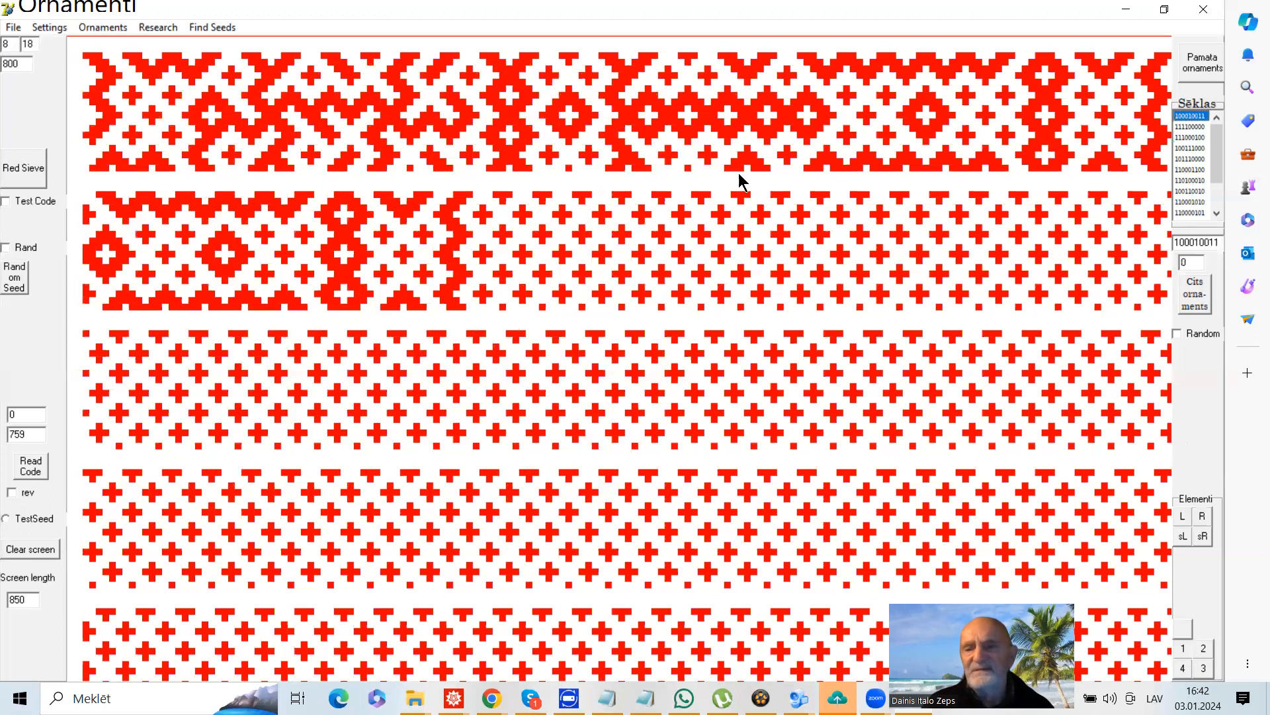
left_click(27, 176)
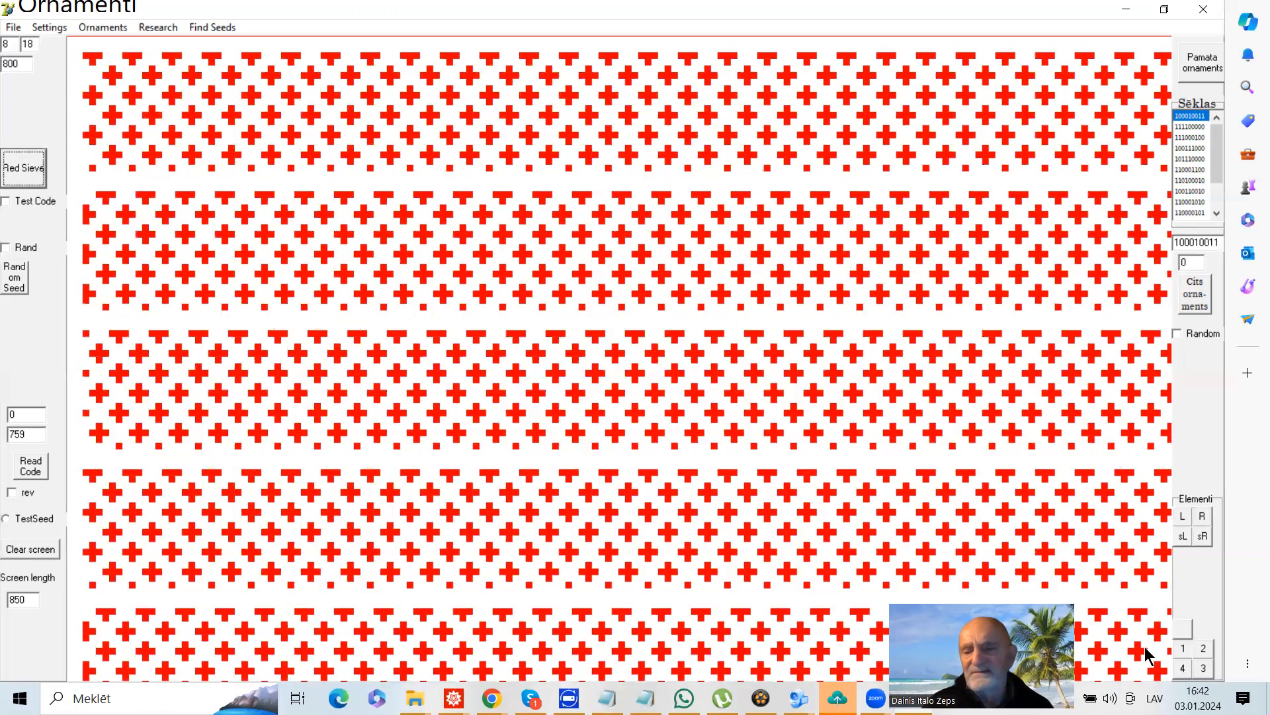
left_click(1203, 668)
left_click(1182, 668)
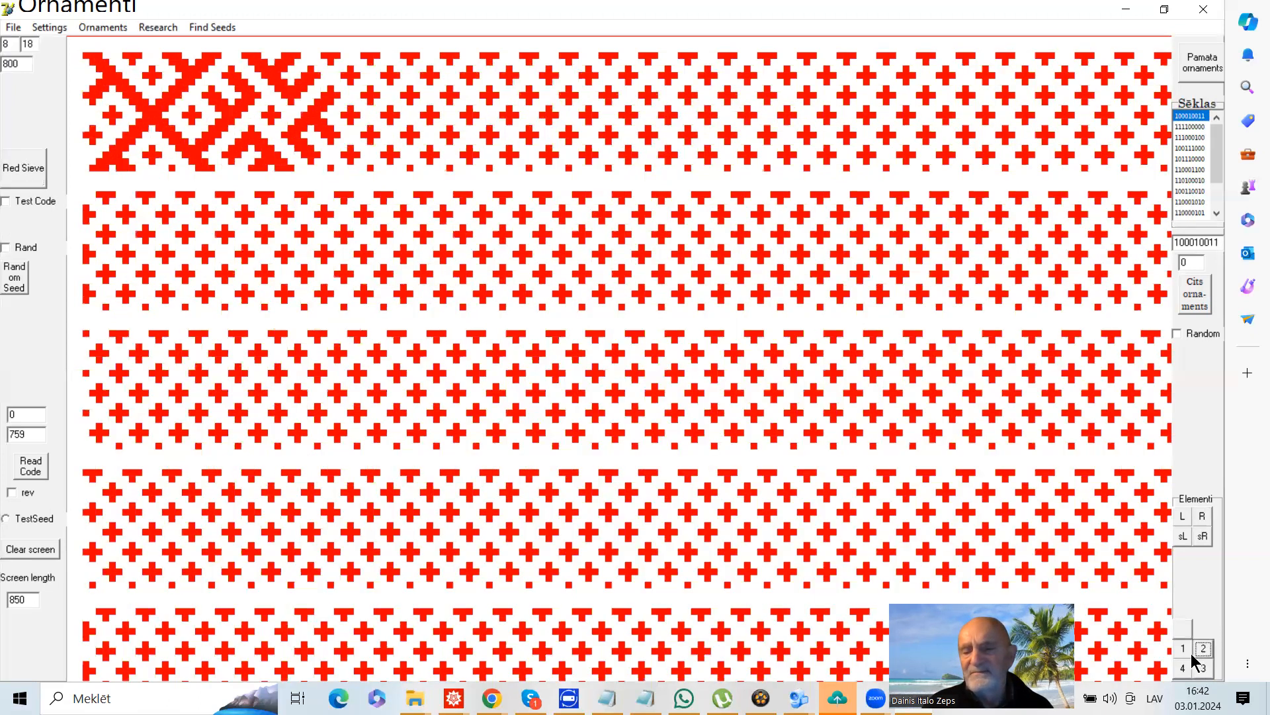
left_click(1202, 519)
left_click(1182, 517)
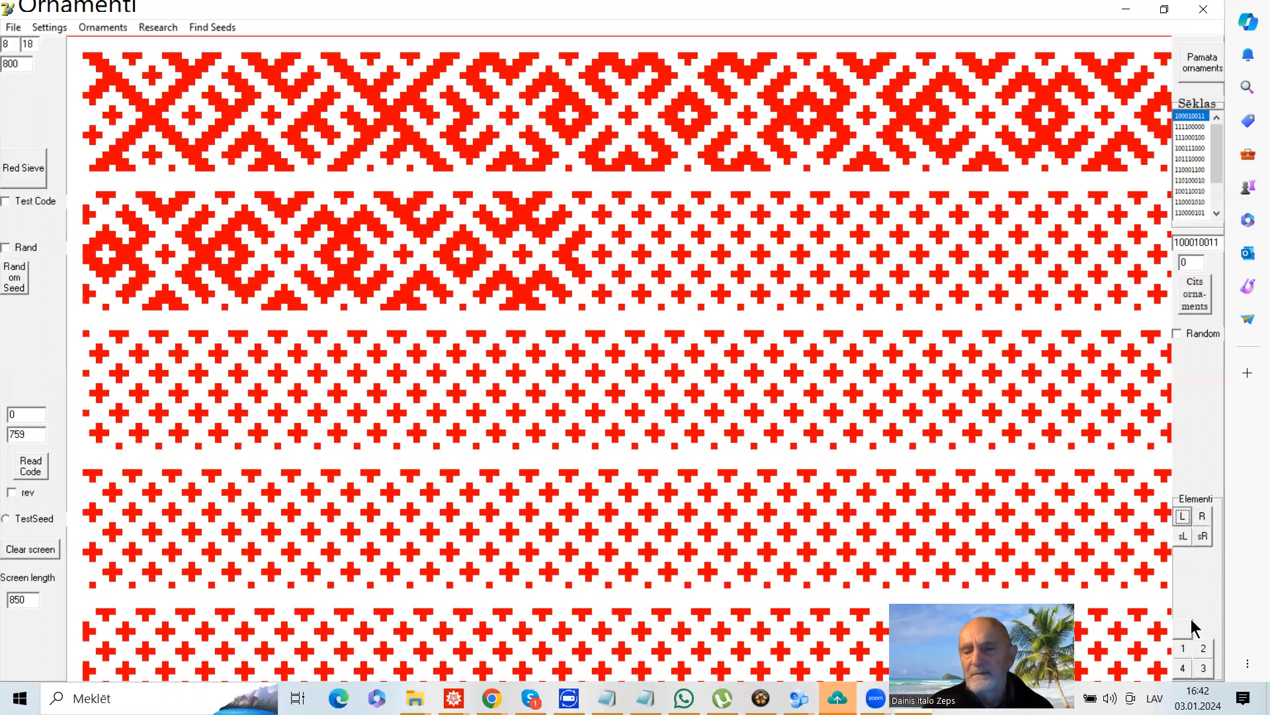
Extend the ornament of seed 100010011 with more numbered elements and its sR, L and R elements
left_click(1190, 629)
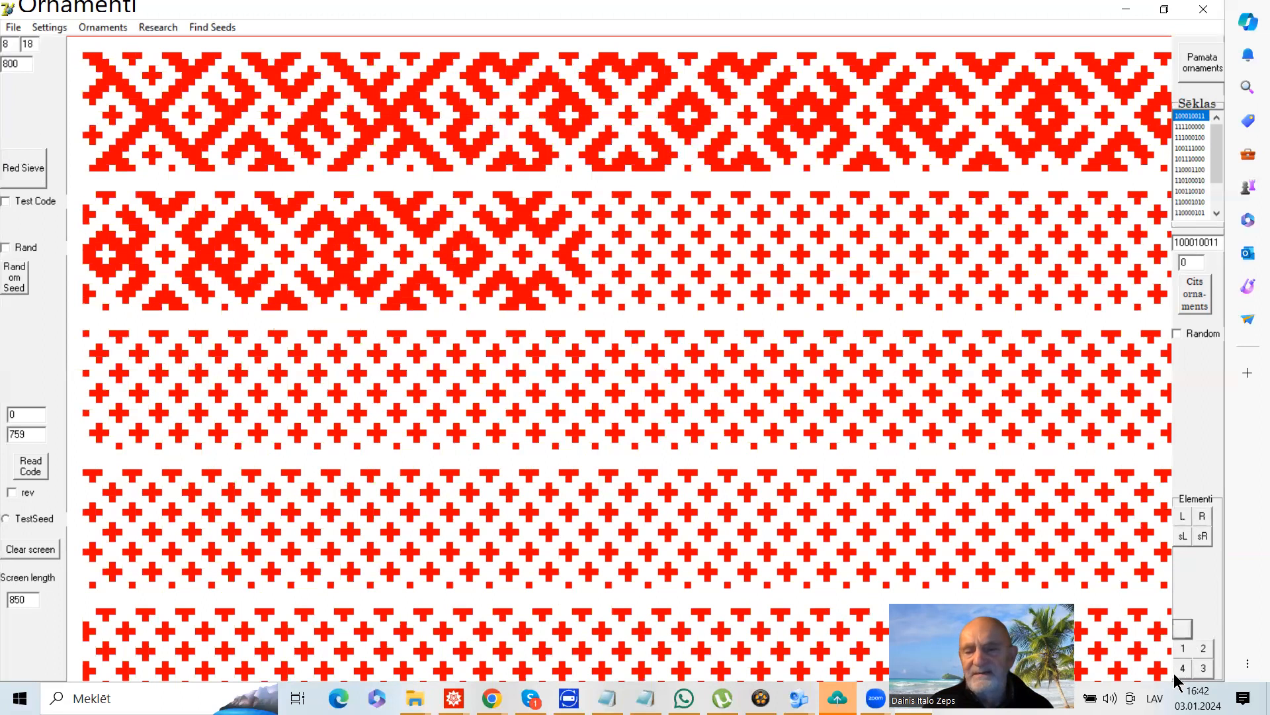
left_click(1183, 648)
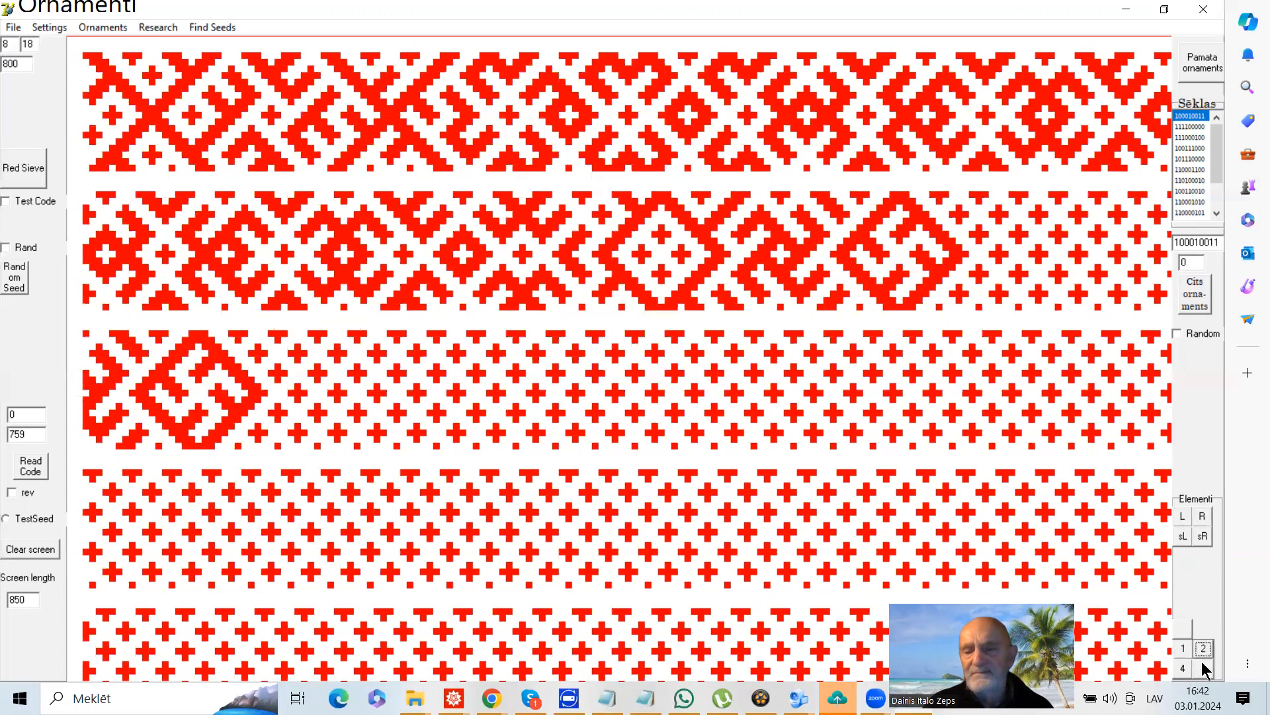
left_click(1204, 537)
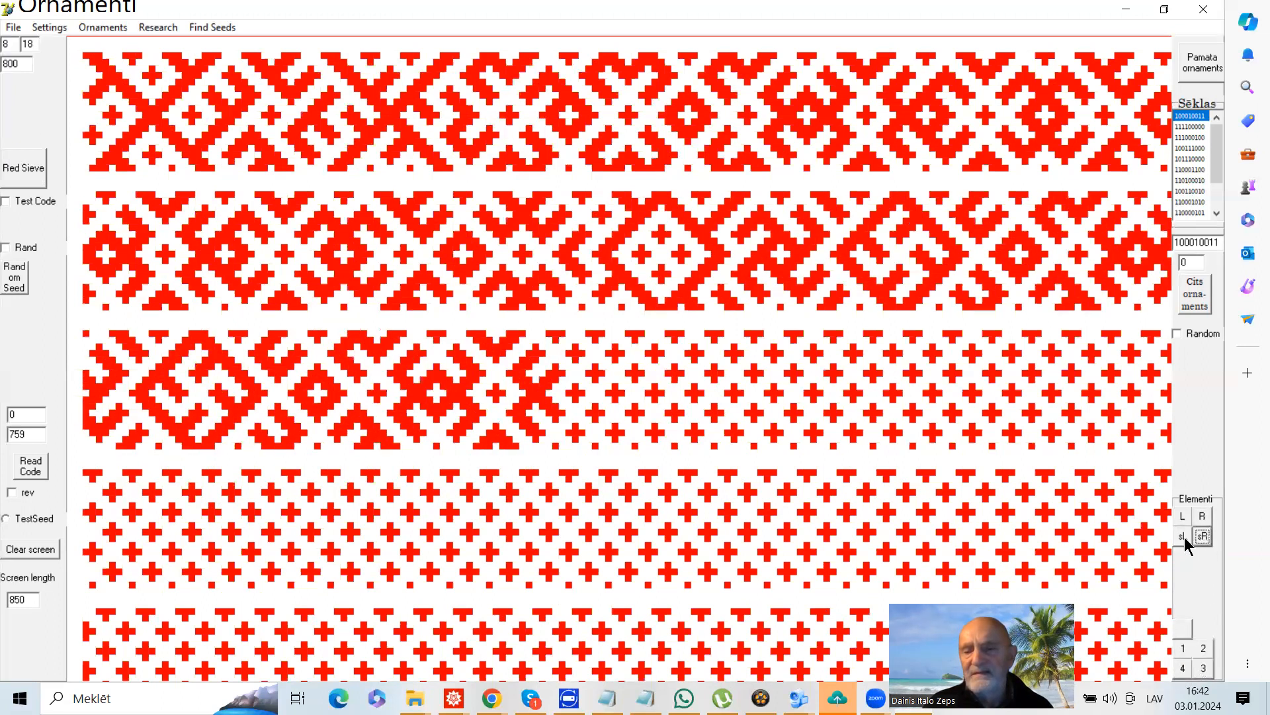
left_click(1185, 519)
left_click(1202, 516)
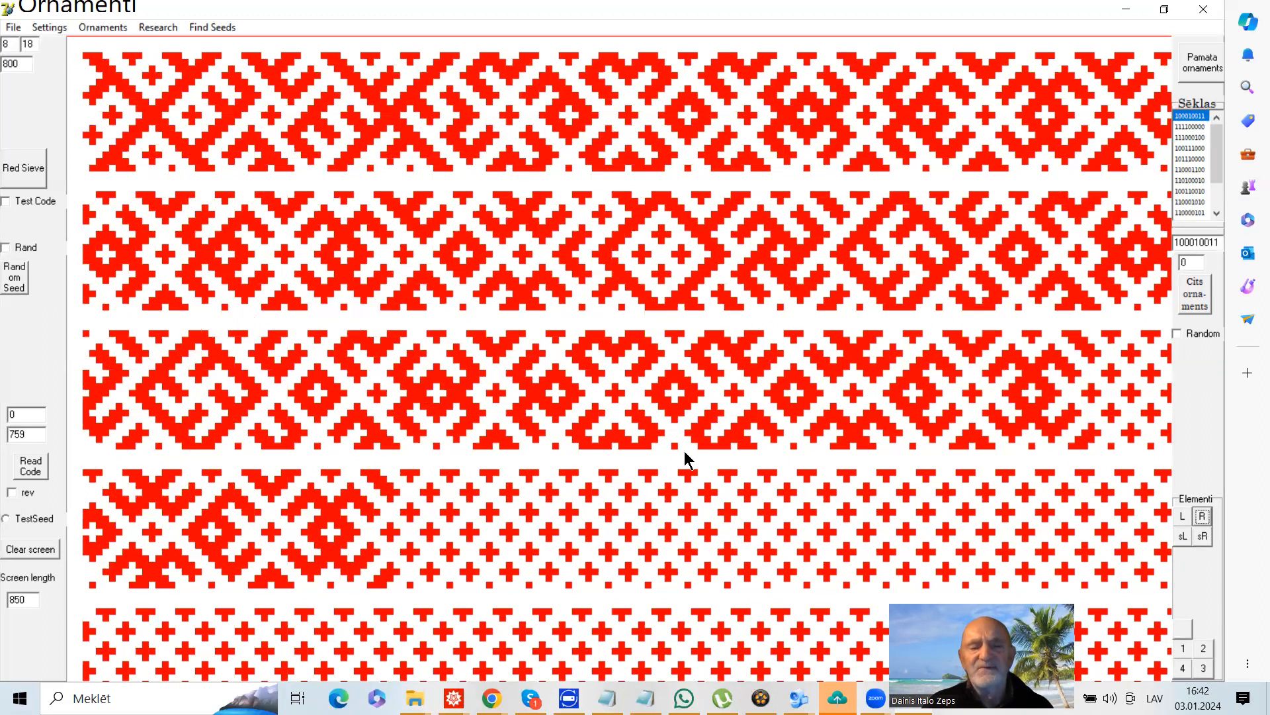
Redraw the sieve, choose seed 100111000 and generate its elements 1, 2, 3 and 4
left_click(32, 178)
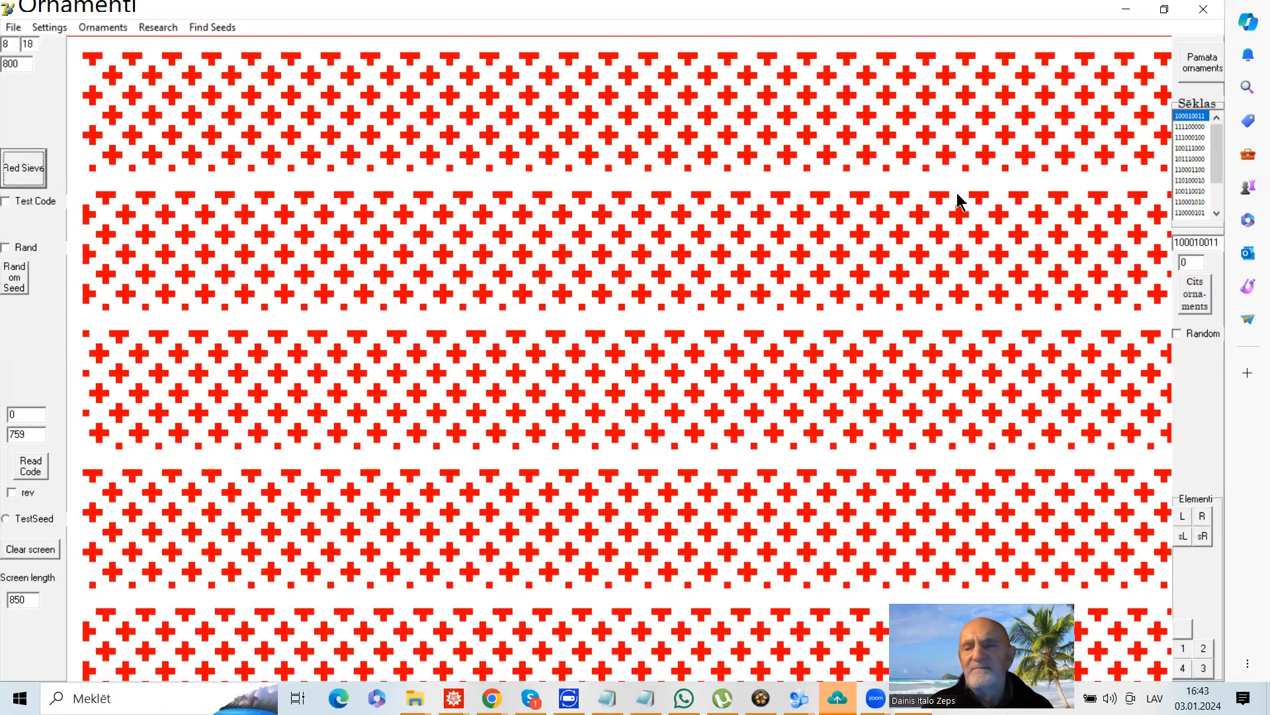
left_click(1184, 149)
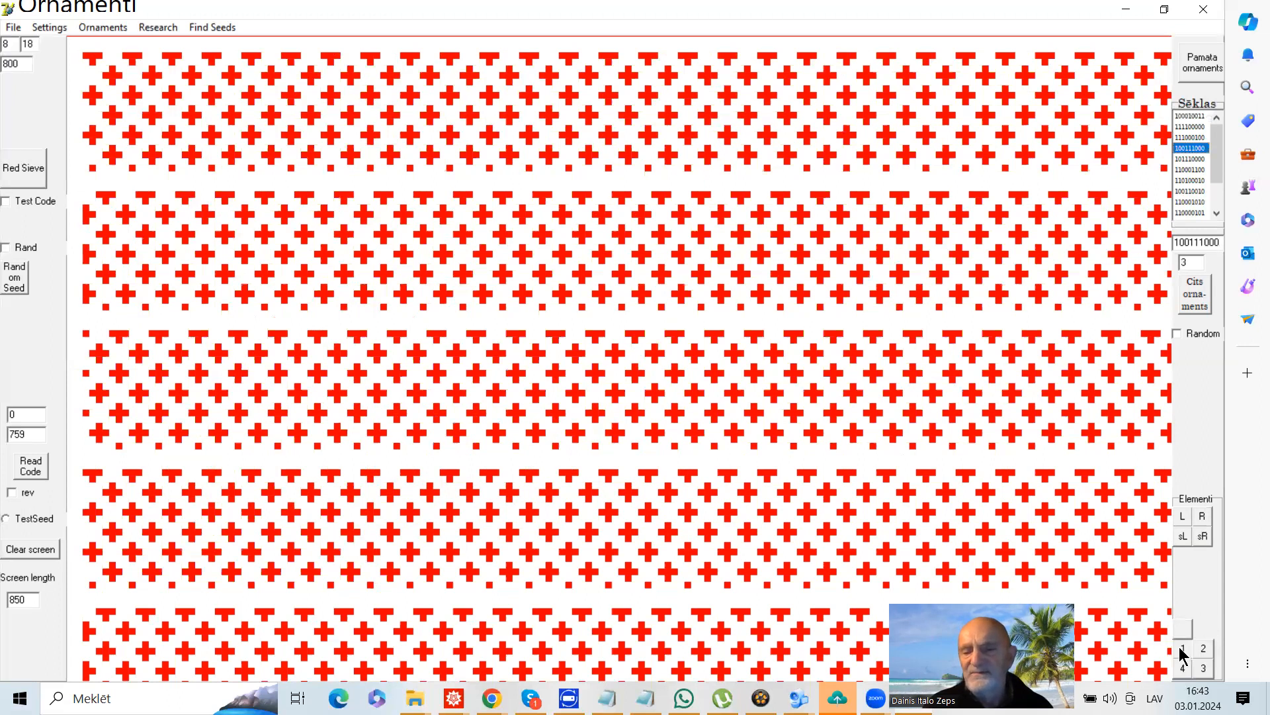
left_click(1180, 650)
left_click(1200, 650)
left_click(1200, 667)
left_click(1184, 666)
Continue the ornament with the sL, sR, R and L elements of seed 100111000
left_click(1183, 533)
left_click(1202, 533)
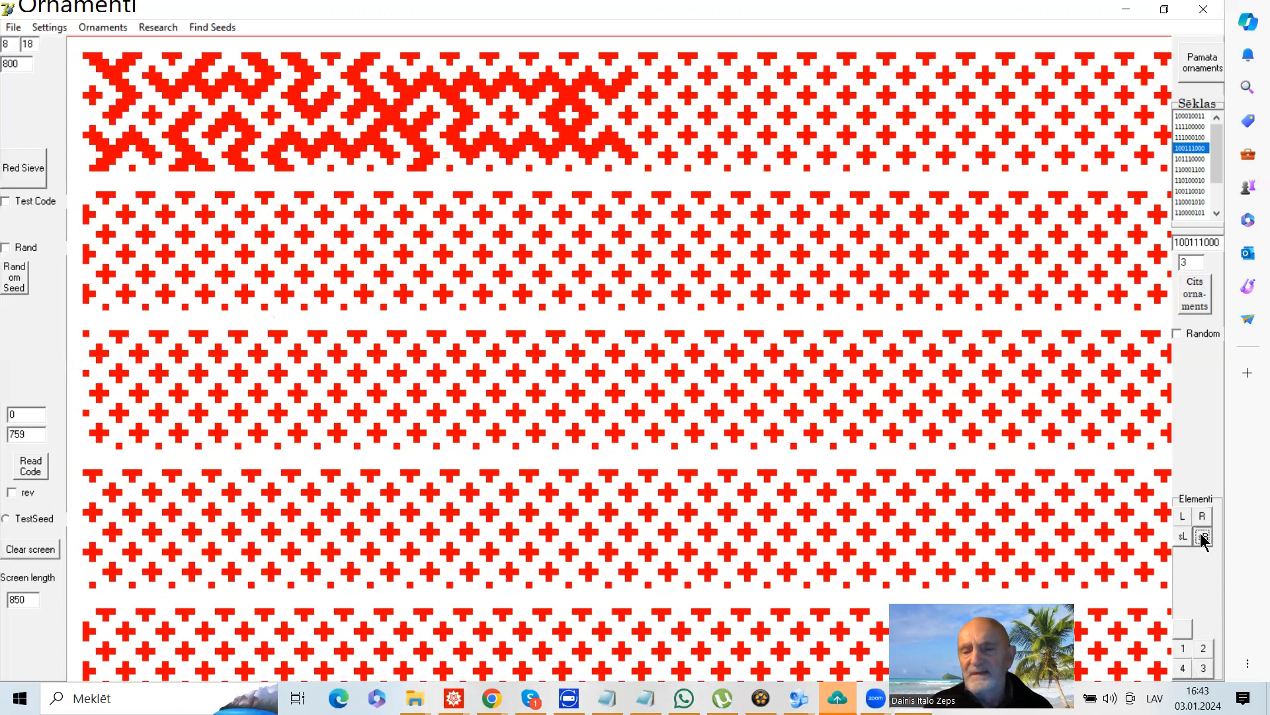
left_click(1202, 515)
left_click(1177, 516)
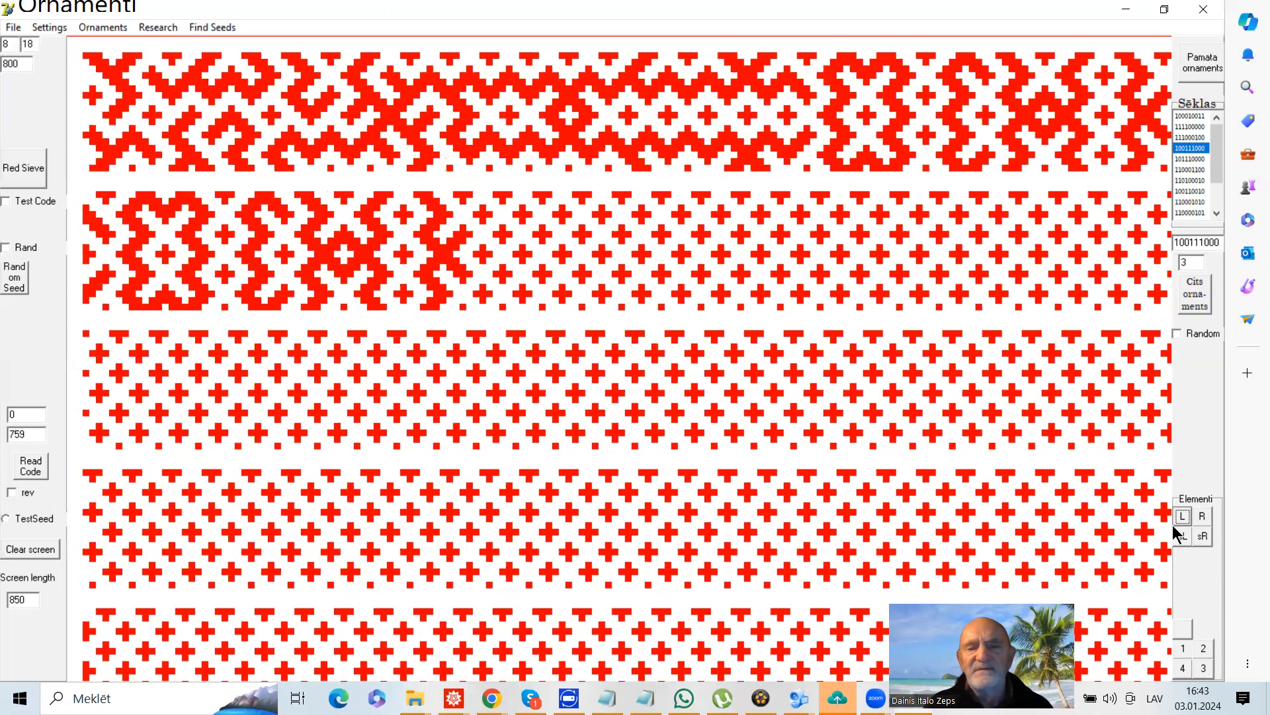
Add another series of elements 1 to 4 from seed 100111000 to the ornament
left_click(1183, 648)
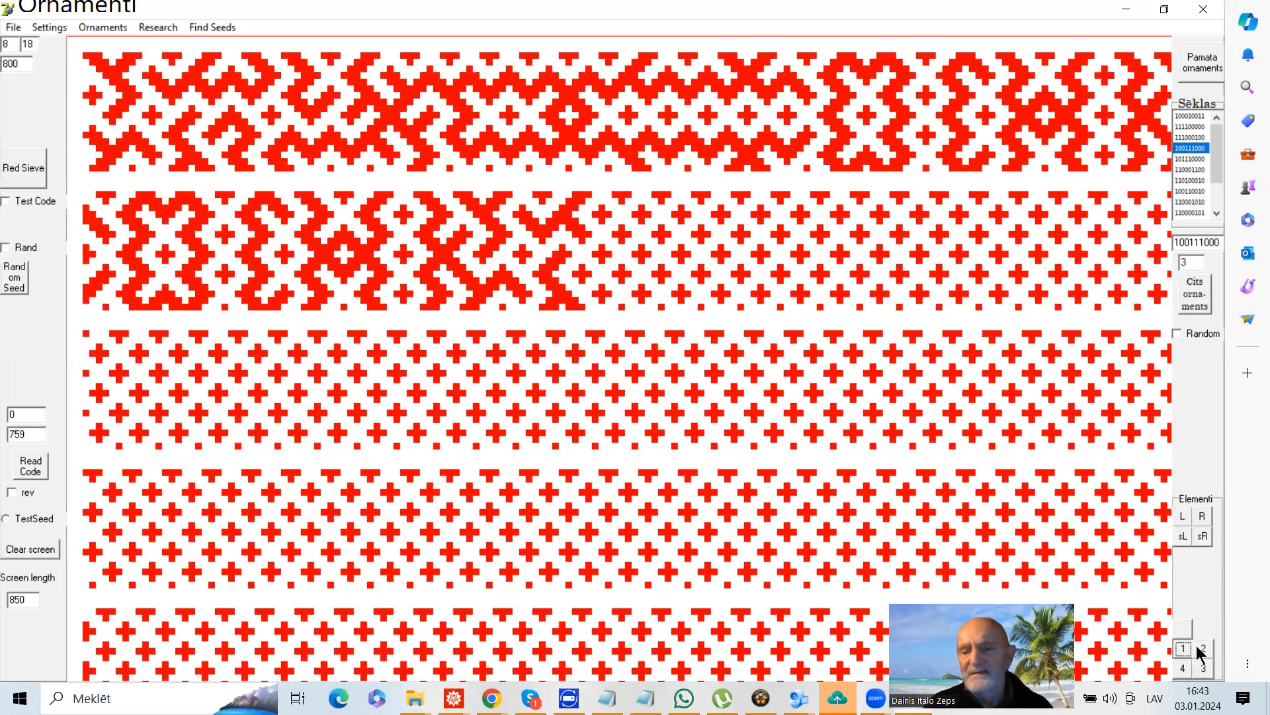
left_click(1201, 650)
left_click(1203, 668)
left_click(1182, 667)
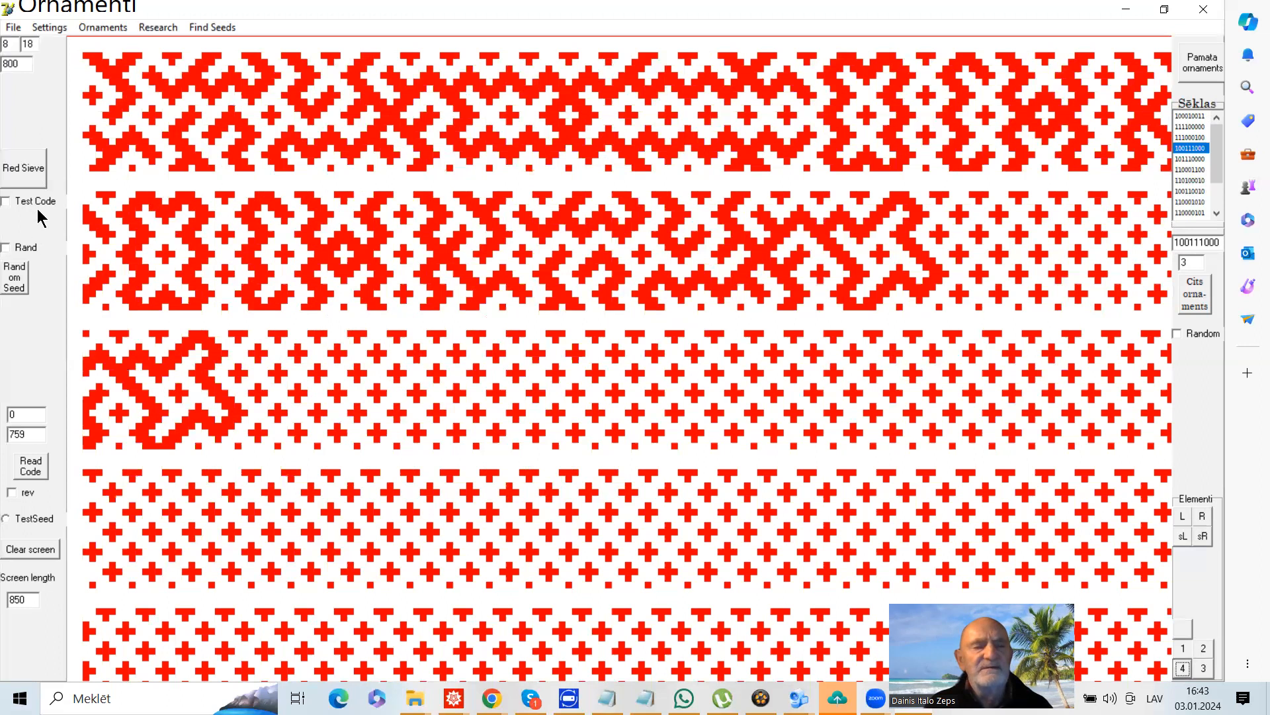
Redraw the sieve, choose seed 111000100 and generate its numbered elements followed by the R, L and sL elements
left_click(24, 176)
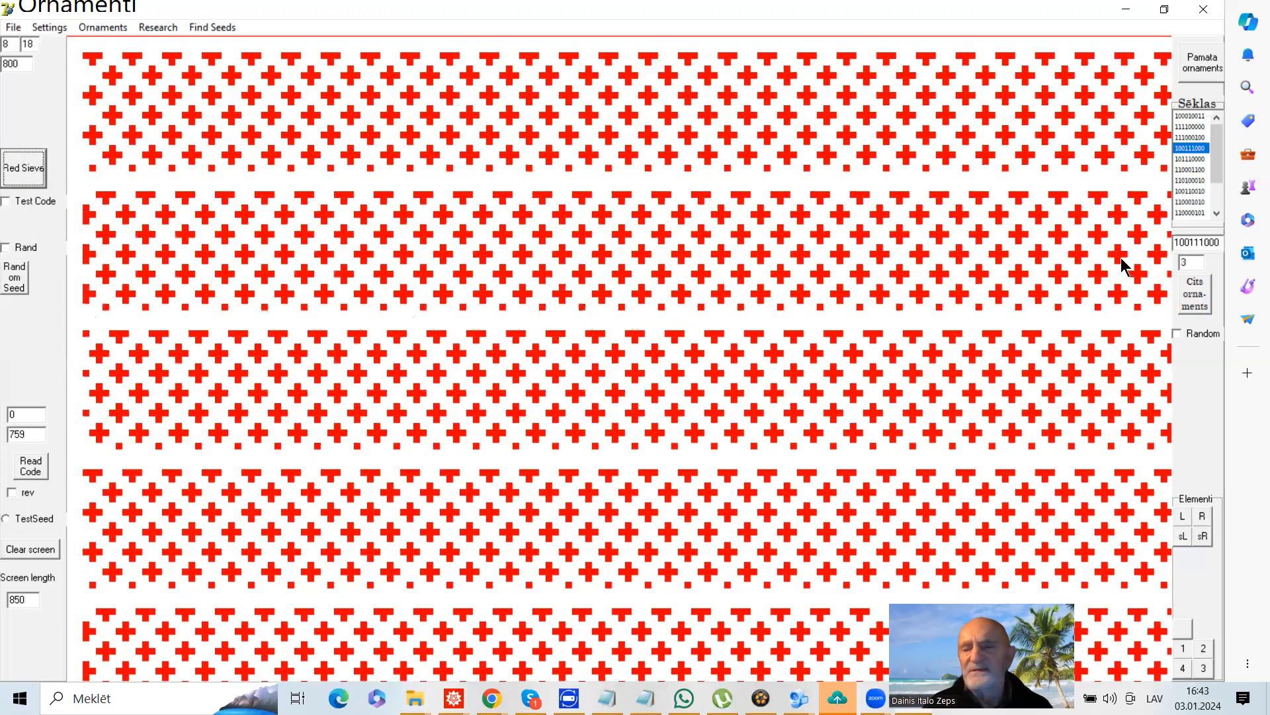
left_click(1190, 137)
left_click(1182, 650)
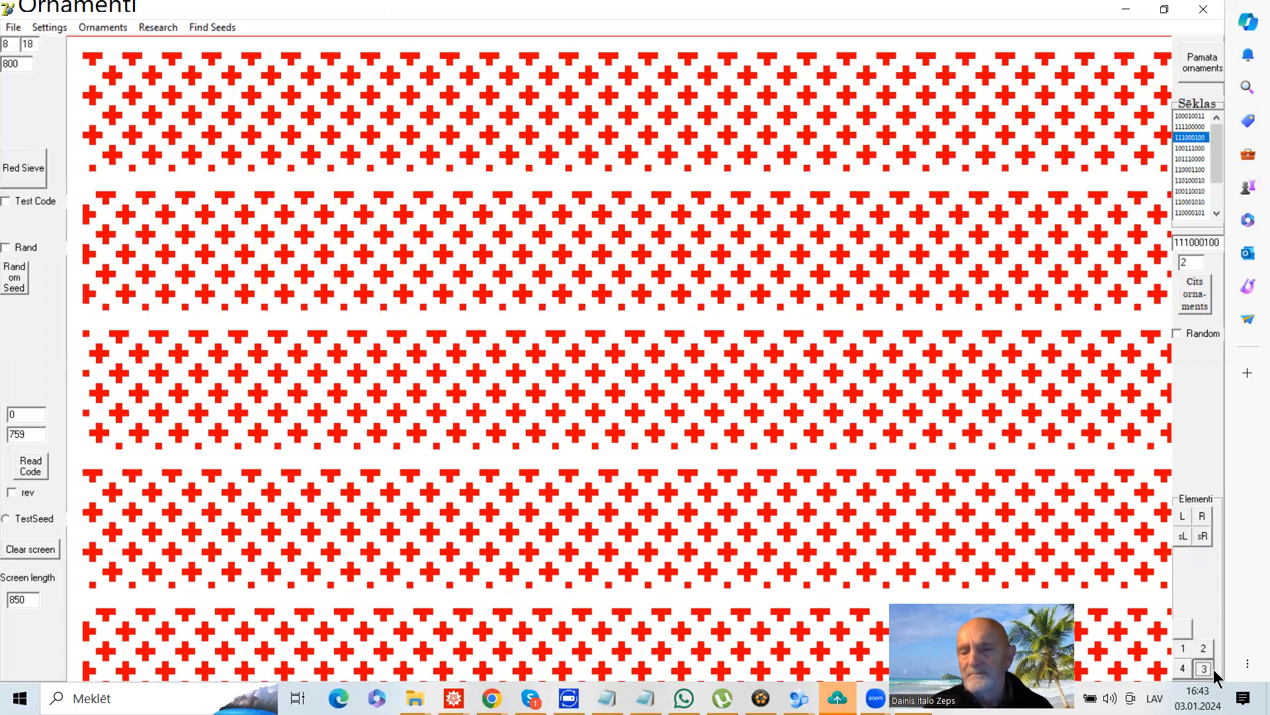
left_click(1203, 649)
left_click(1181, 649)
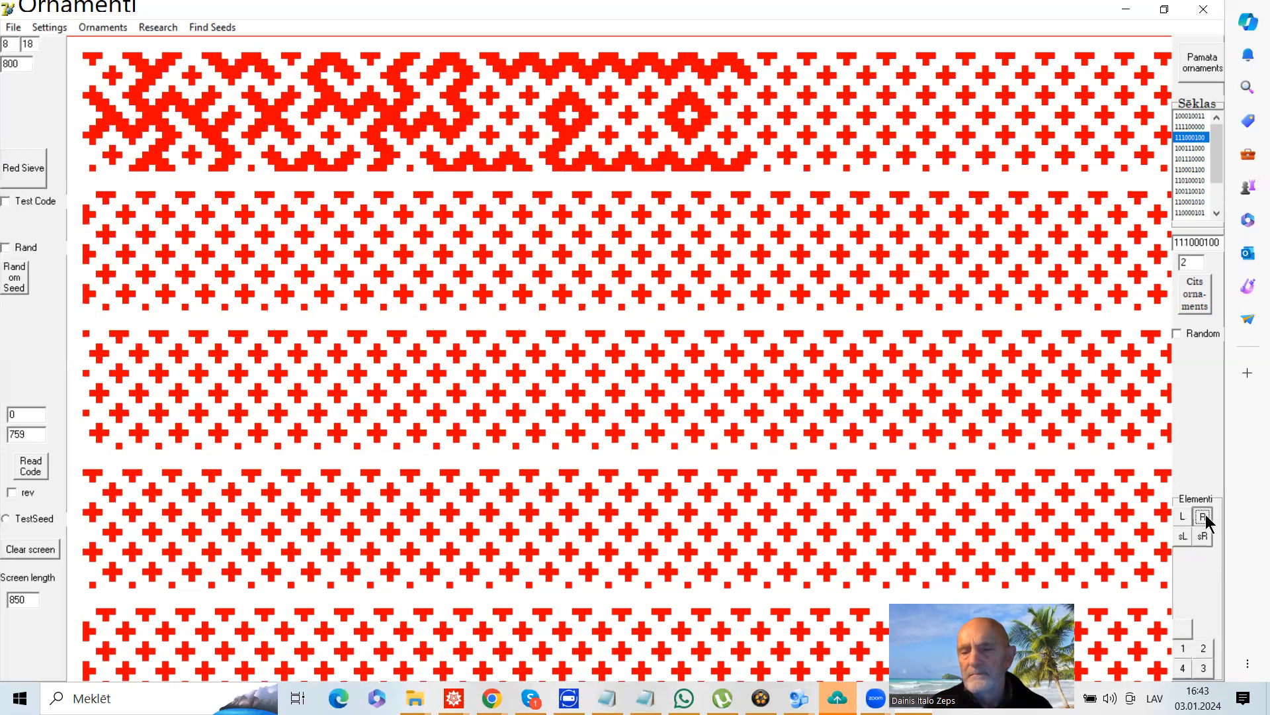
left_click(1183, 515)
left_click(1180, 538)
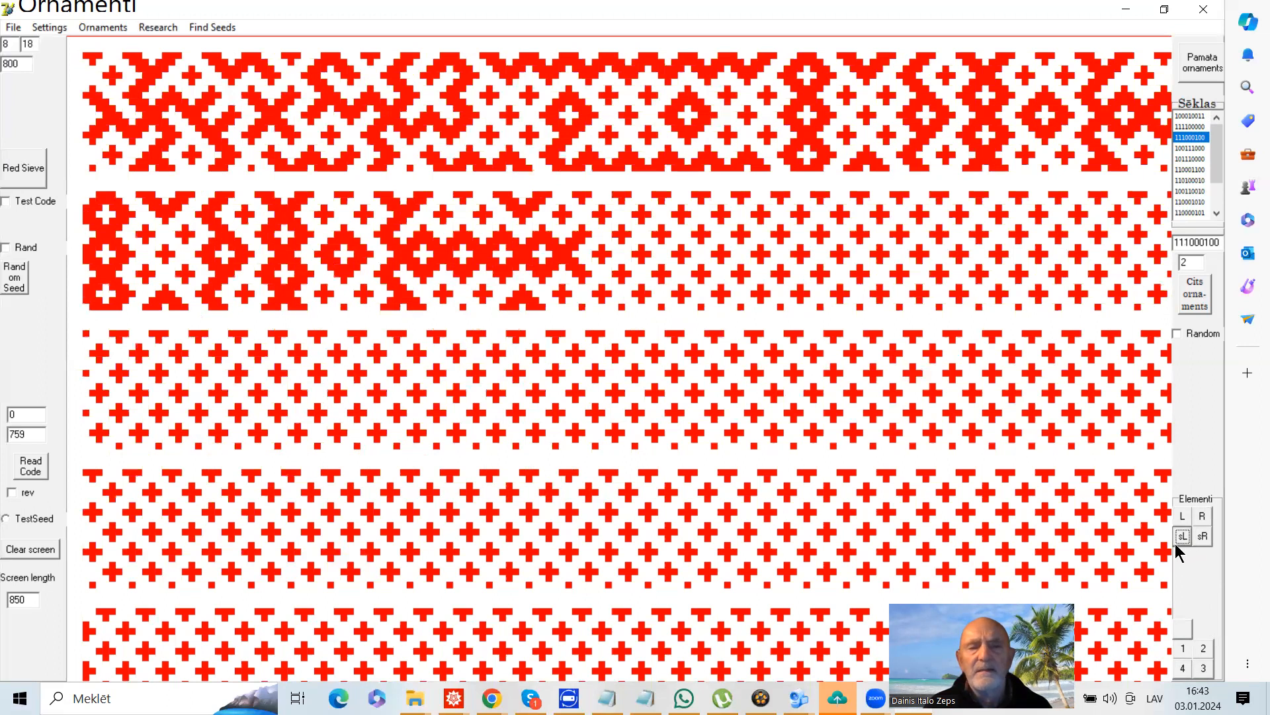
Extend the ornament of seed 111000100 with its elements 1, 2, 3 and 4
left_click(1181, 651)
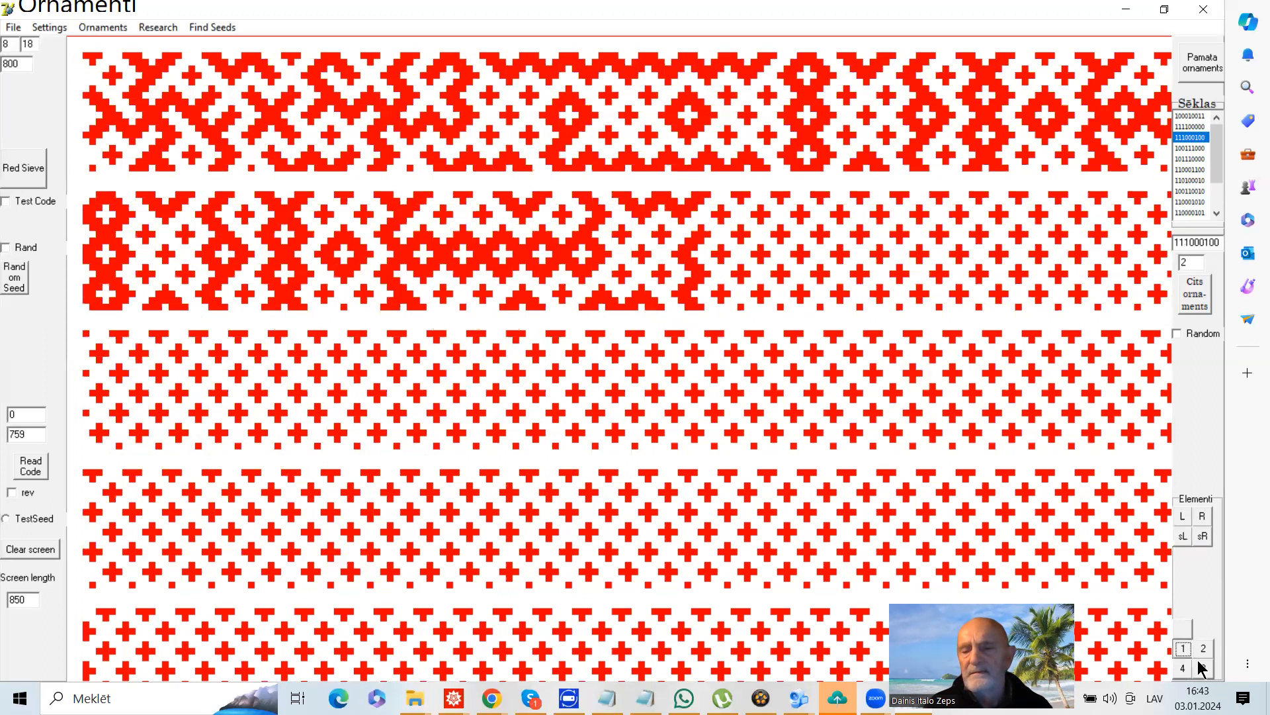
left_click(1202, 647)
left_click(1202, 668)
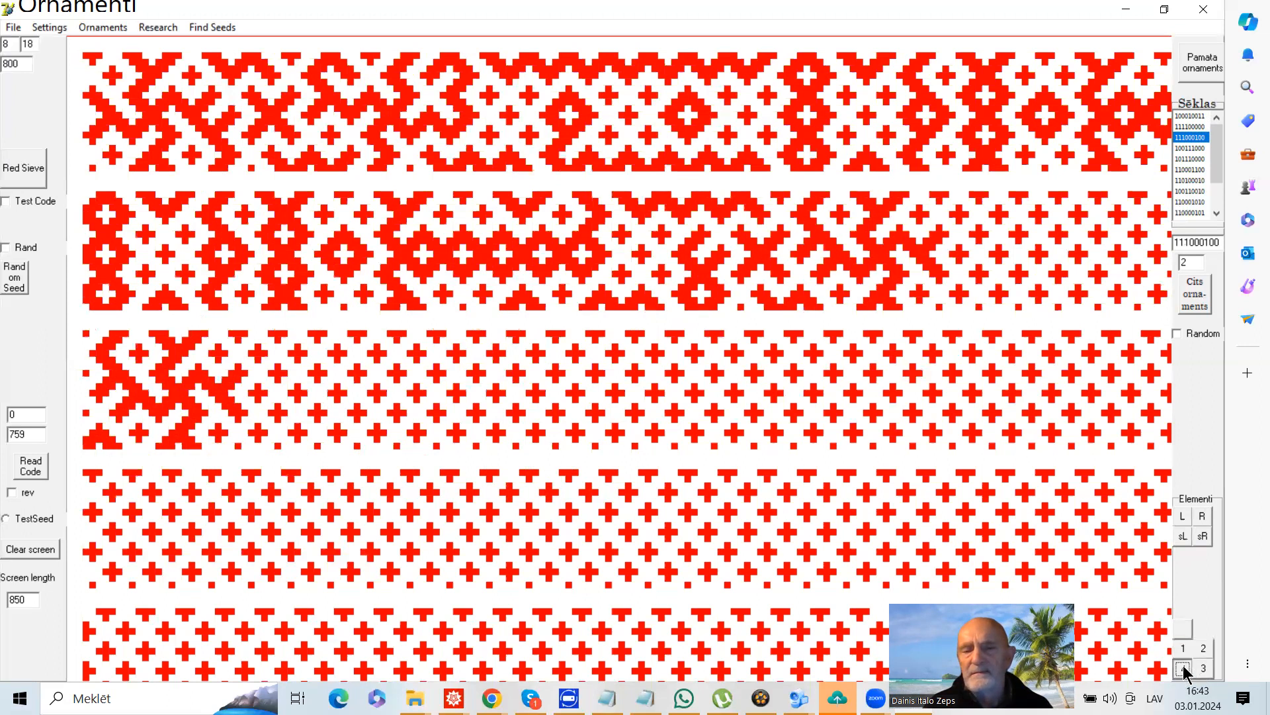
left_click(1183, 668)
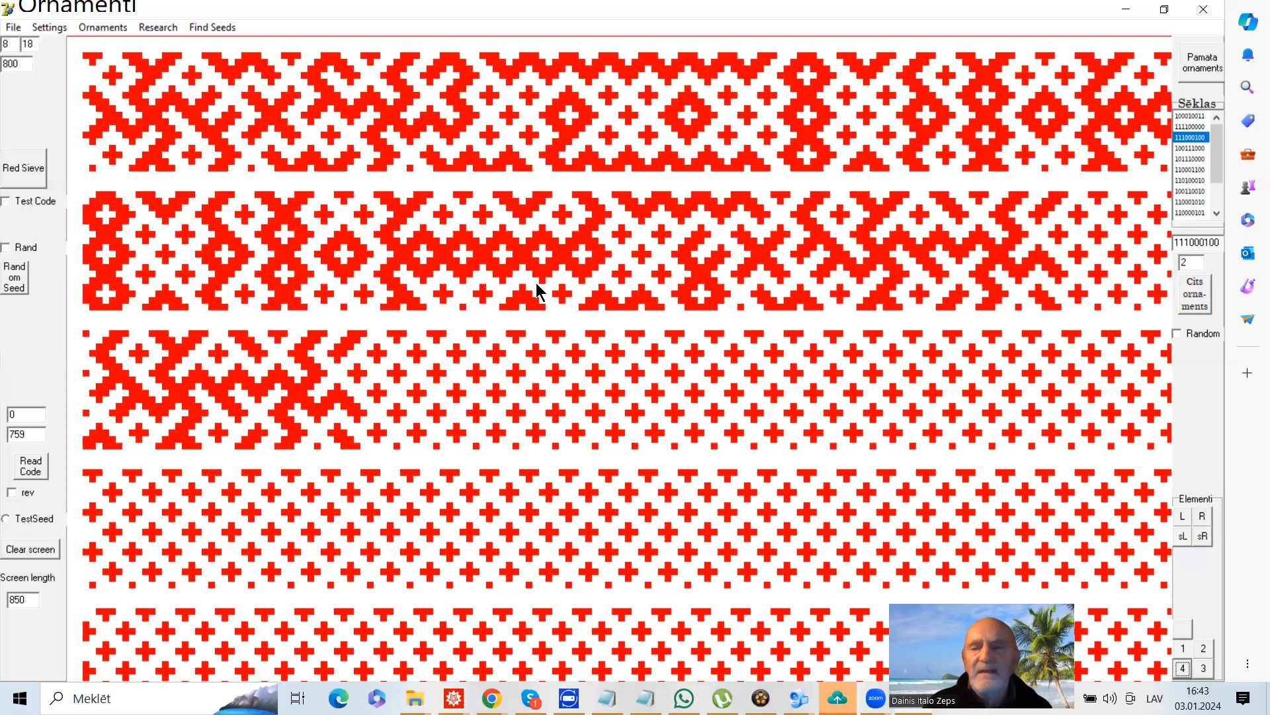
Select seed 110001100, redraw the red sieve and turn on Test Code
left_click(1190, 170)
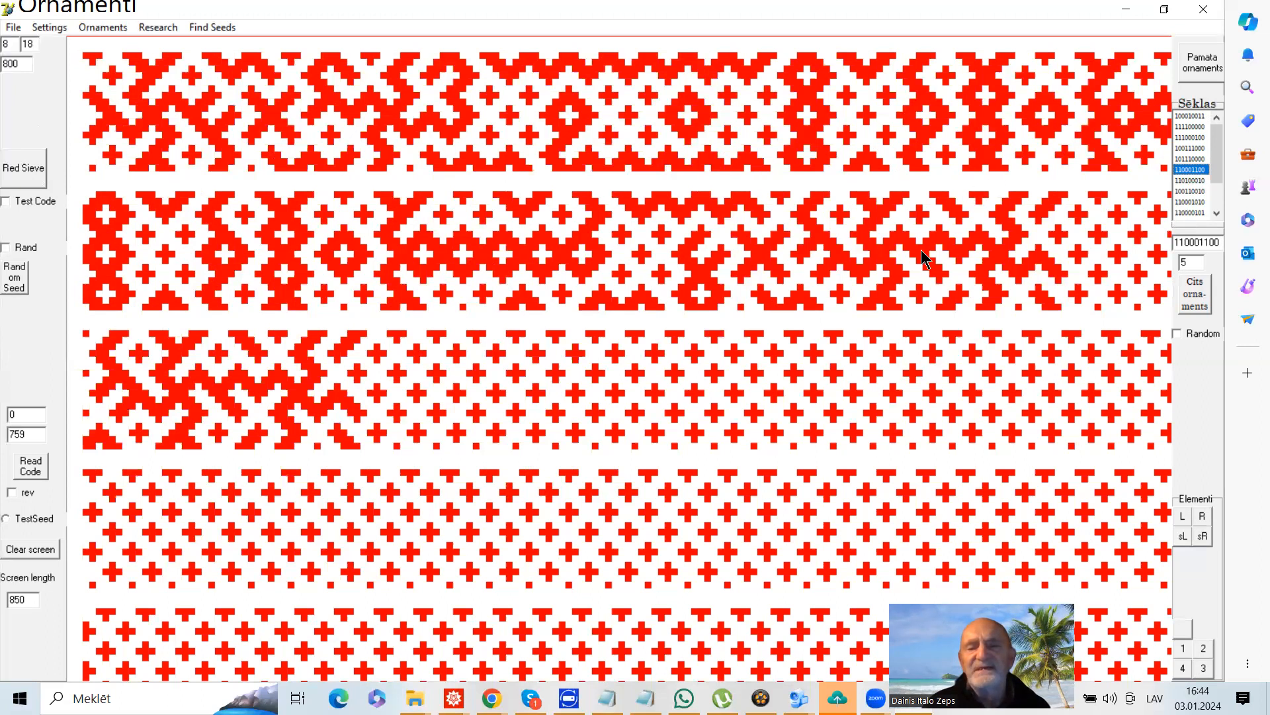
left_click(25, 180)
left_click(6, 201)
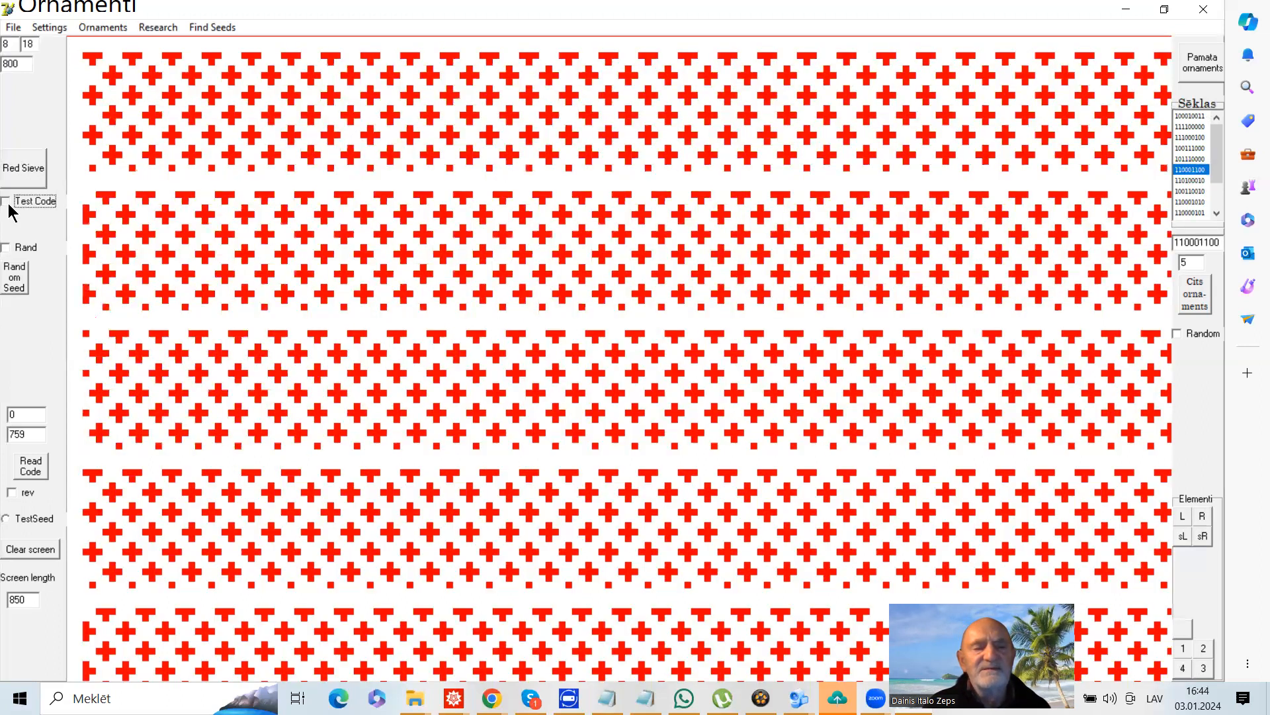
Generate elements 1 to 4 of seed 110001100 and extend the ornament using the unlabelled element and elements 1 and 4
left_click(1182, 643)
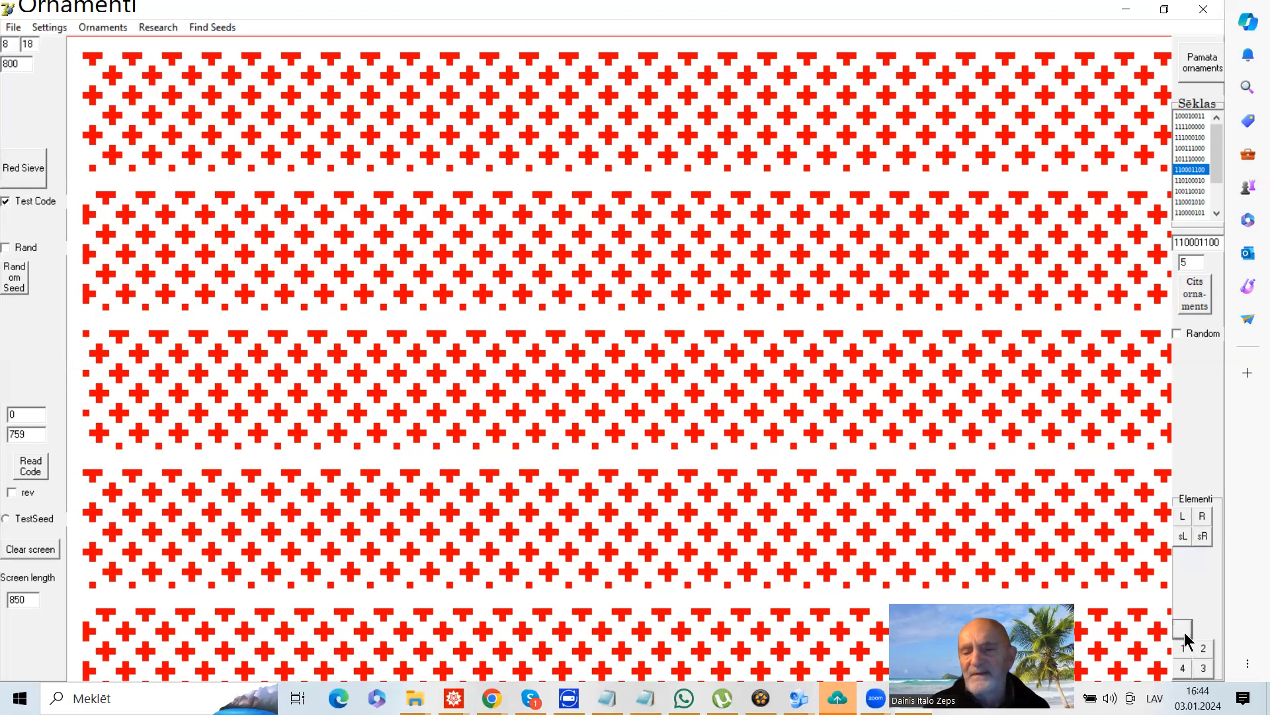
left_click(1181, 653)
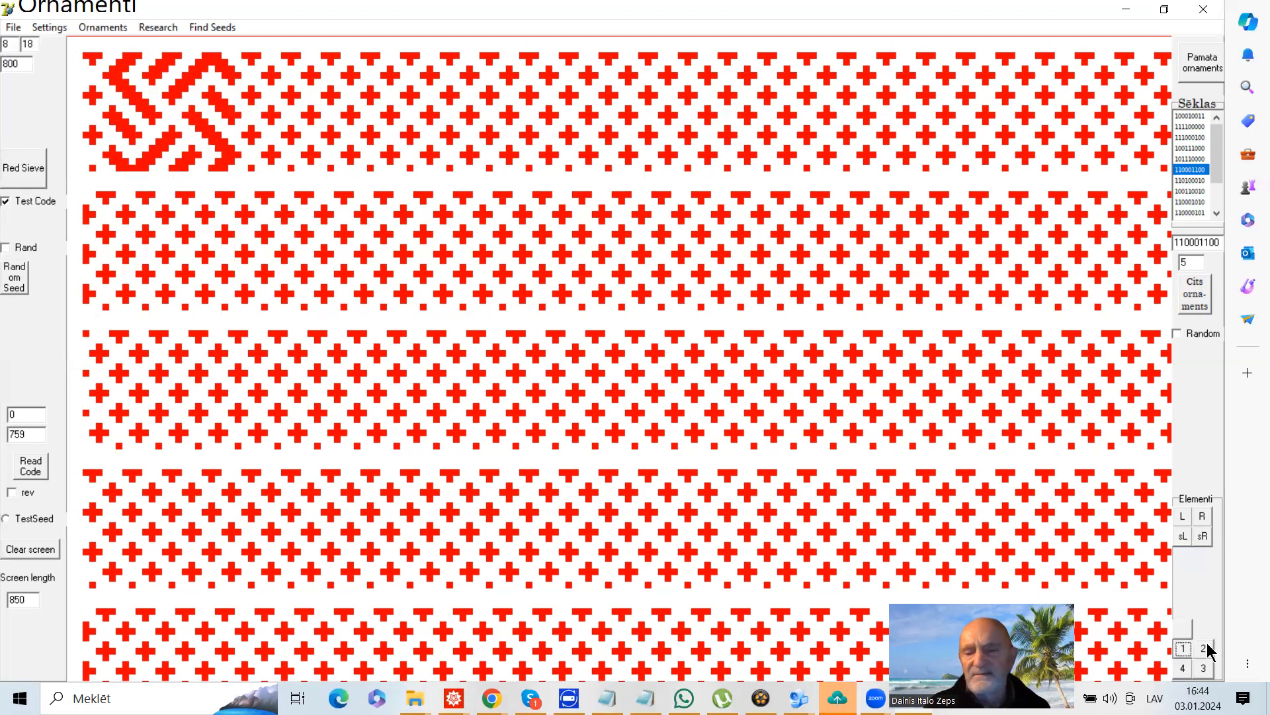
left_click(1180, 669)
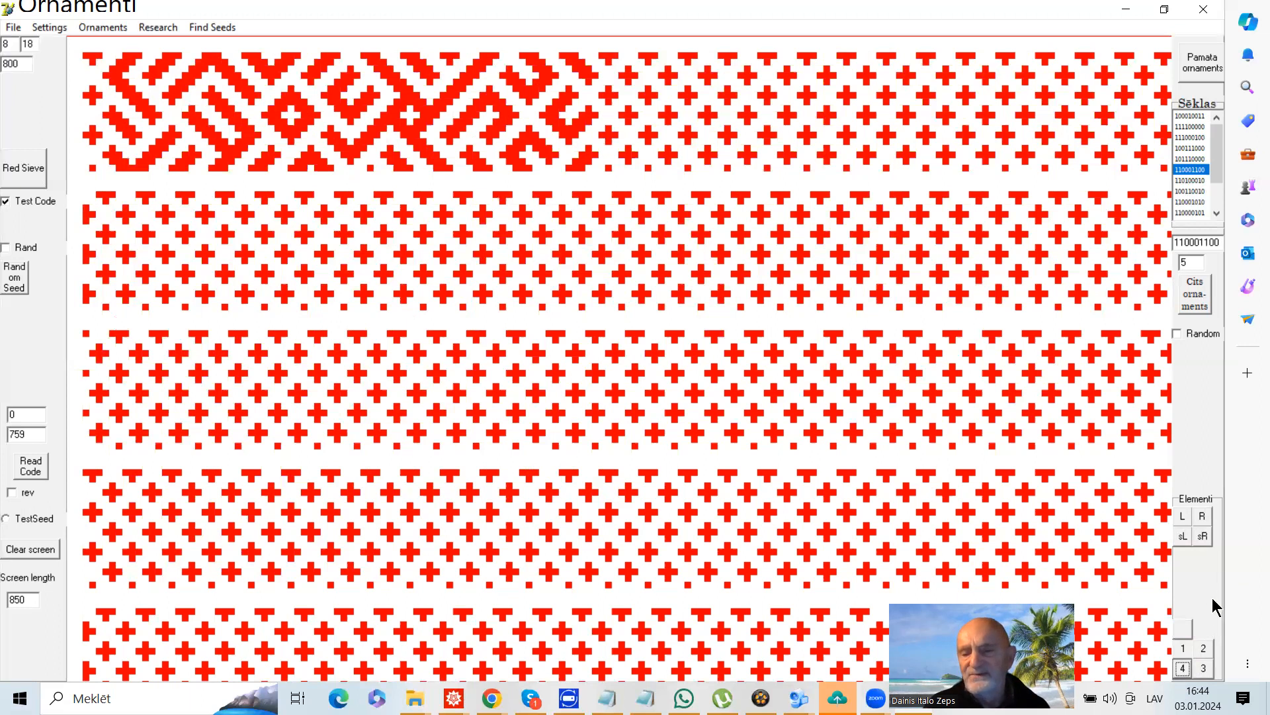
left_click(1184, 623)
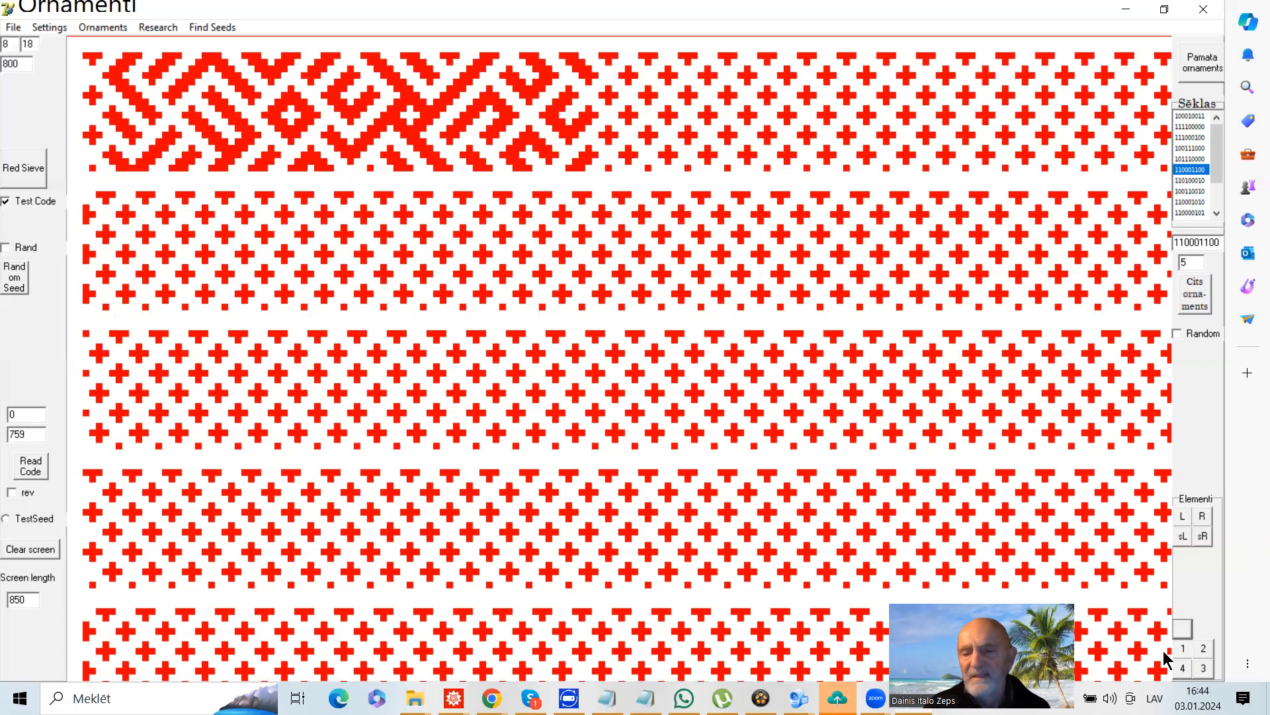
left_click(1178, 648)
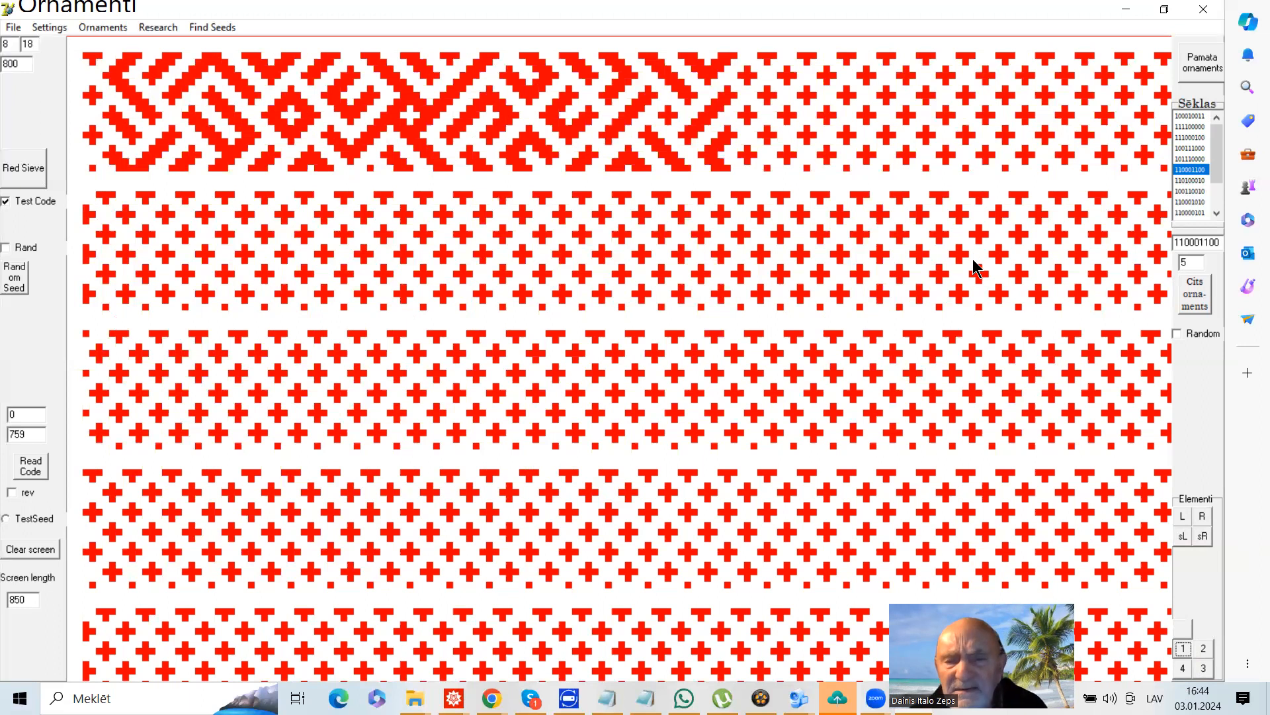
left_click(1180, 653)
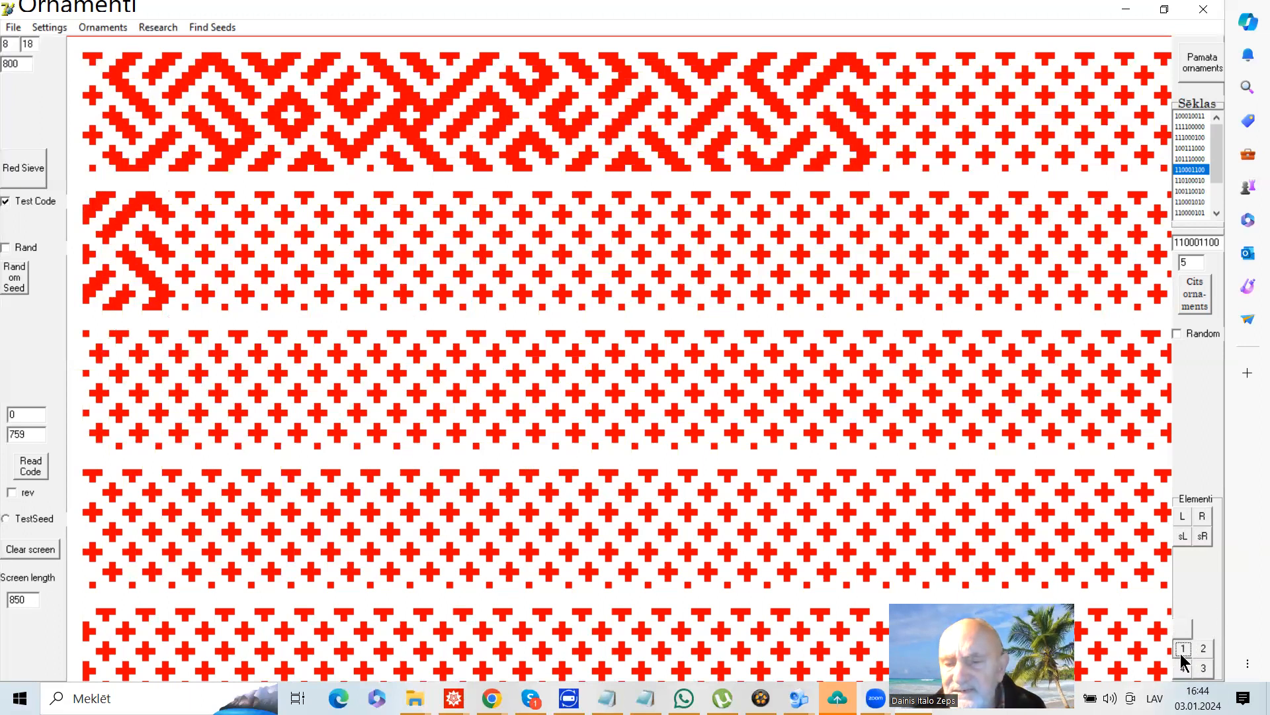
left_click(1182, 668)
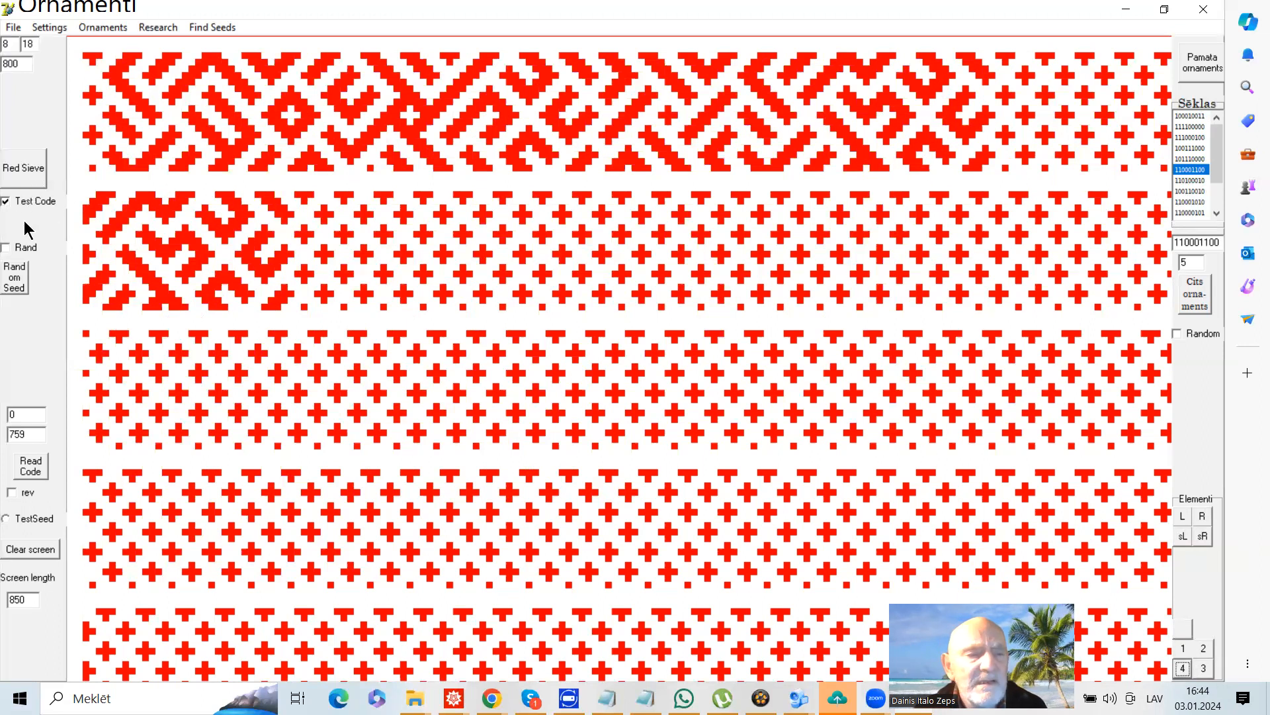
Redraw the sieve in Test Code mode and generate elements 1 to 4 twice, separated by the unlabelled element
left_click(27, 178)
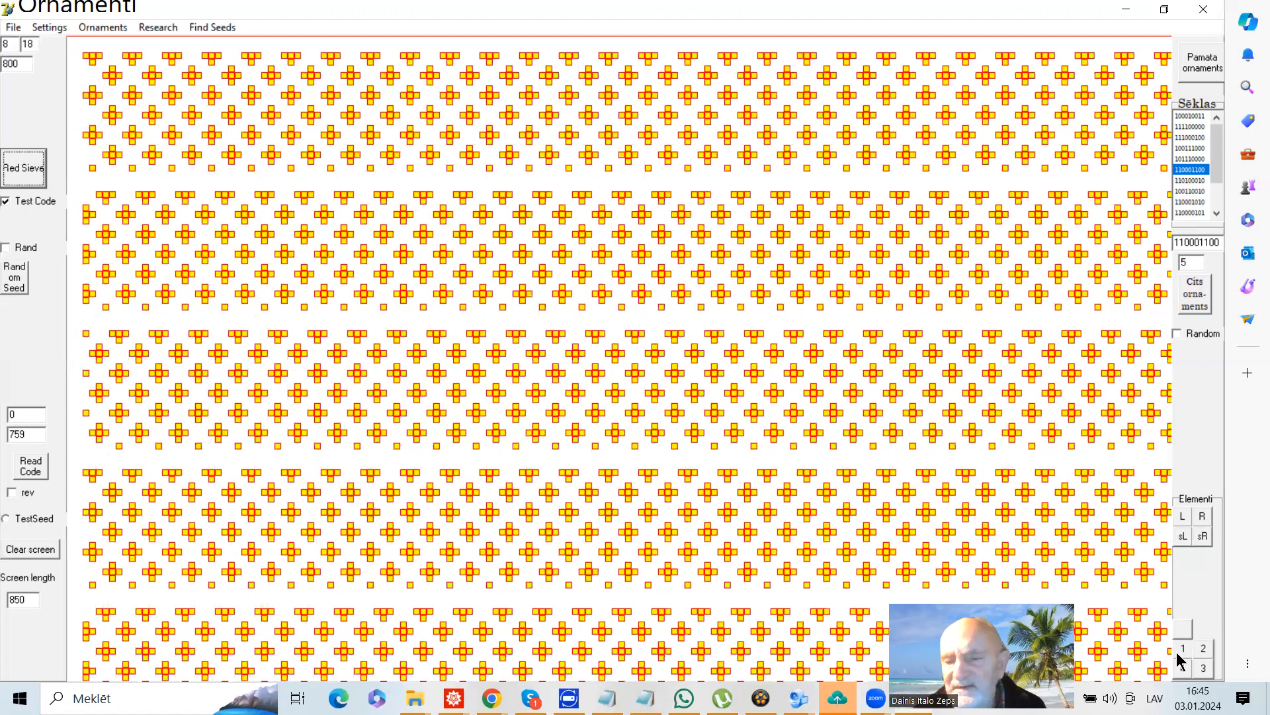
left_click(1197, 652)
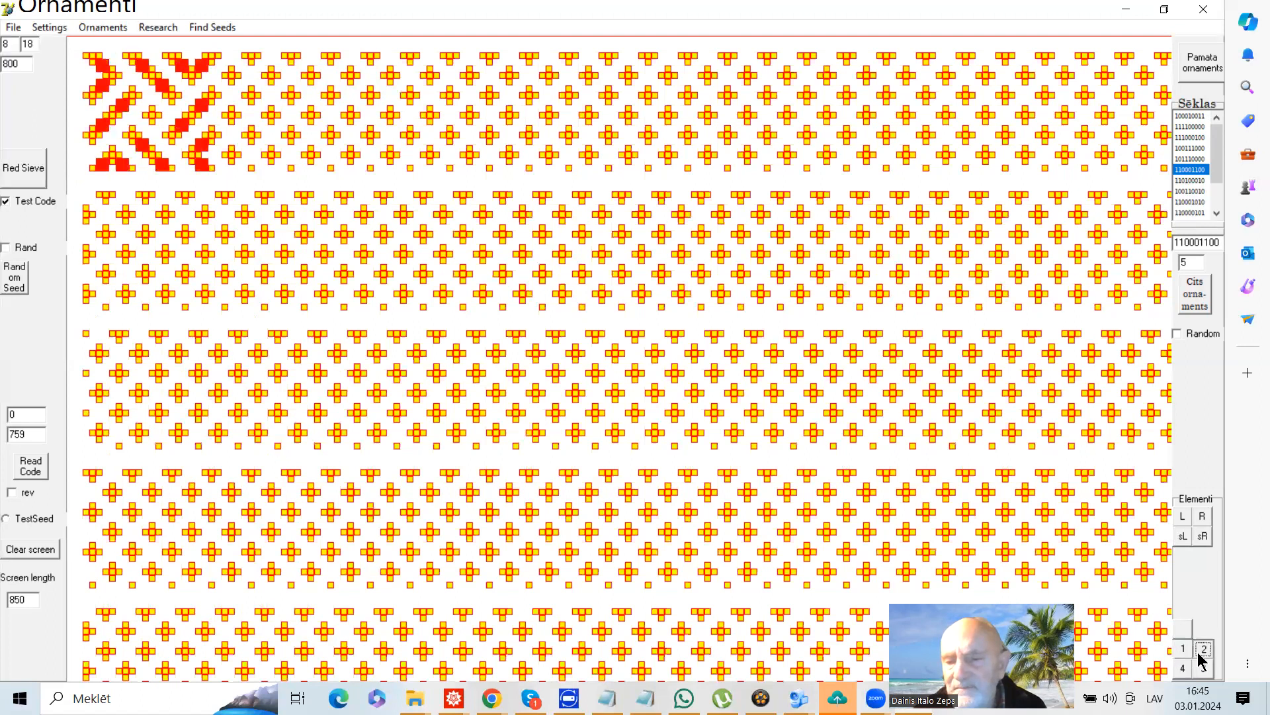
left_click(1179, 669)
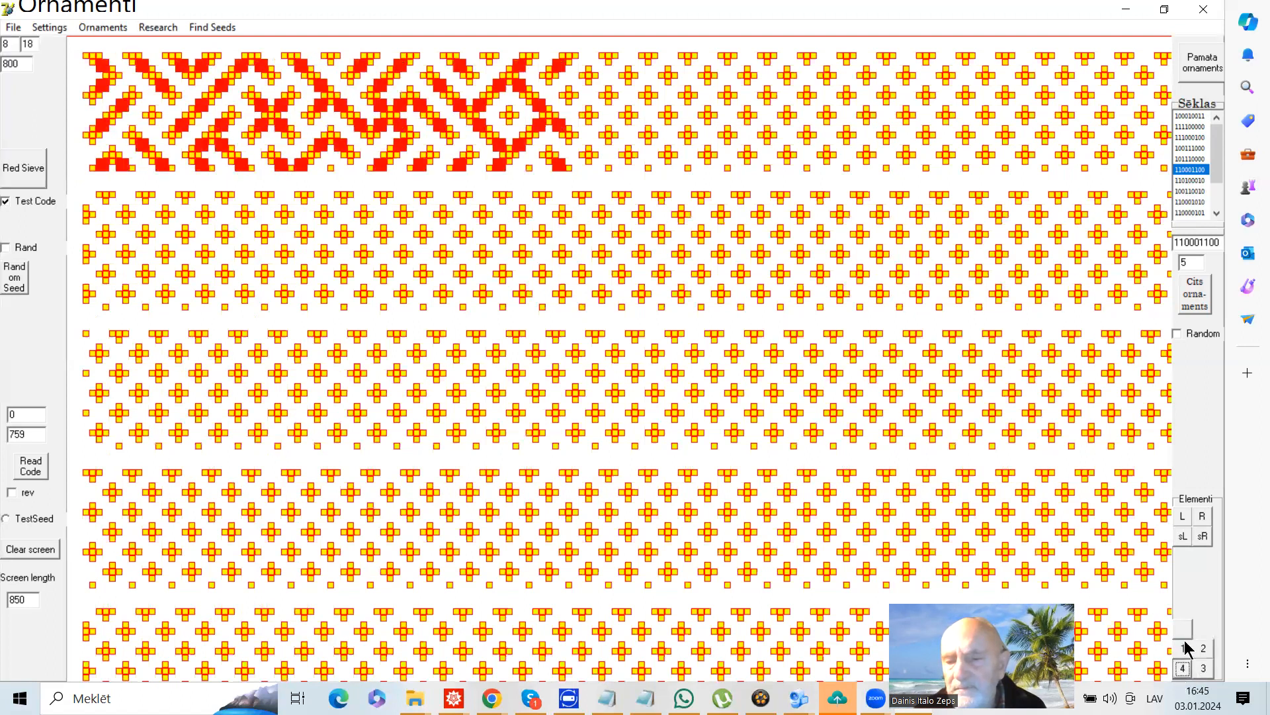
left_click(1187, 627)
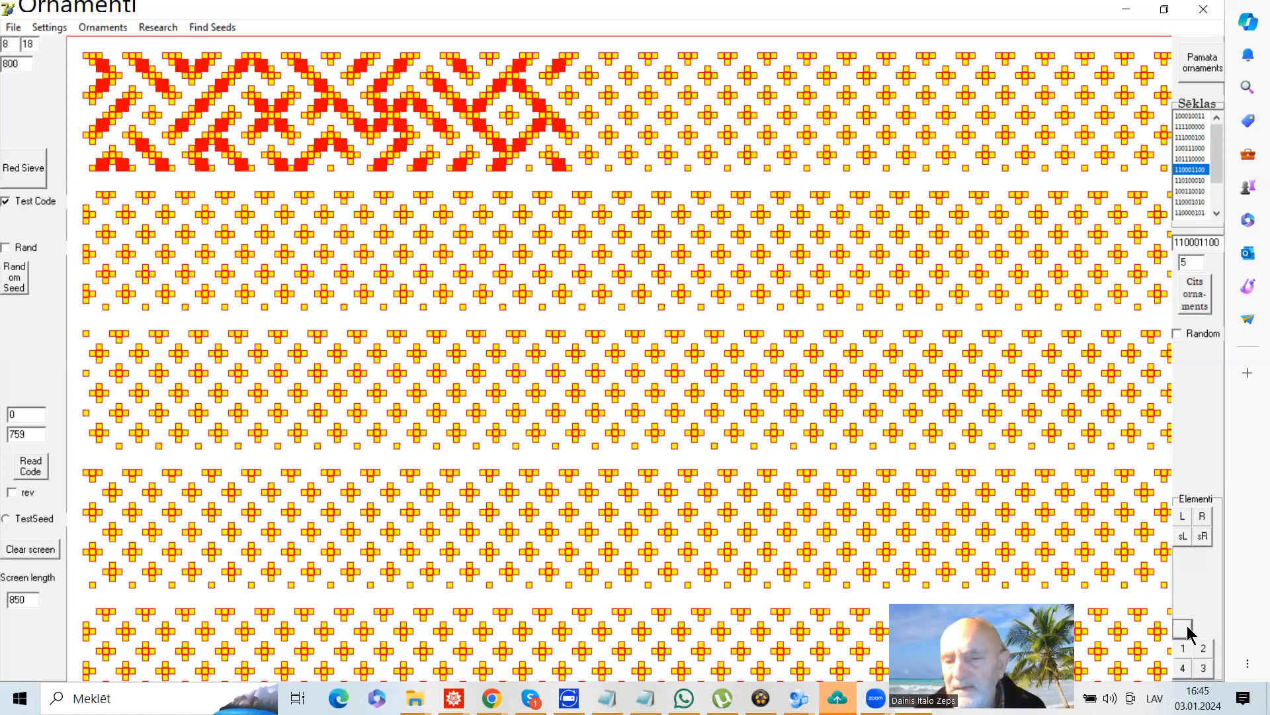
left_click(1200, 649)
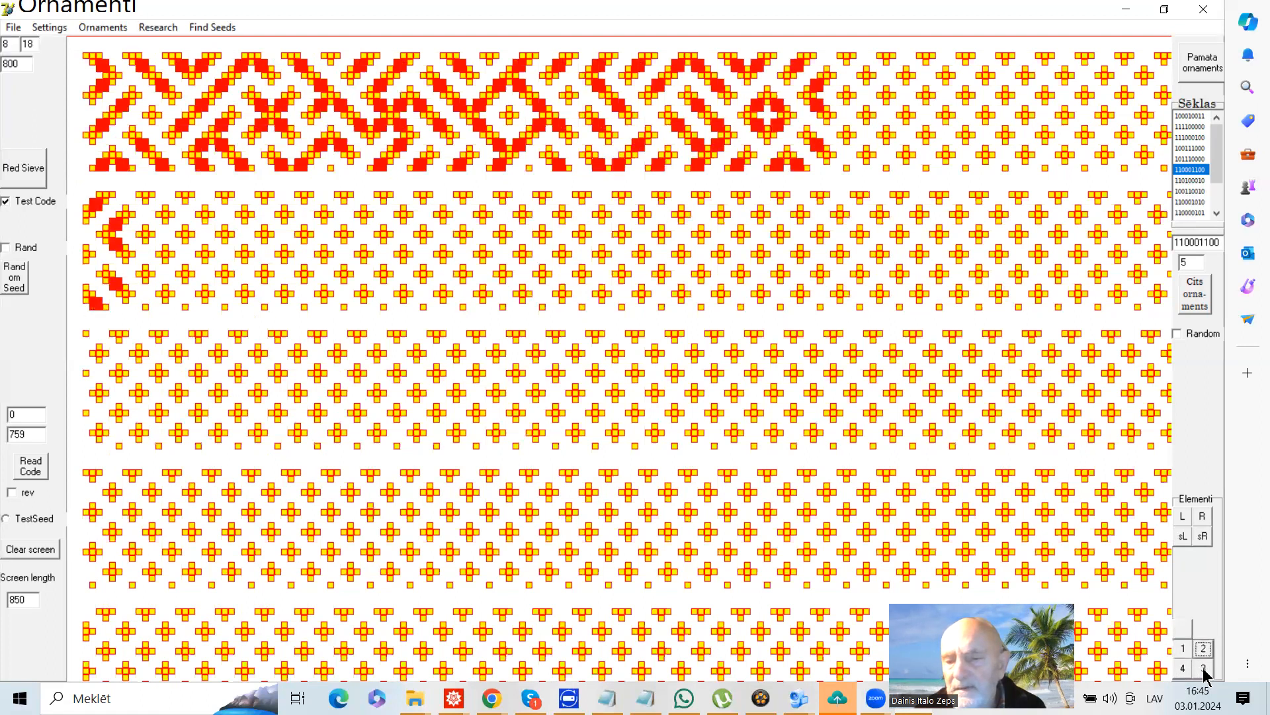
left_click(1179, 669)
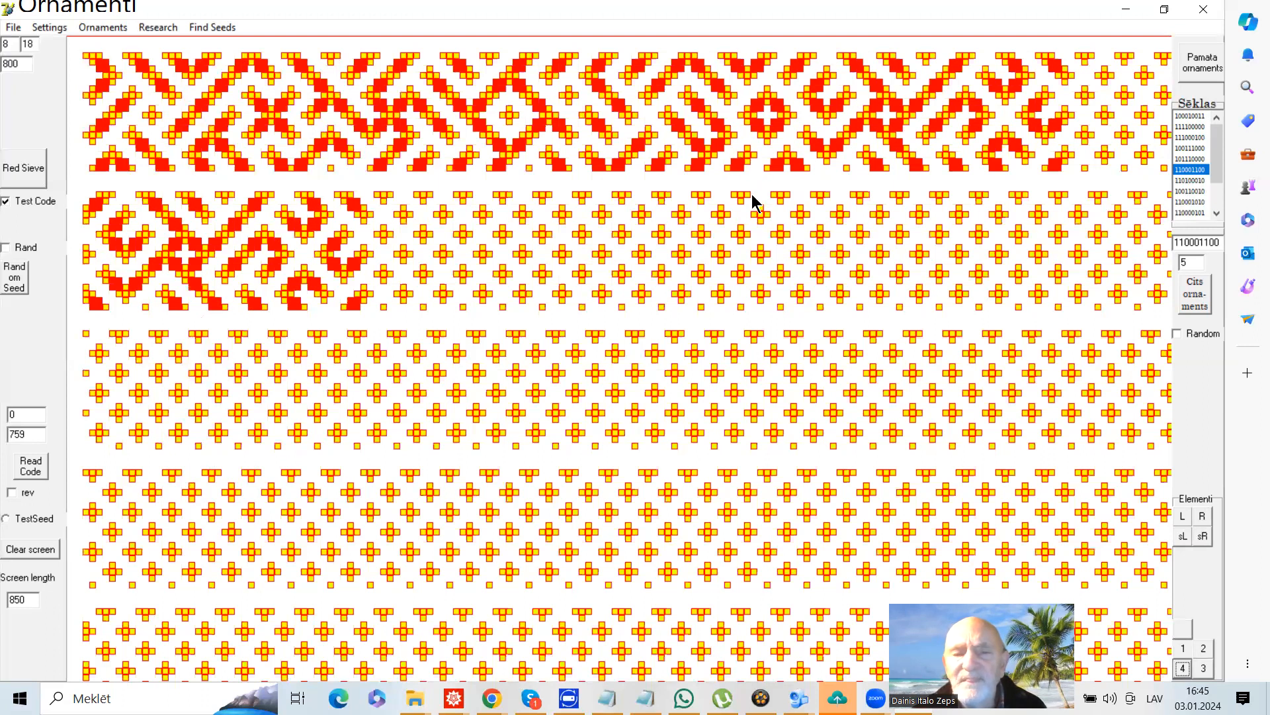
Extend the Test Code ornament with elements 1 and 2, the unlabelled element, and elements 1 and 2 again
left_click(1184, 649)
left_click(1202, 651)
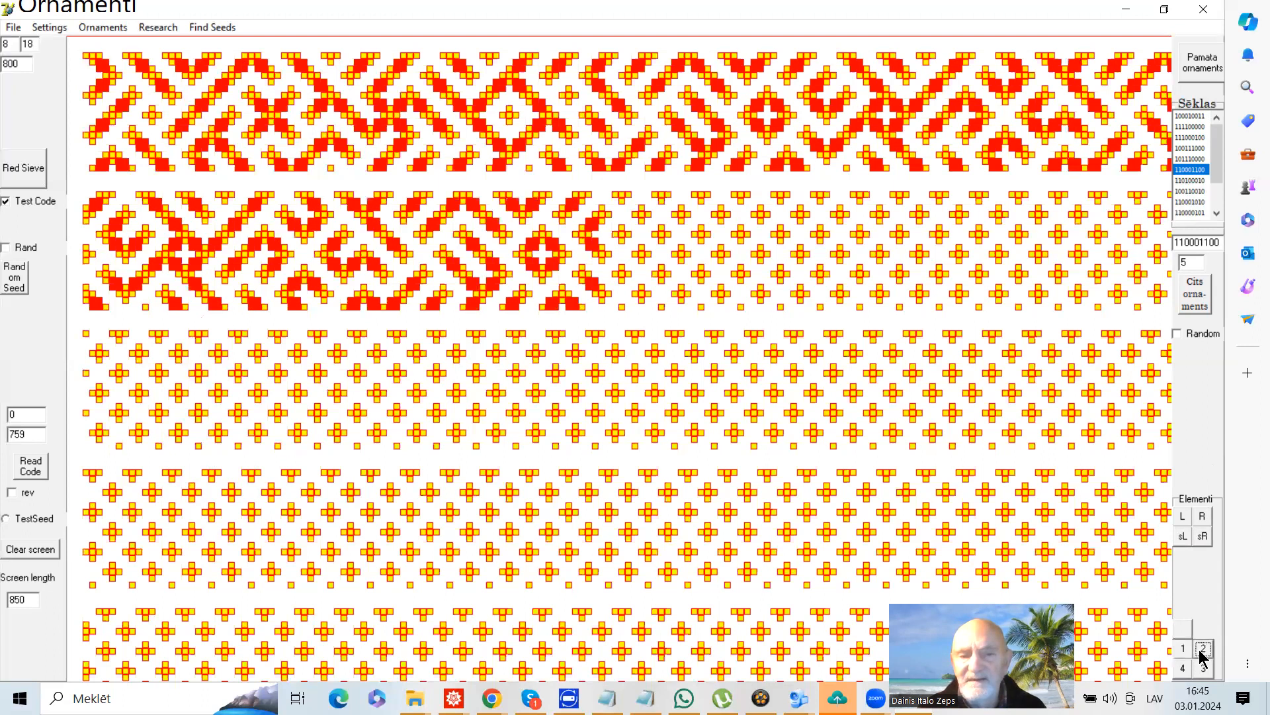
left_click(1181, 630)
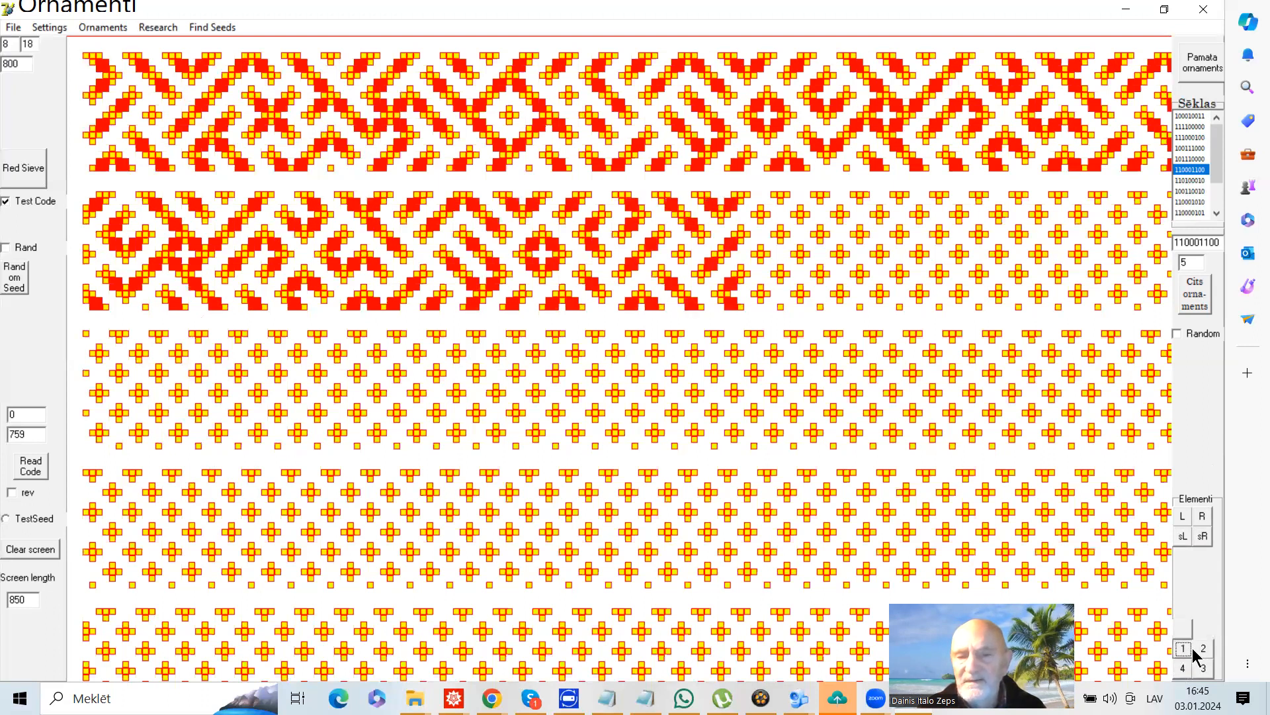
left_click(1203, 648)
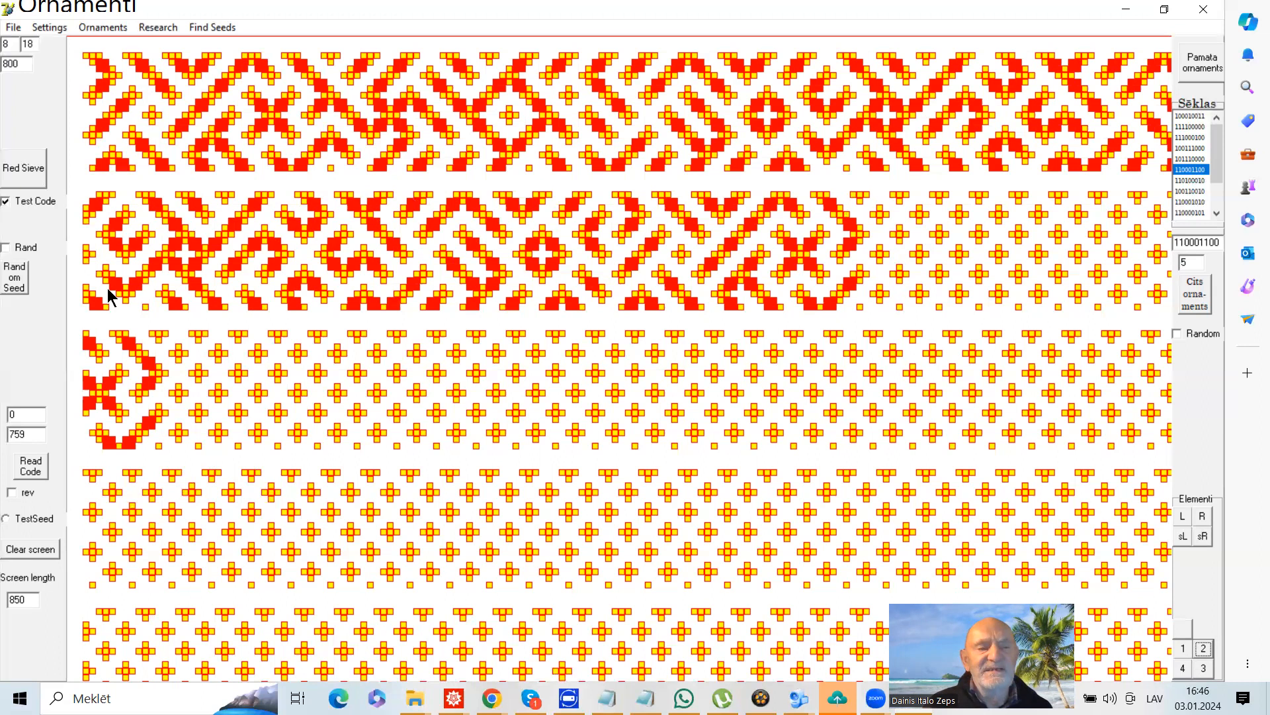
Redraw the sieve with Test Code turned off and generate elements 1, 3 and 4 of seed 110001100
left_click(26, 173)
left_click(6, 200)
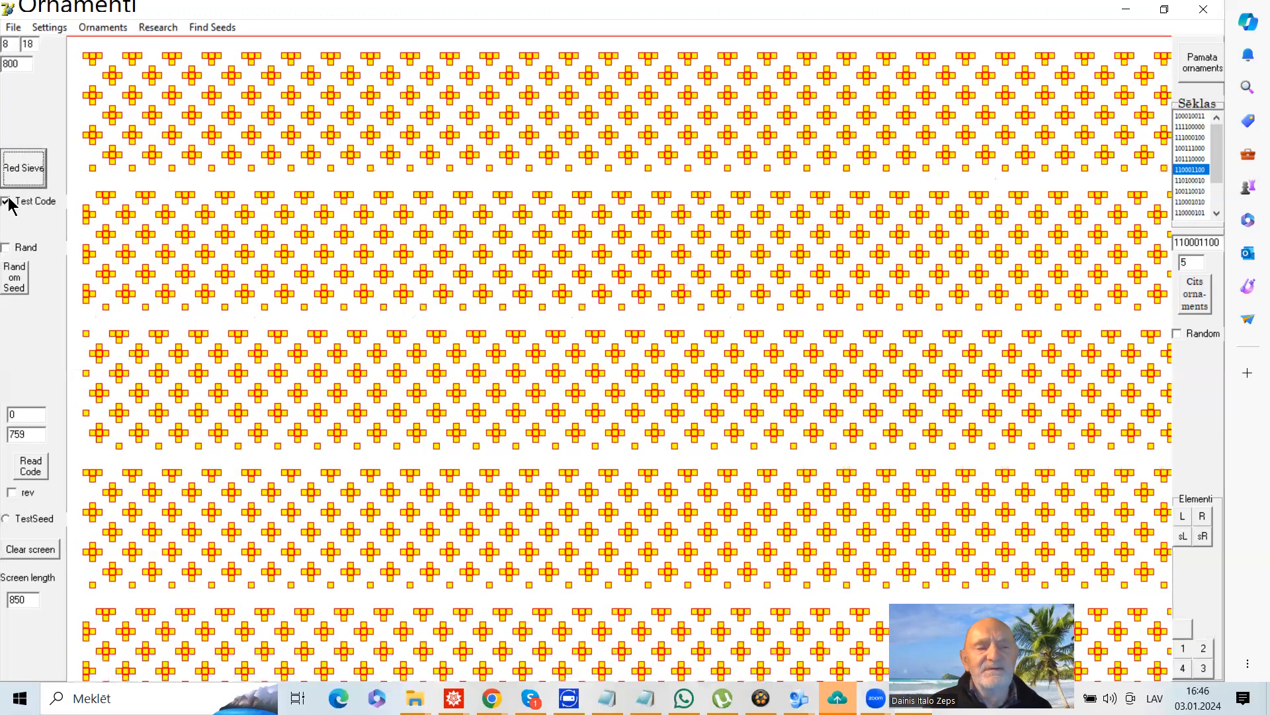
left_click(23, 173)
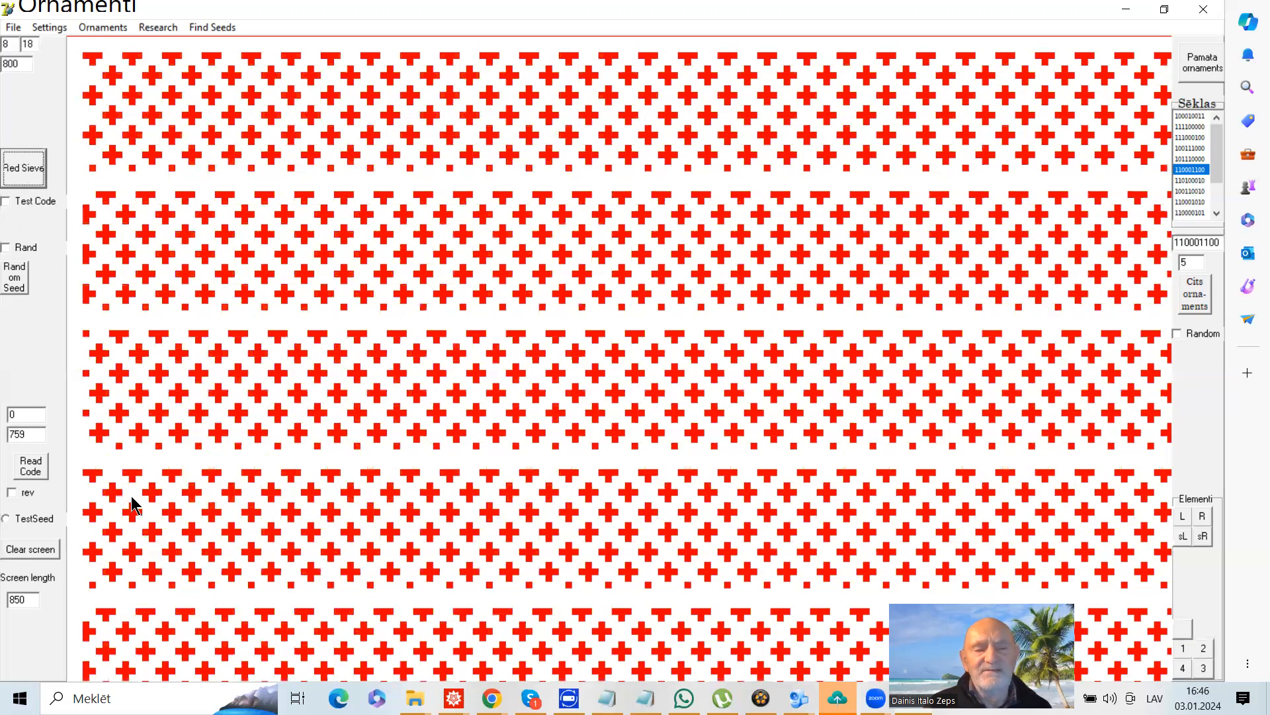
left_click(1183, 649)
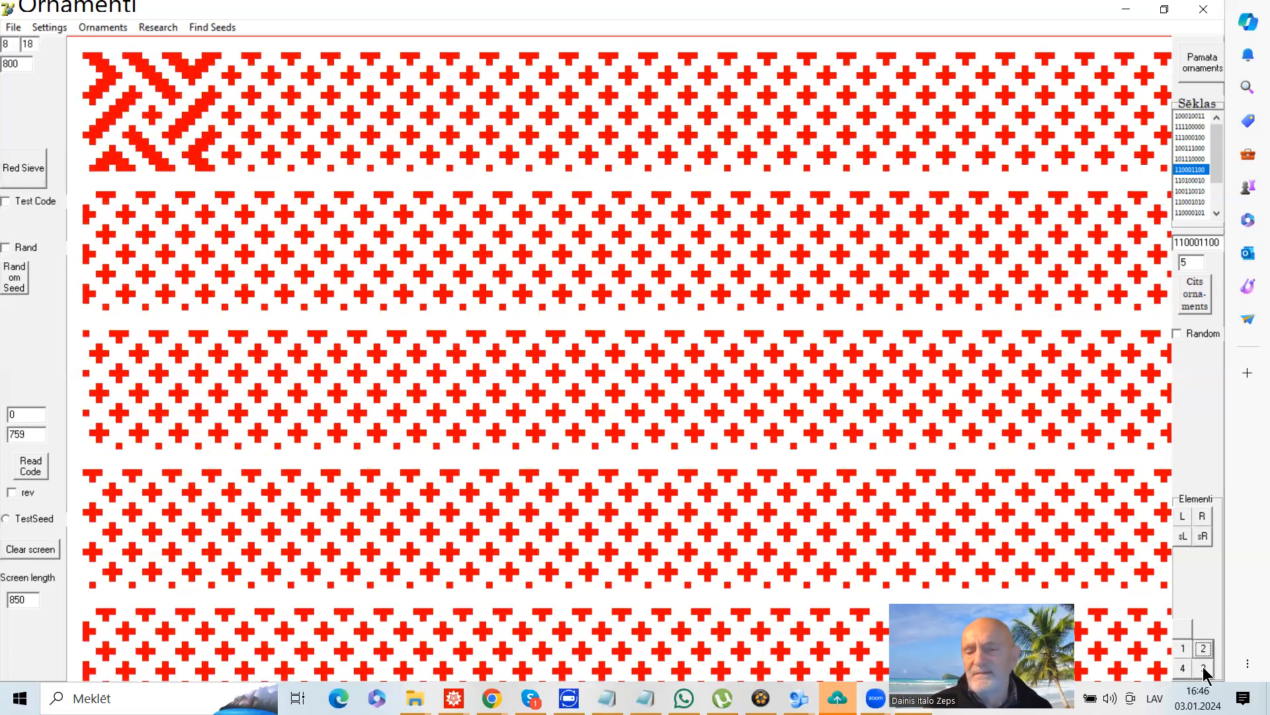
left_click(1202, 667)
left_click(1181, 665)
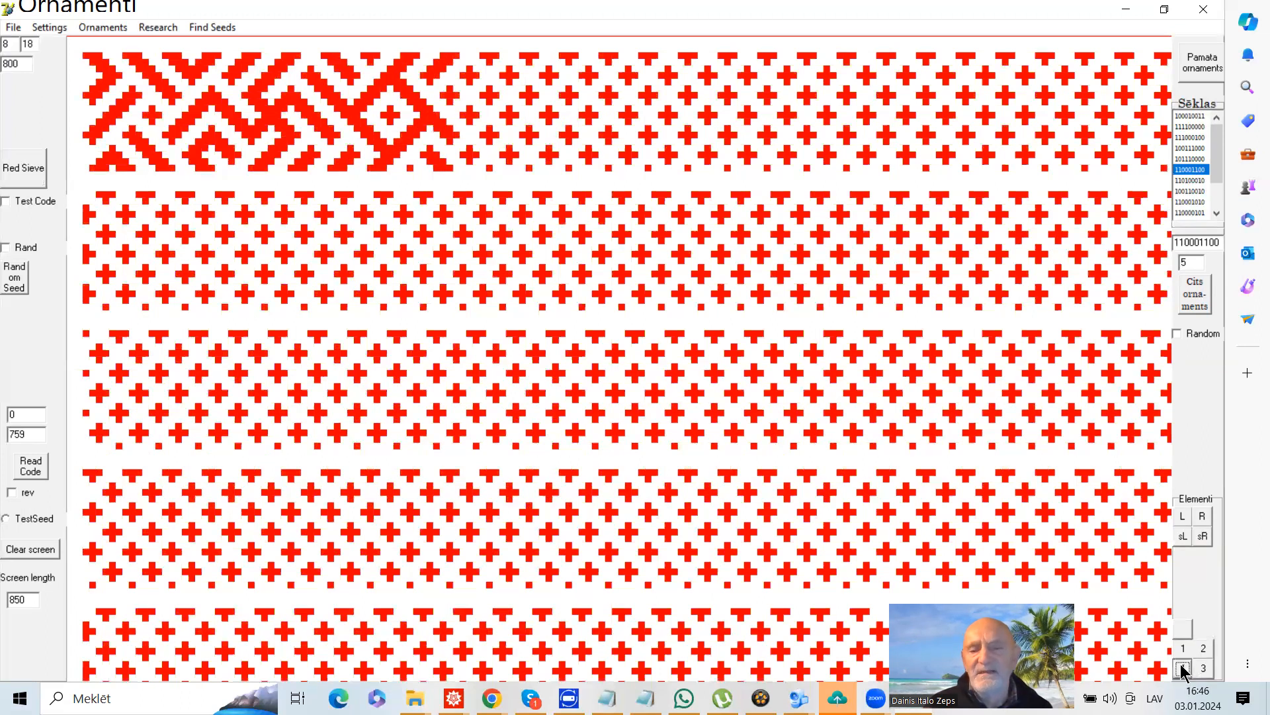
Continue the ornament of seed 110001100 with the unlabelled element followed by elements 1, 2, 3 and 4
left_click(1184, 625)
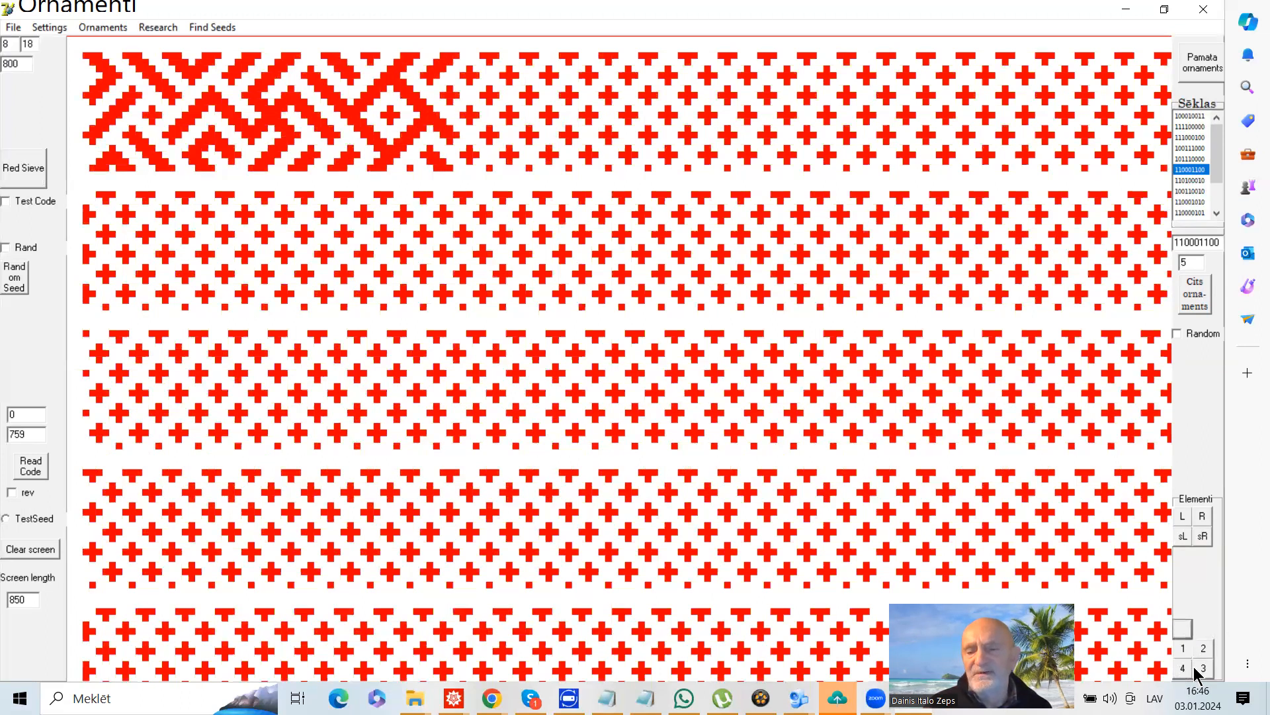
left_click(1182, 650)
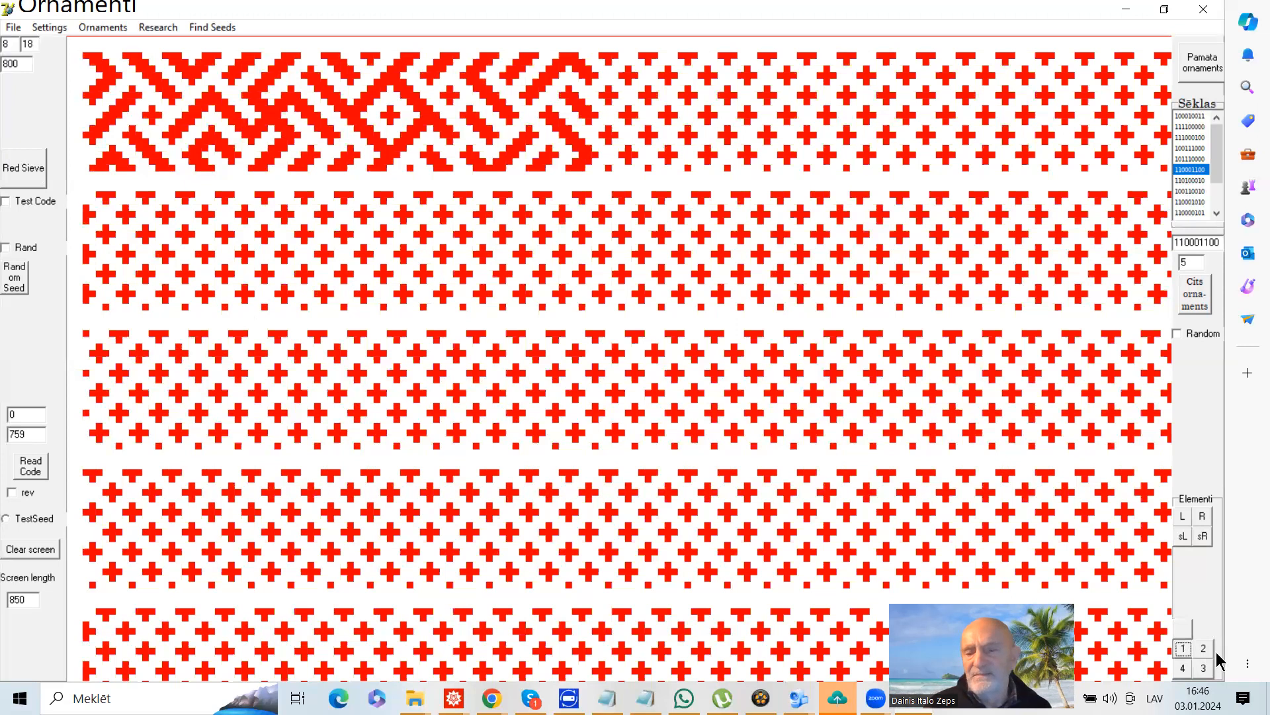
left_click(1204, 665)
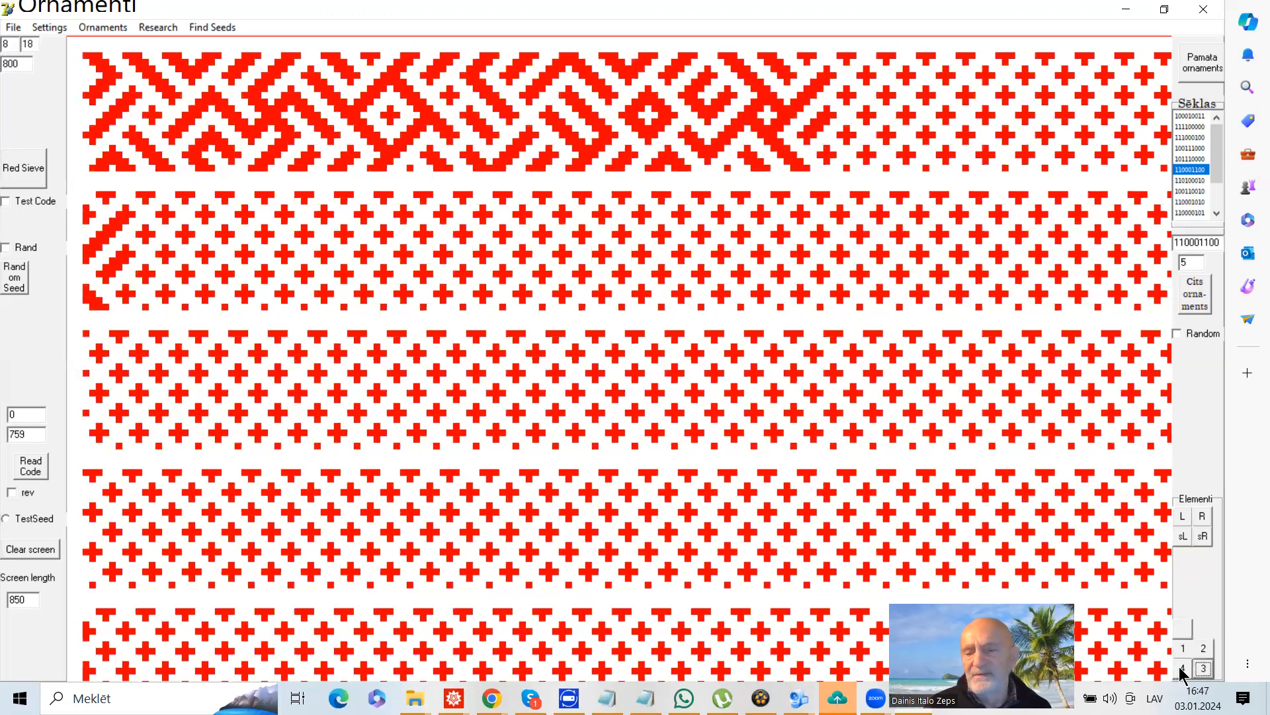
left_click(1182, 668)
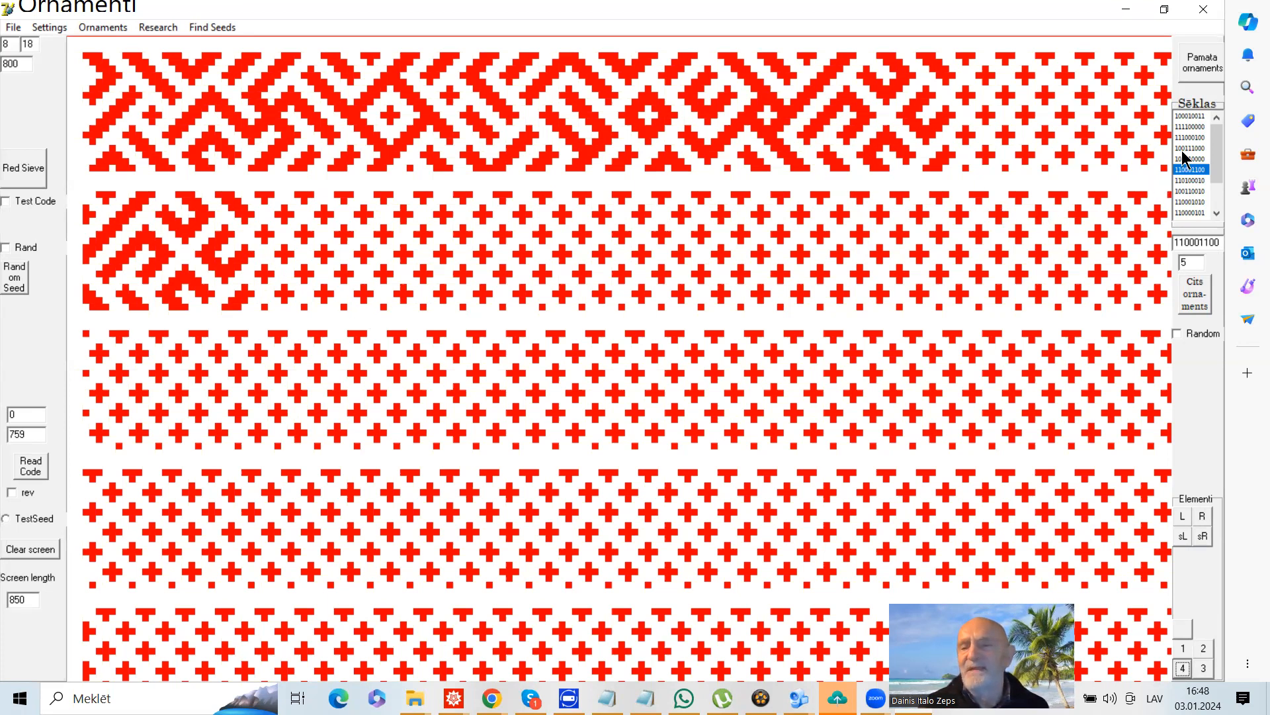
Switch to seed 100010011 and append its elements 1 to 4, the unlabelled element, and elements 1 to 4 again
left_click(1191, 117)
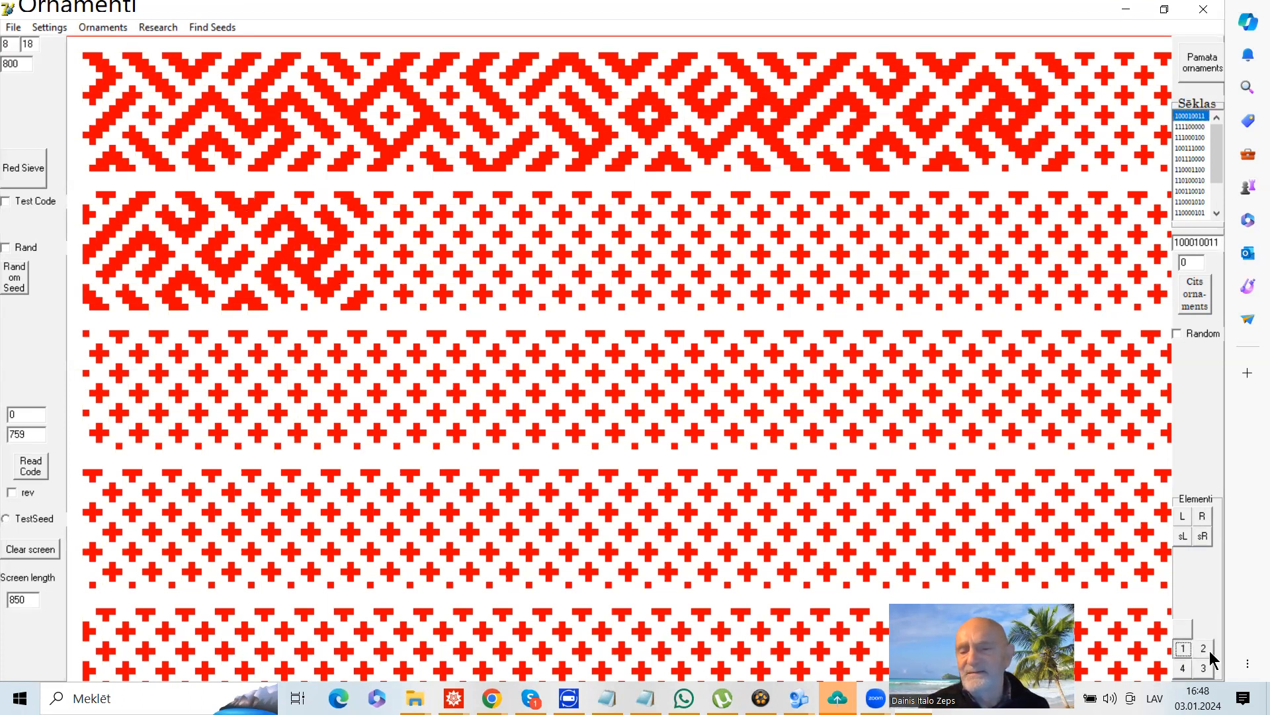
left_click(1195, 671)
left_click(1178, 669)
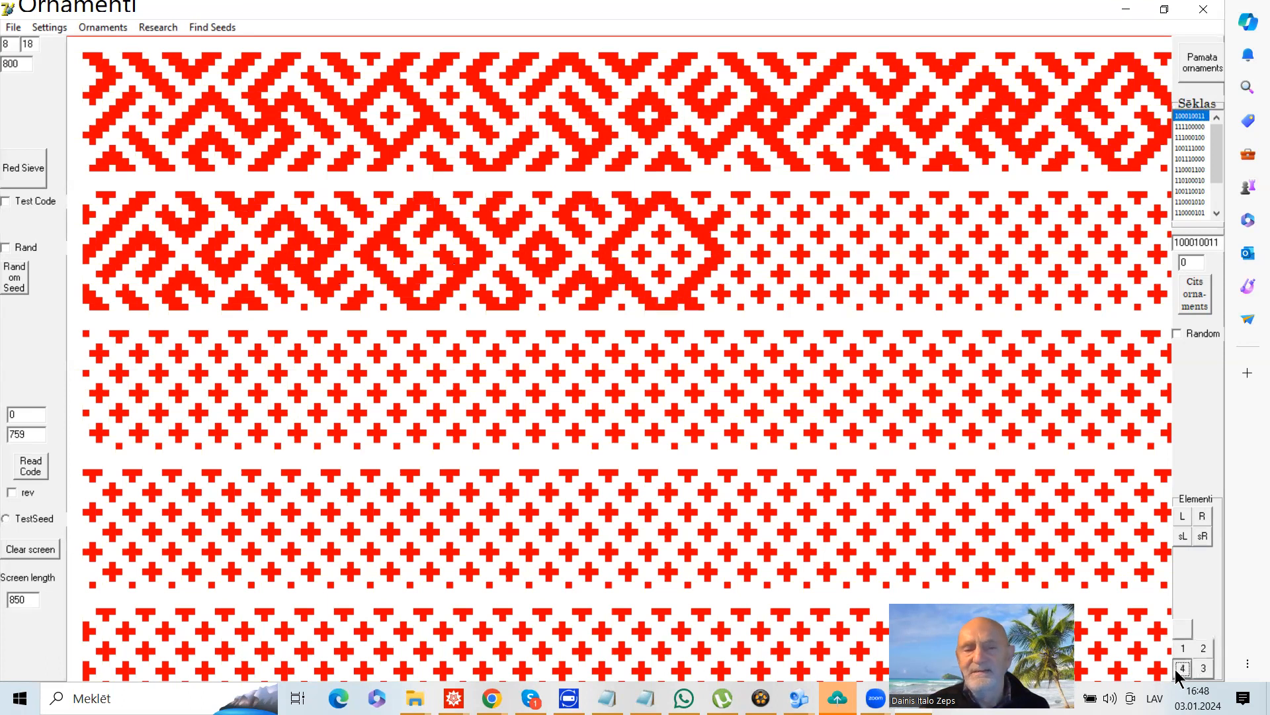
left_click(1181, 628)
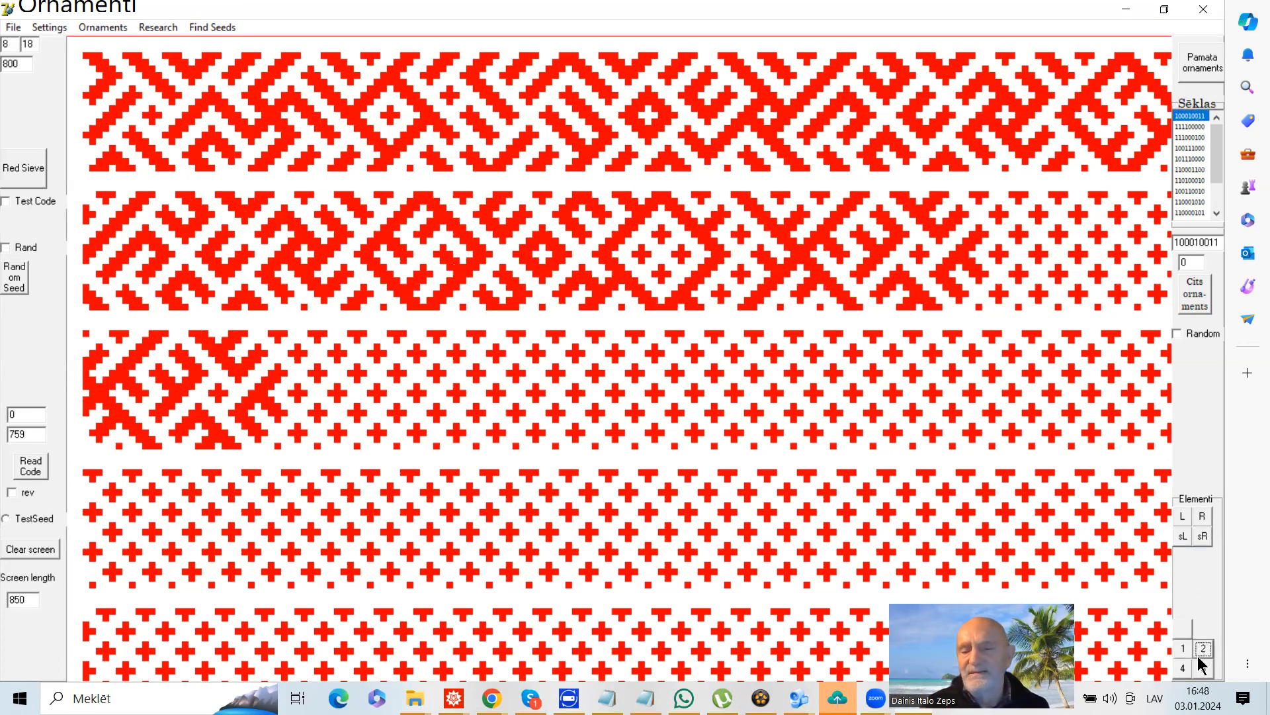
left_click(1196, 671)
left_click(1182, 669)
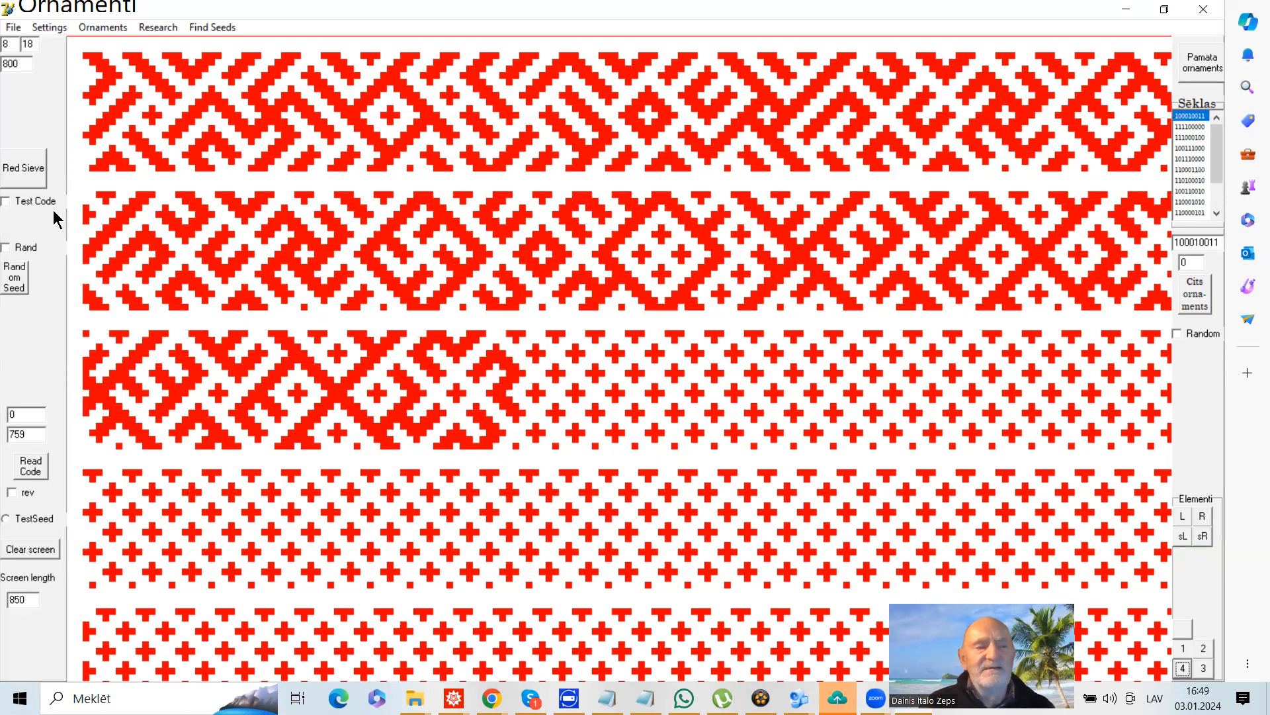
Redraw the sieve and generate ornaments on it by reading the code file orncode1.txt
left_click(32, 177)
left_click(29, 467)
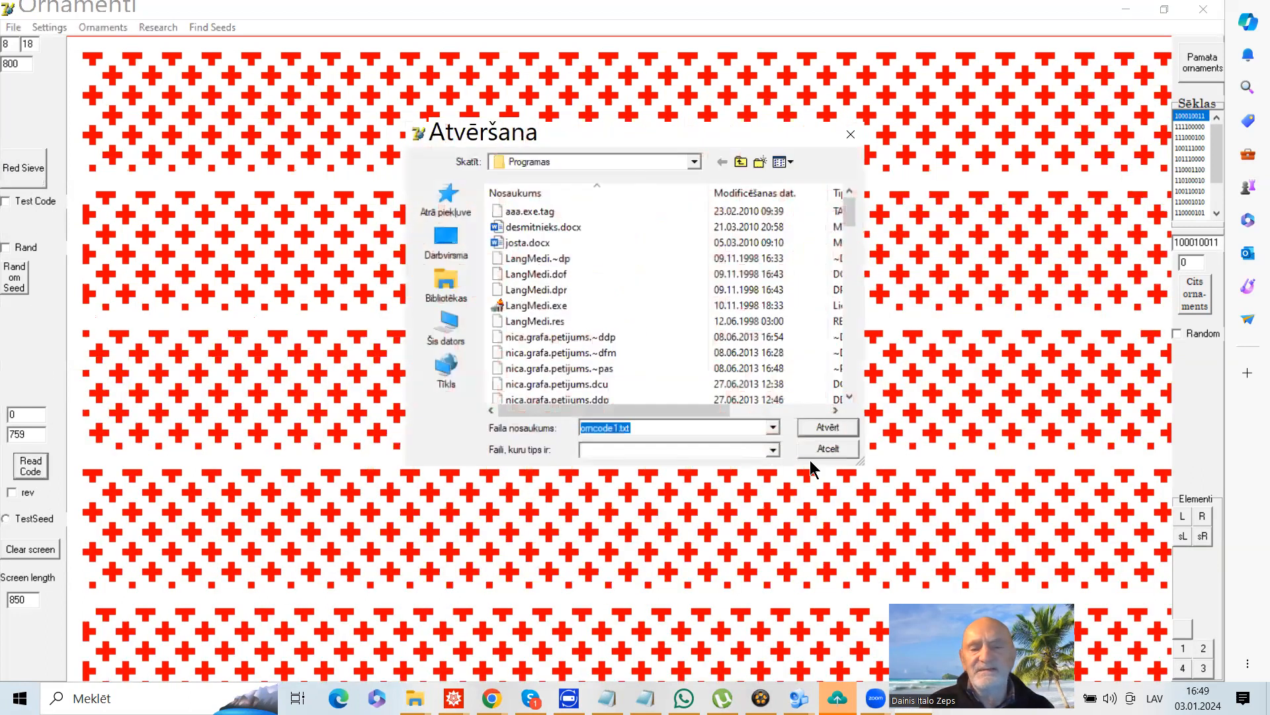
left_click(831, 430)
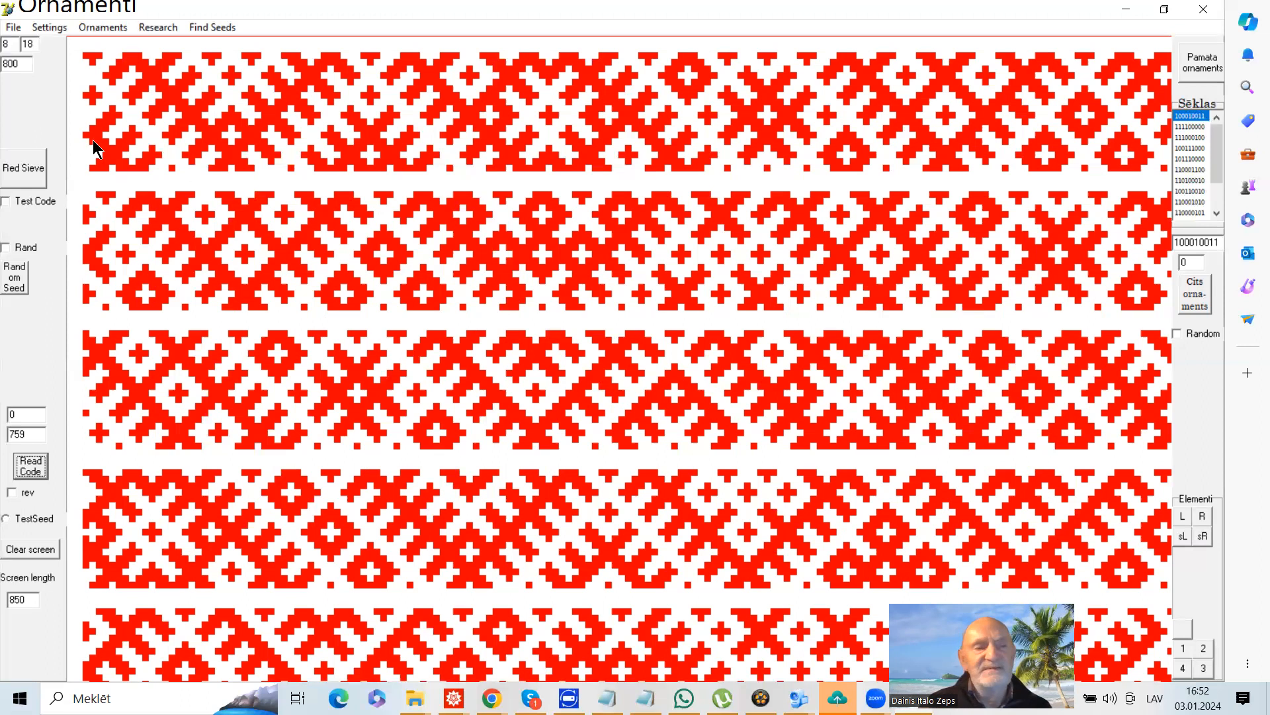
Set the sieve's cell size to 5 and redraw the red sieve
left_click(8, 43)
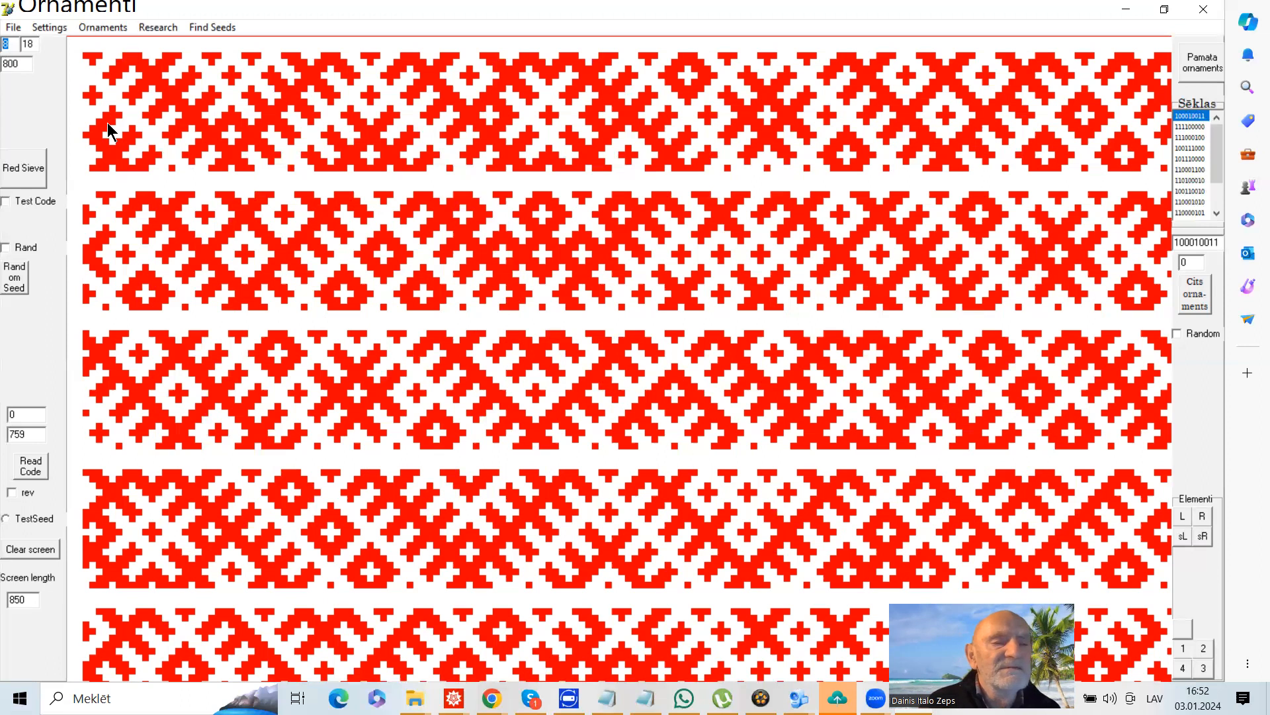
type("5")
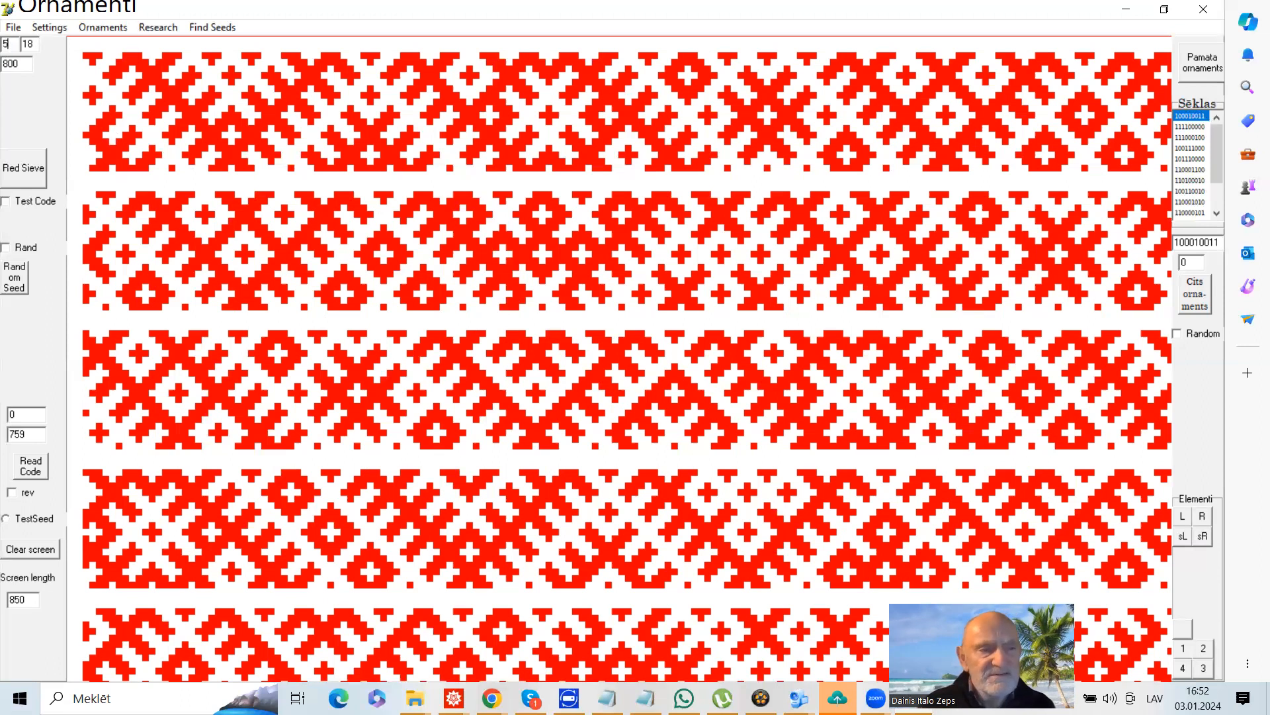
left_click(21, 177)
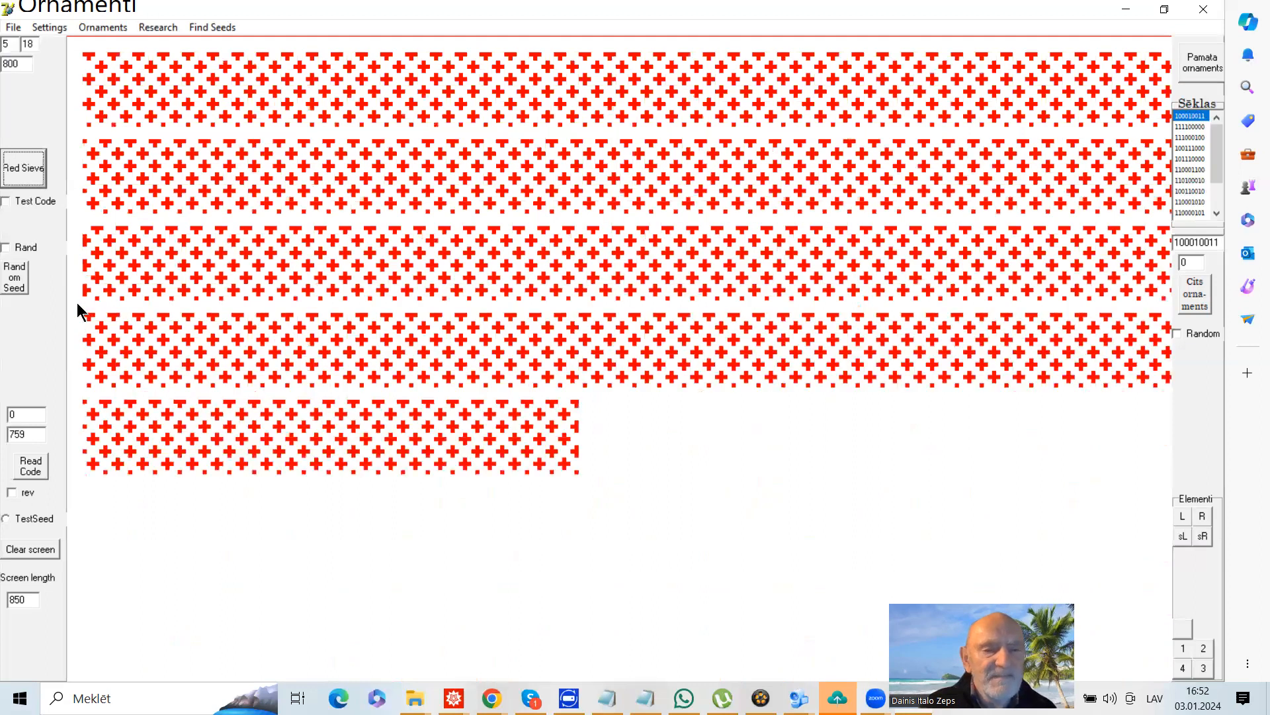
Set the sieve length to 2000, redraw the red sieve, and generate ornaments on it from the code file orncode1.txt
double_click(9, 63)
type("2000")
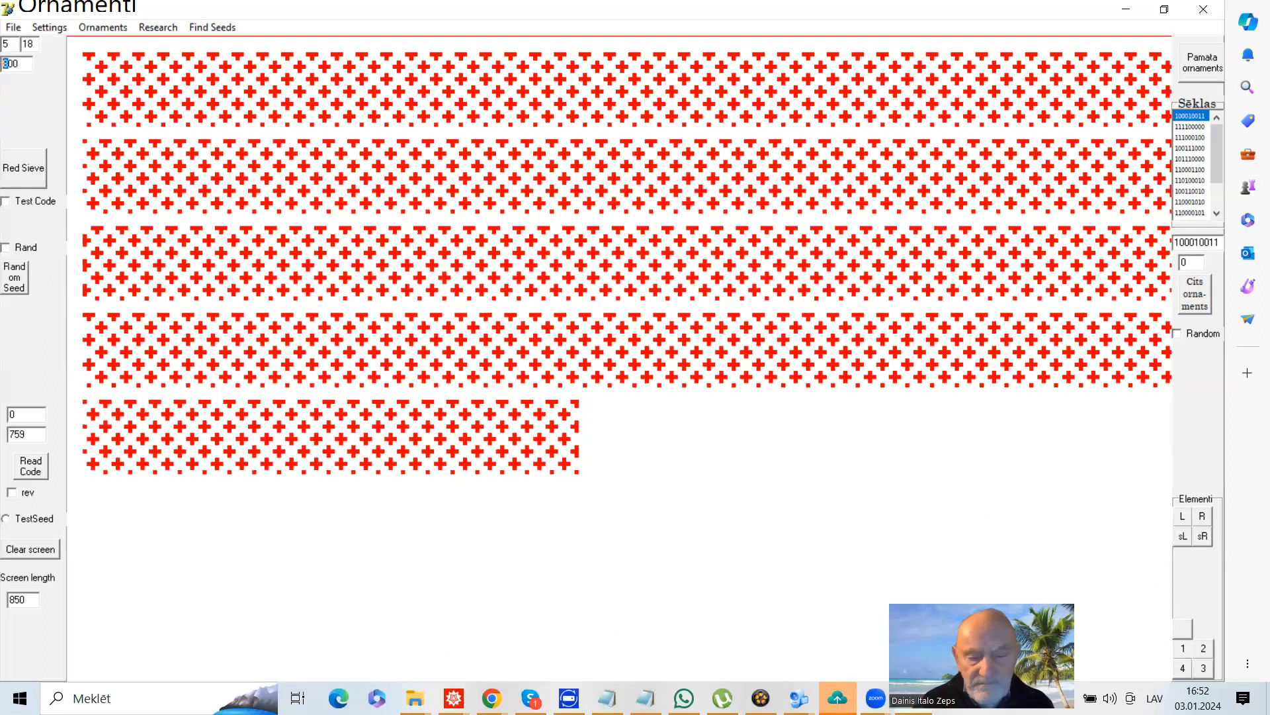
left_click(21, 168)
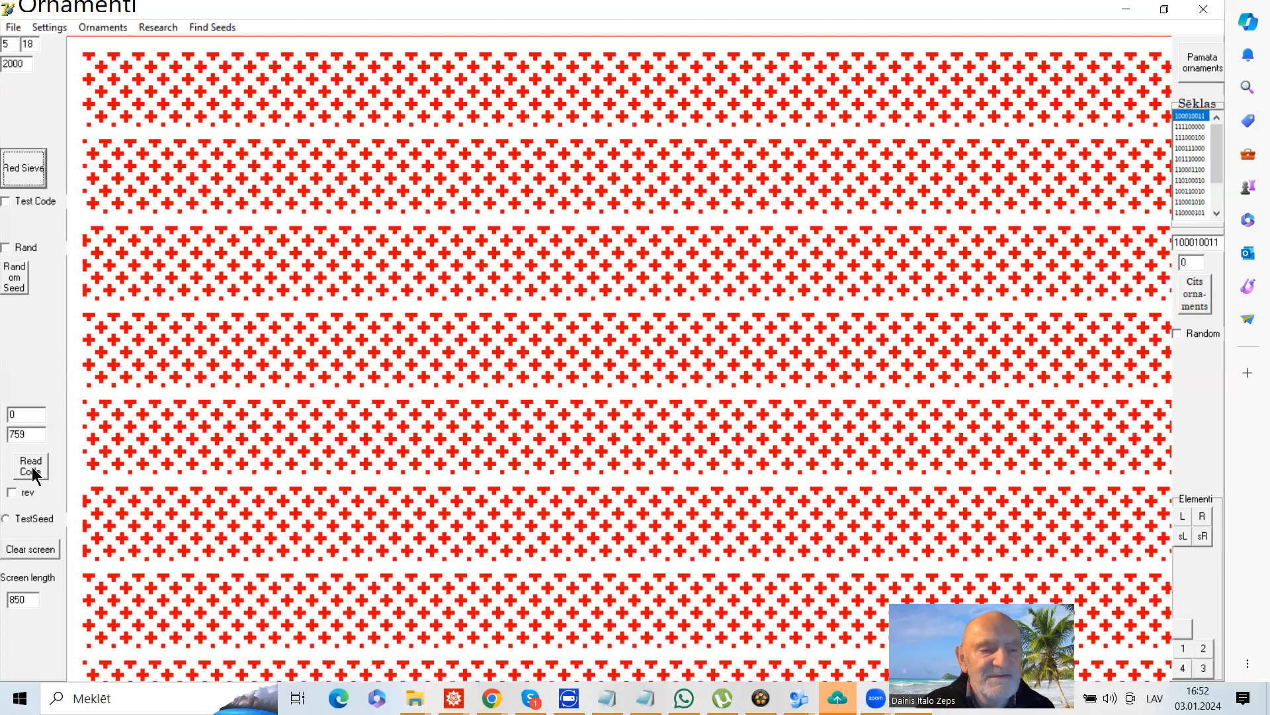
left_click(31, 466)
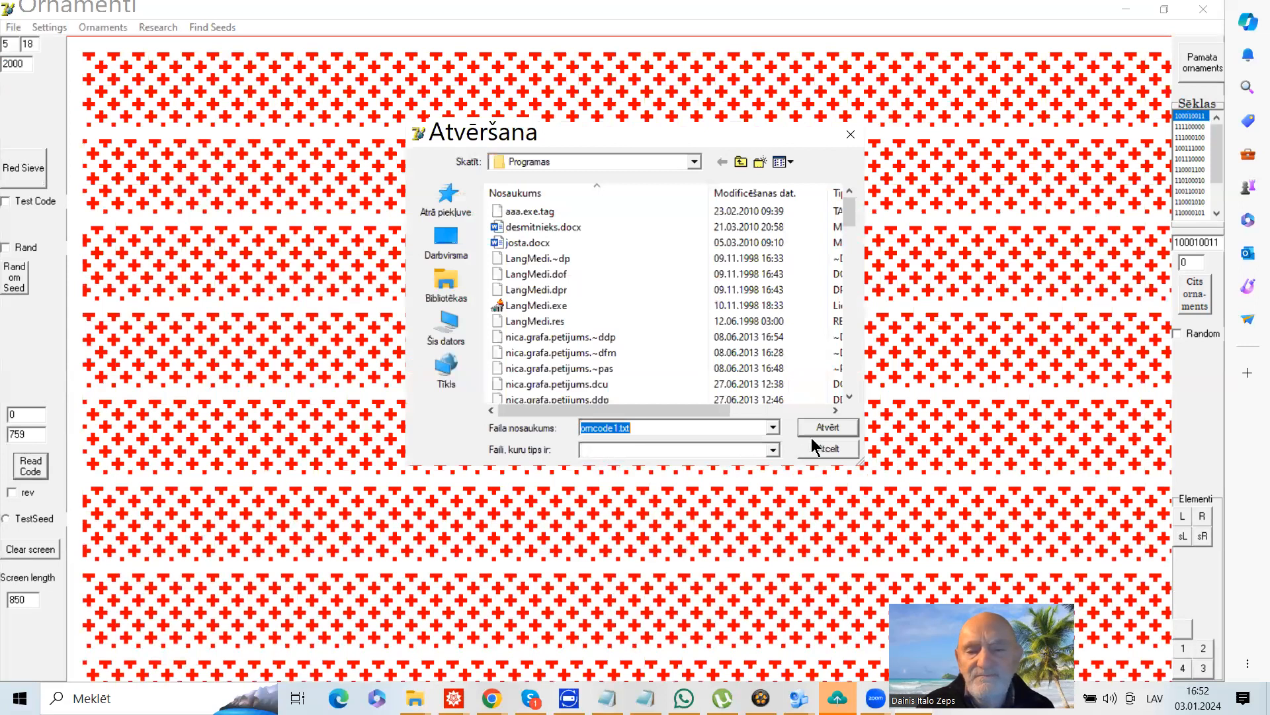
left_click(819, 427)
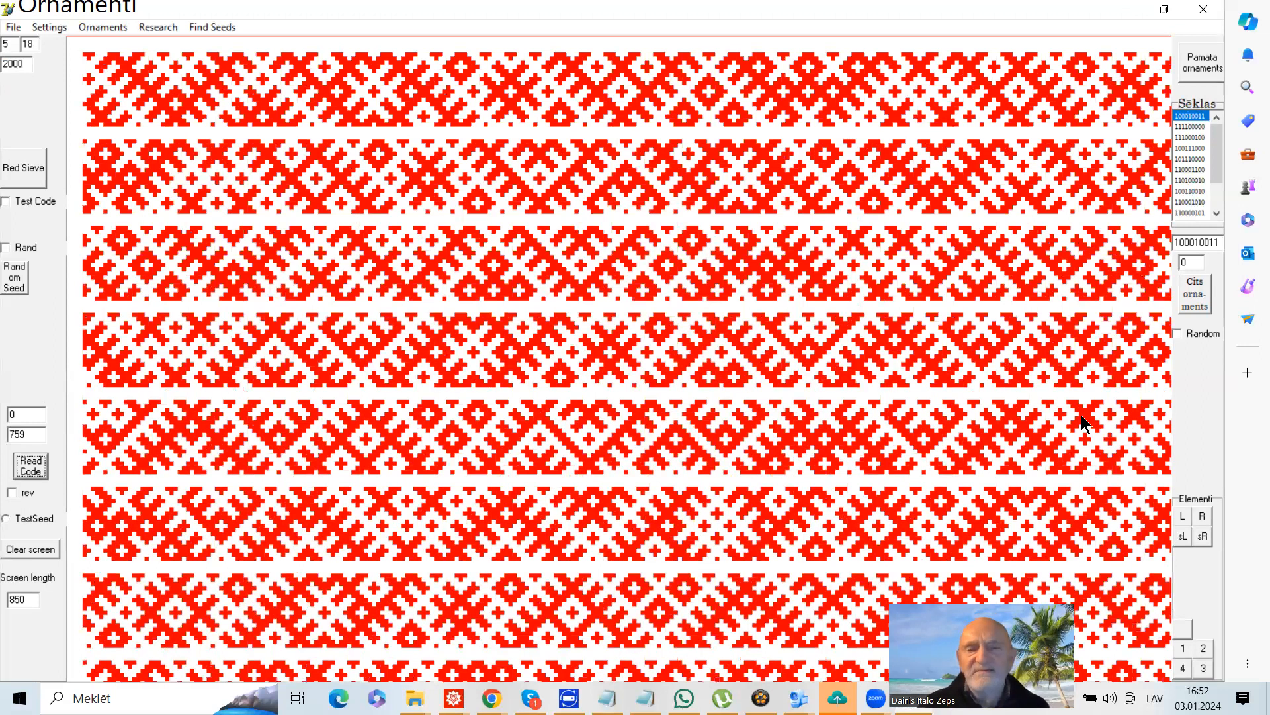
Set the sieve's cell size to 4, redraw it, and generate ornaments by reading orncode1.txt
double_click(10, 42)
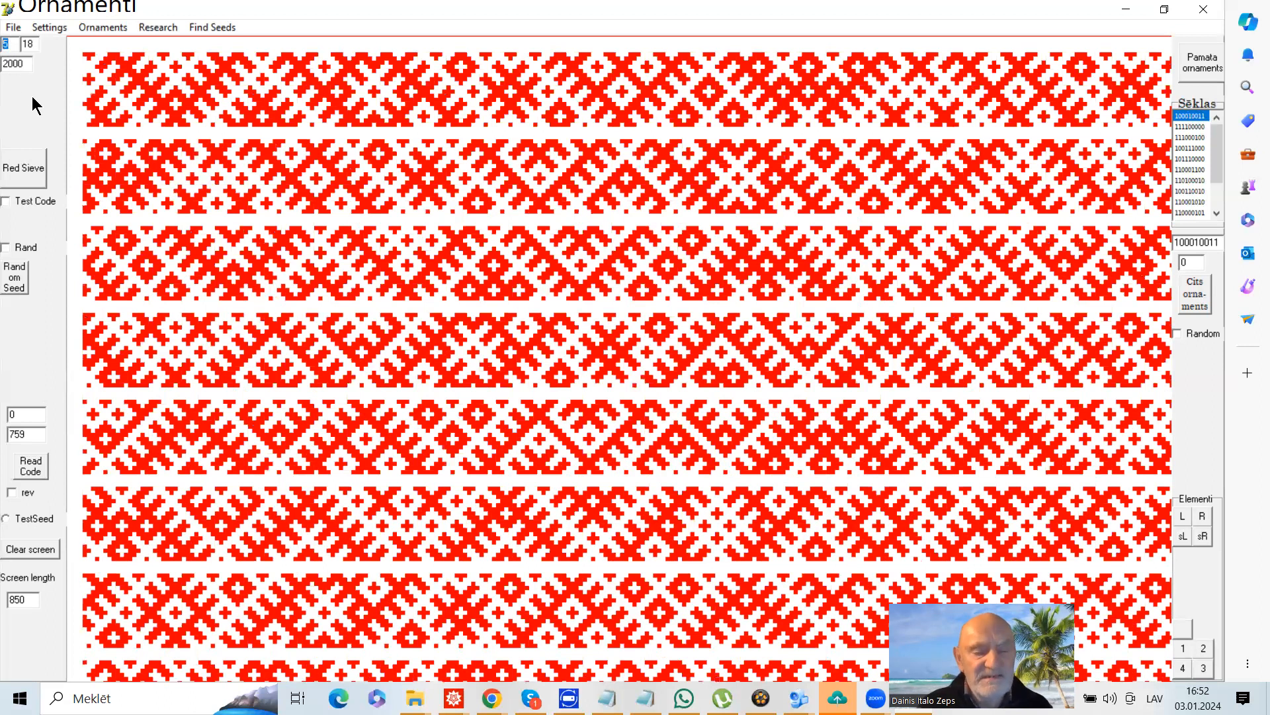
type("4")
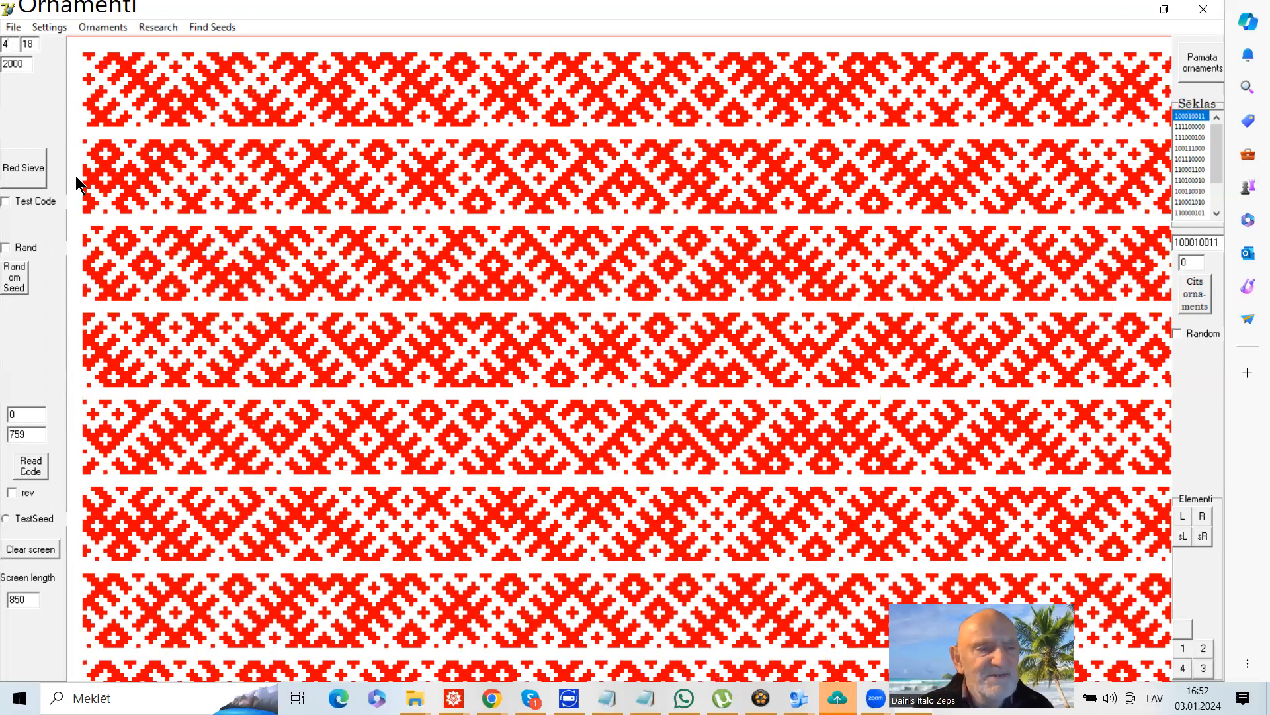
left_click(37, 178)
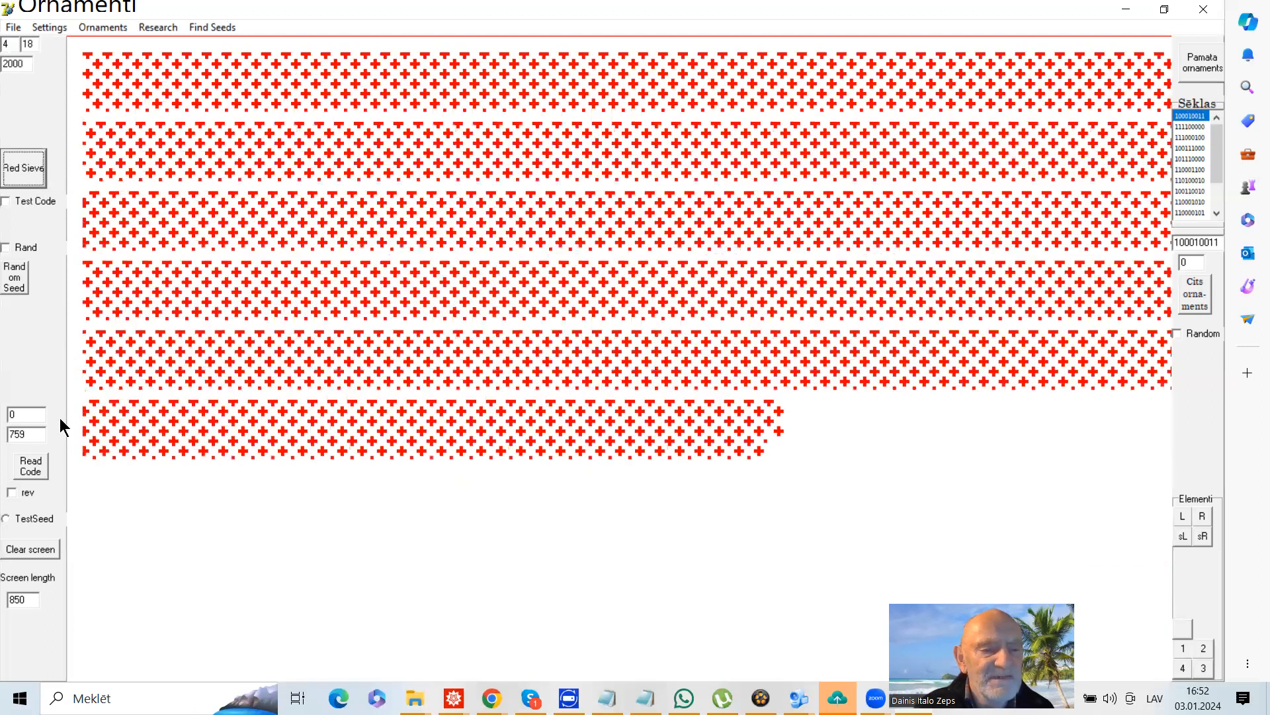
left_click(33, 469)
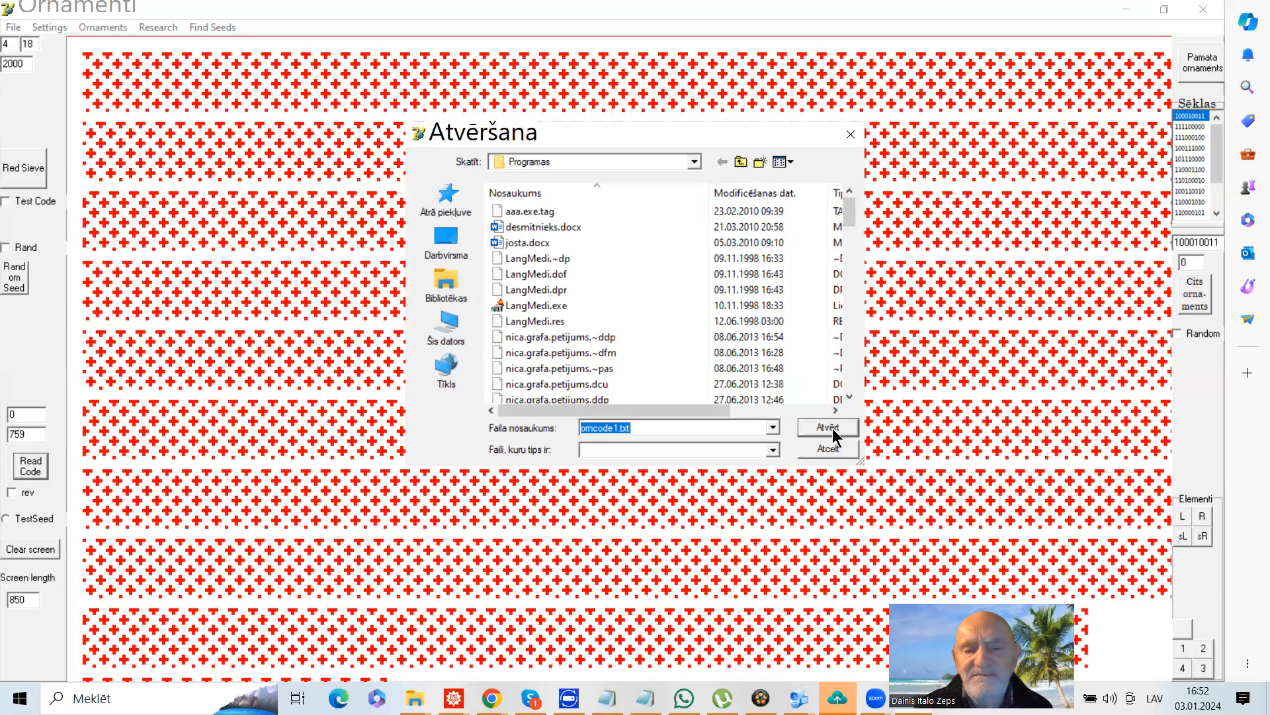
left_click(829, 428)
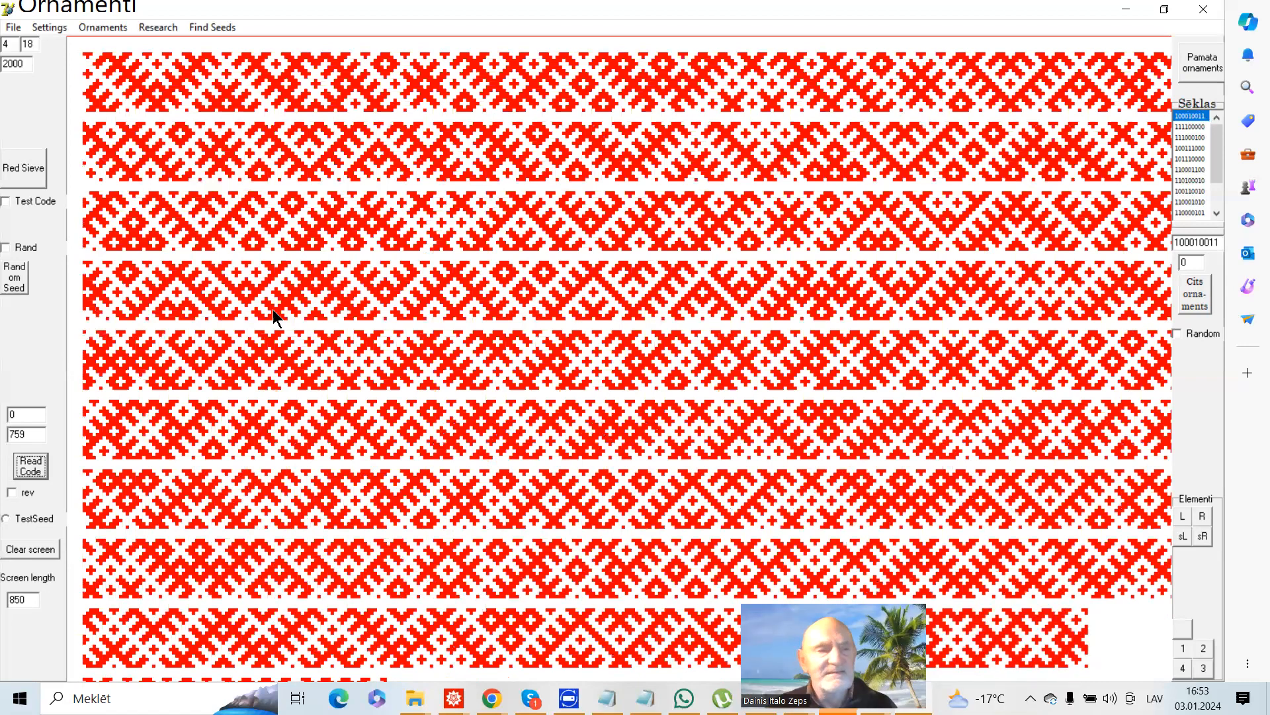
Set the sieve's cell size to 3 and redraw the red sieve
left_click(10, 44)
key("BackSpace")
type("3")
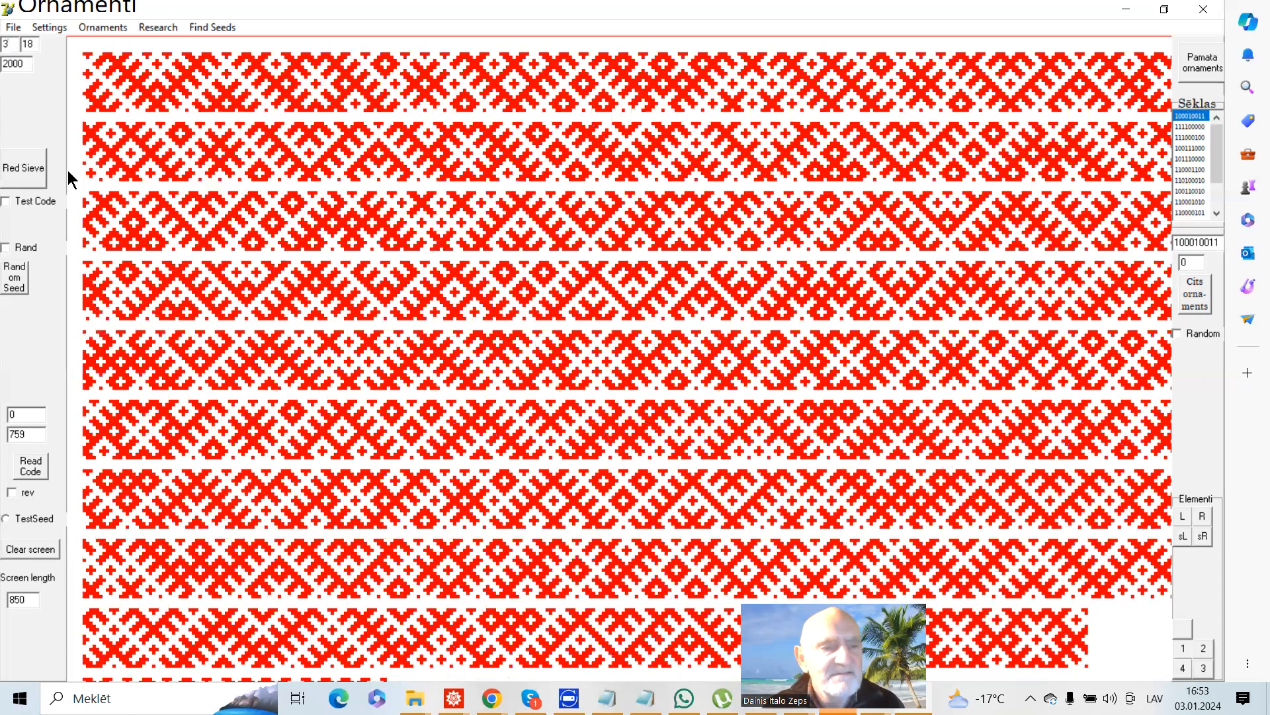
left_click(30, 169)
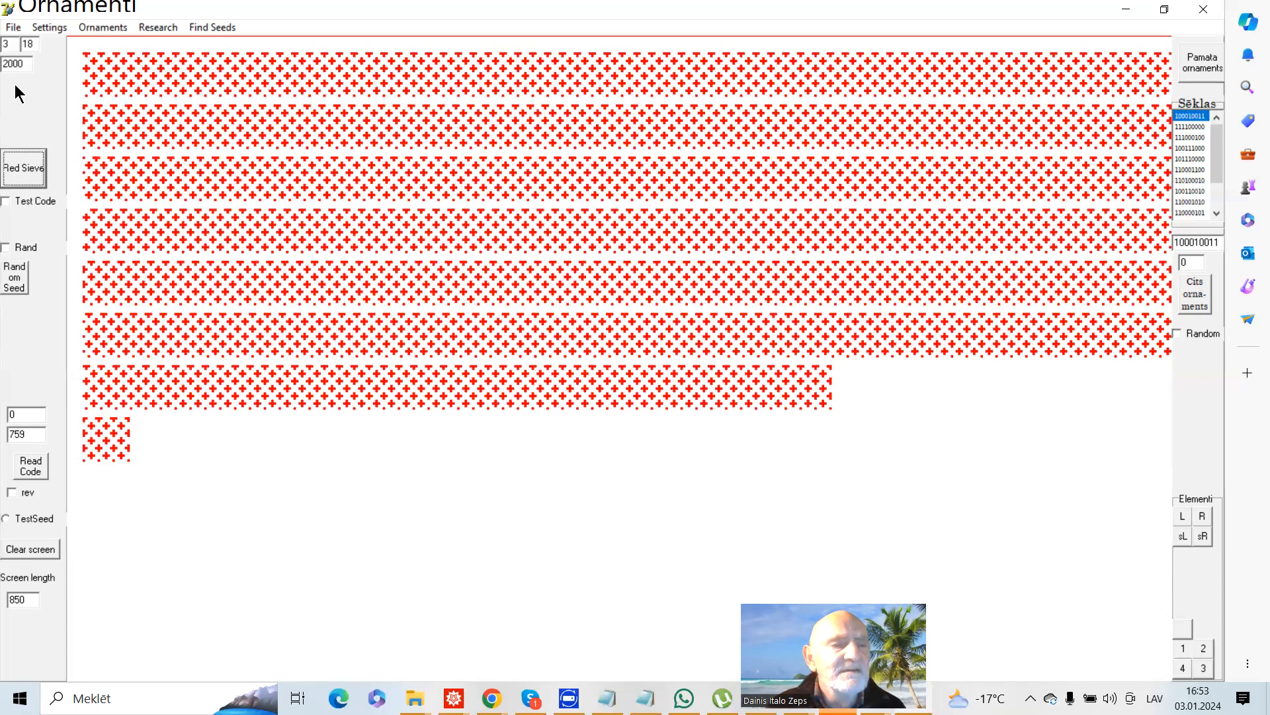
Increase the sieve length to 3000, redraw the red sieve, and generate its ornaments by reading the code file
left_click_drag(2, 63, 9, 59)
type("3")
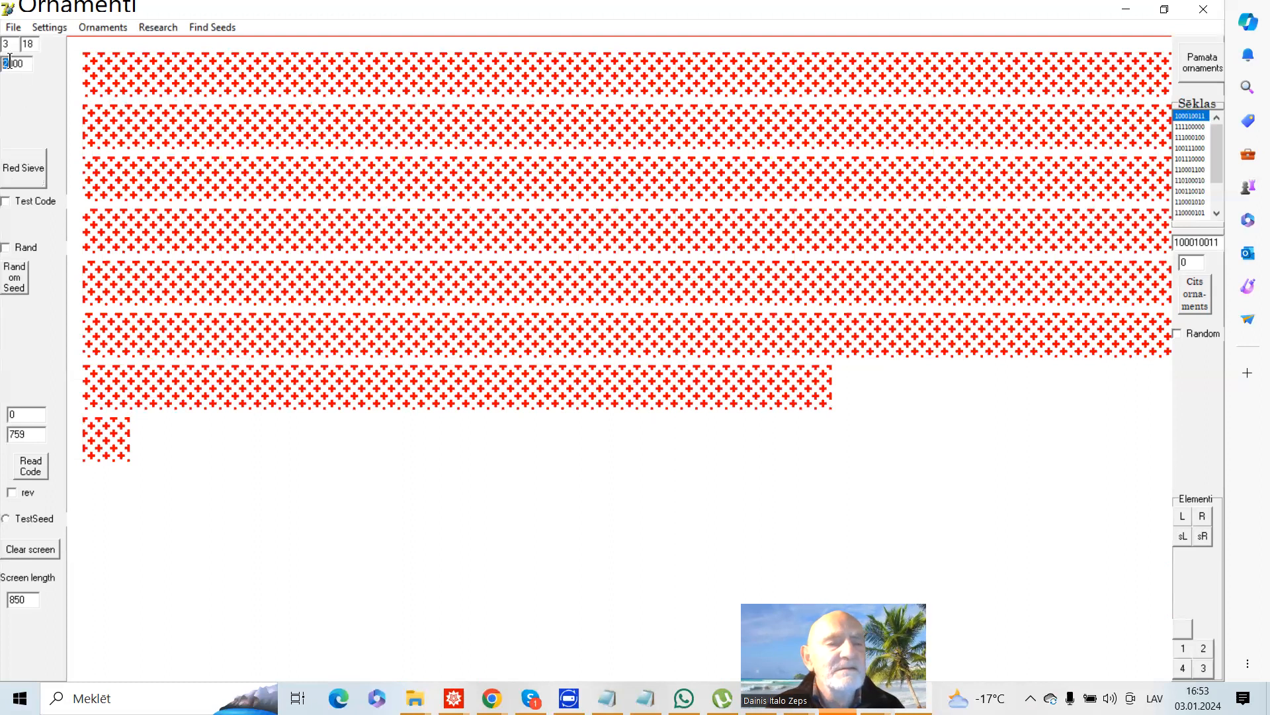
left_click(37, 179)
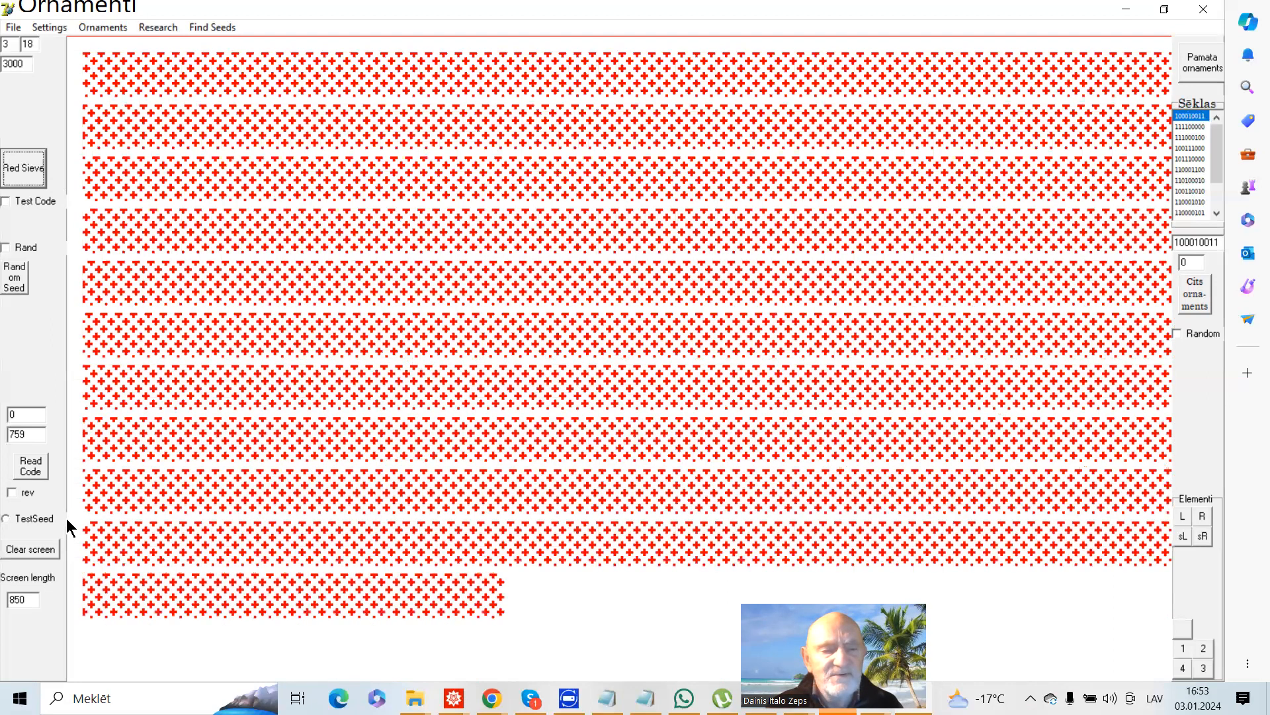
left_click(40, 474)
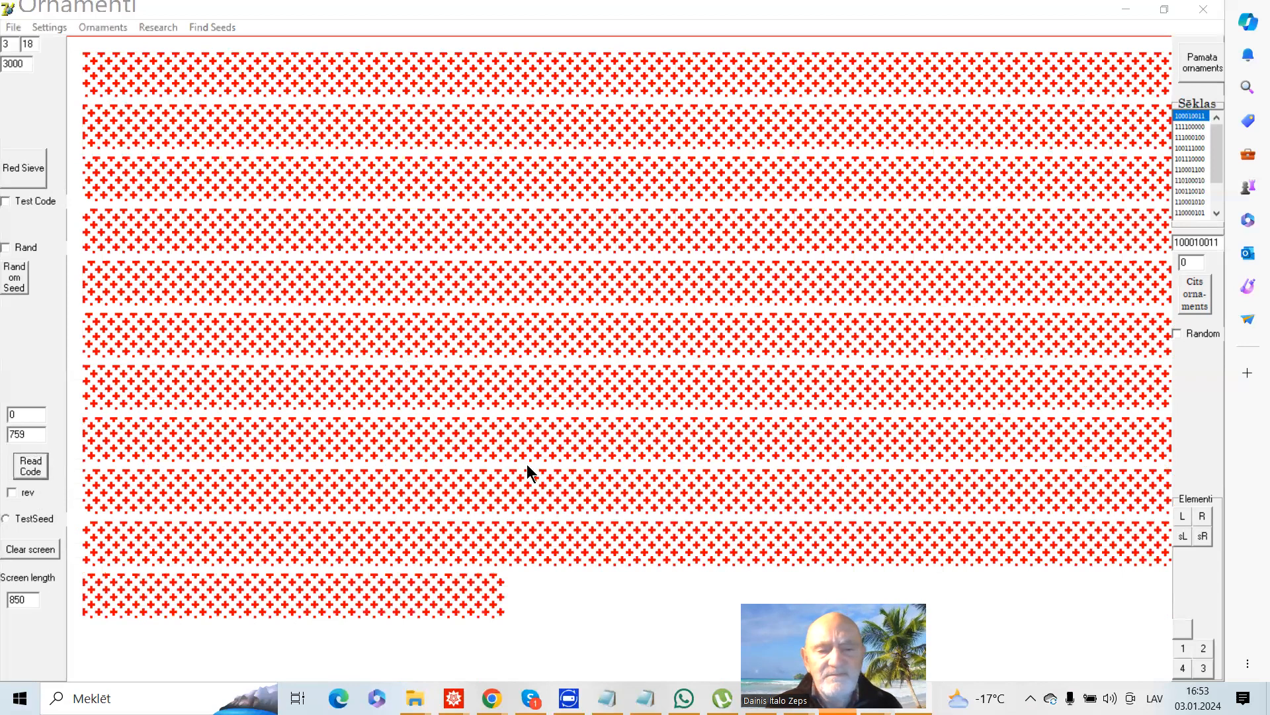
left_click(811, 418)
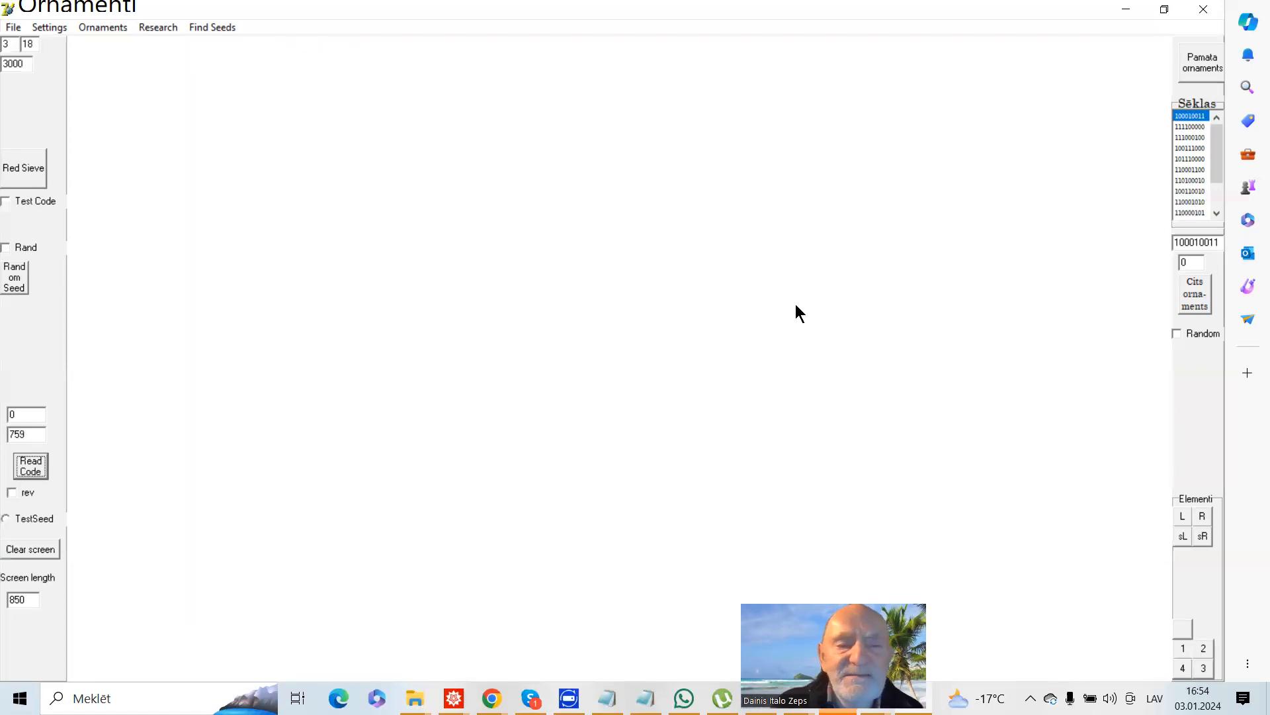
Draw the red sieve again on the blank canvas
left_click(26, 169)
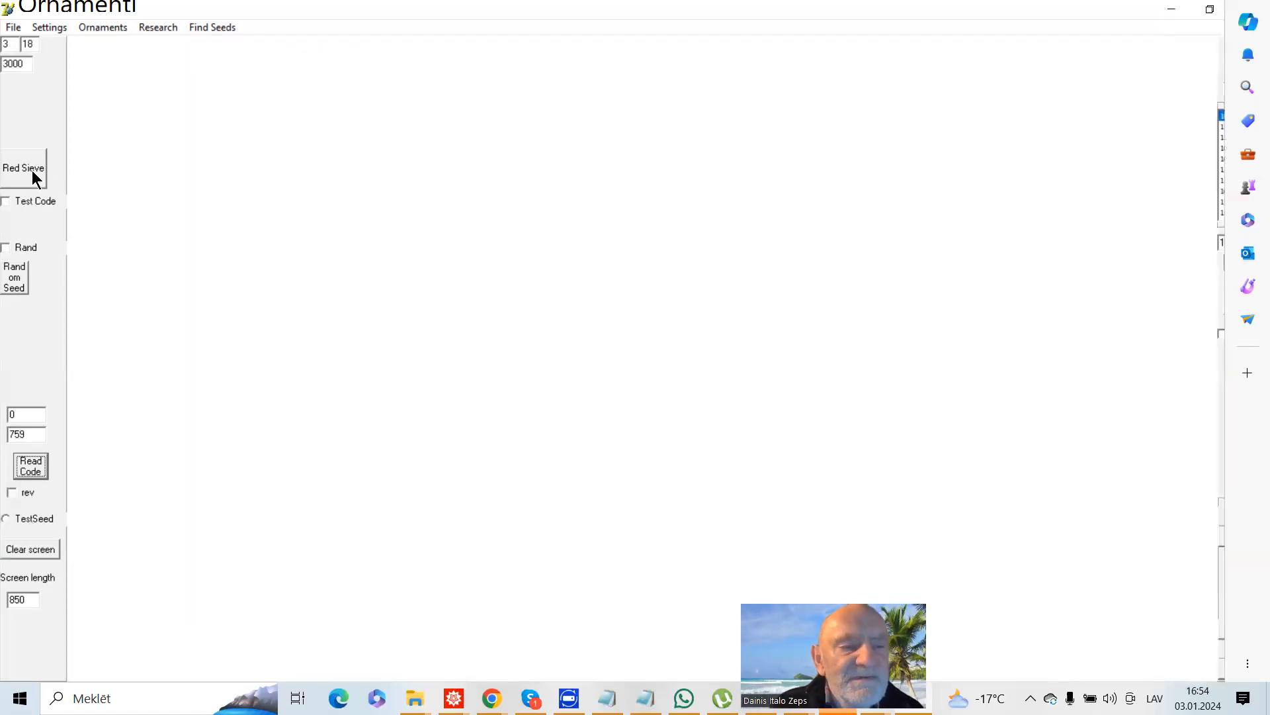